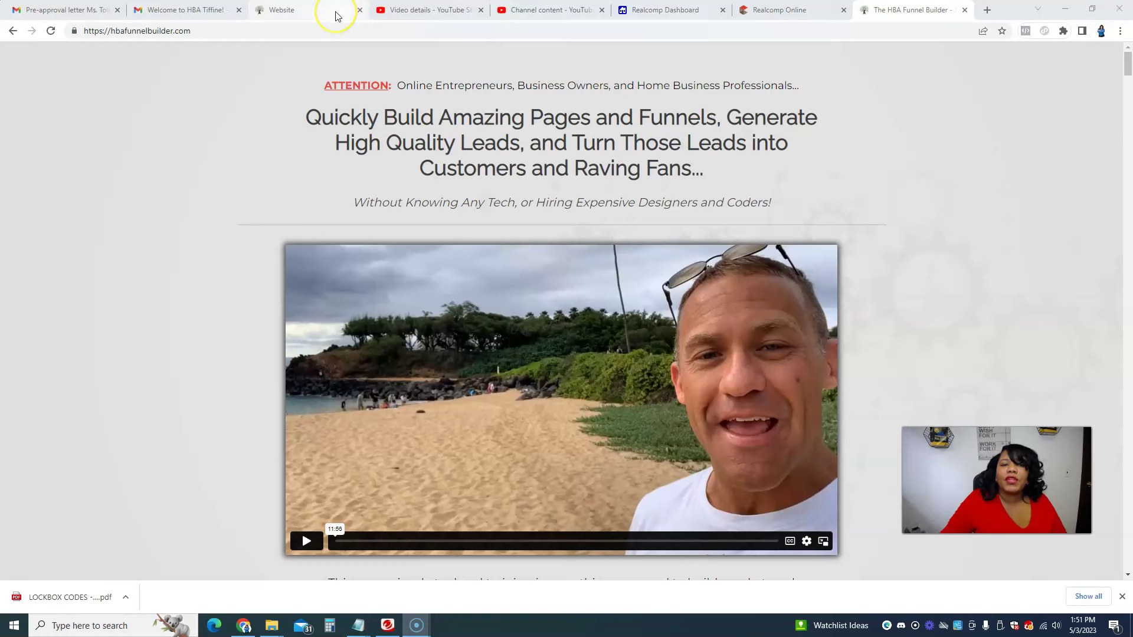
# Step: Open the HBA welcome email in Gmail and read through its STEP 1–6 setup instructions
pyautogui.moveTo(336, 16)
pyautogui.click(331, 44)
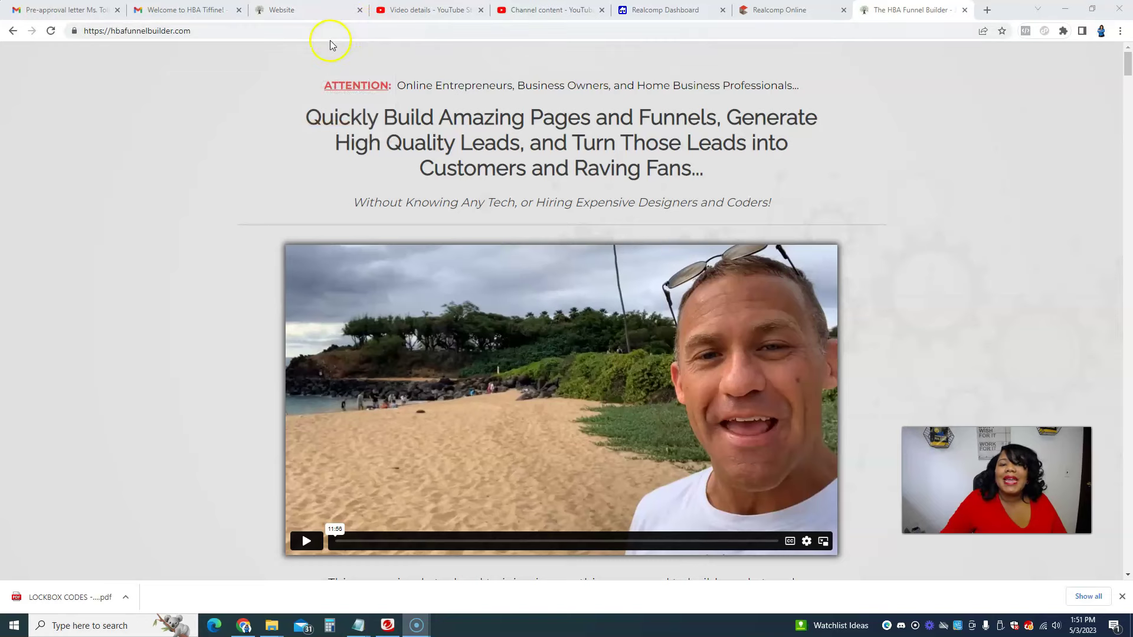
pyautogui.click(218, 18)
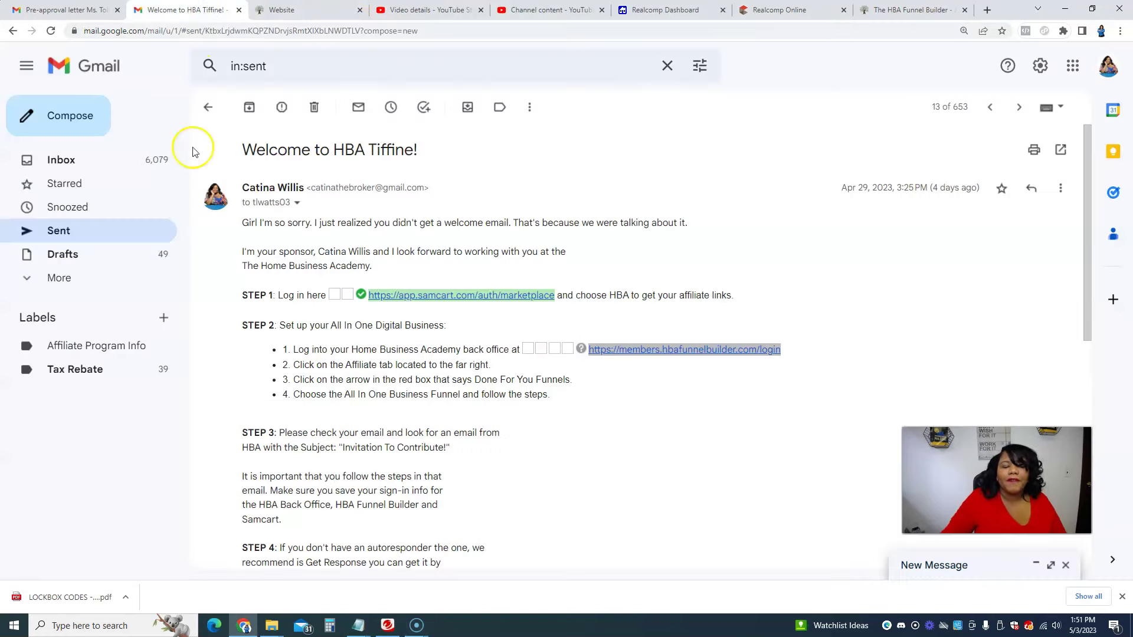
pyautogui.scroll(-3, 447, 282)
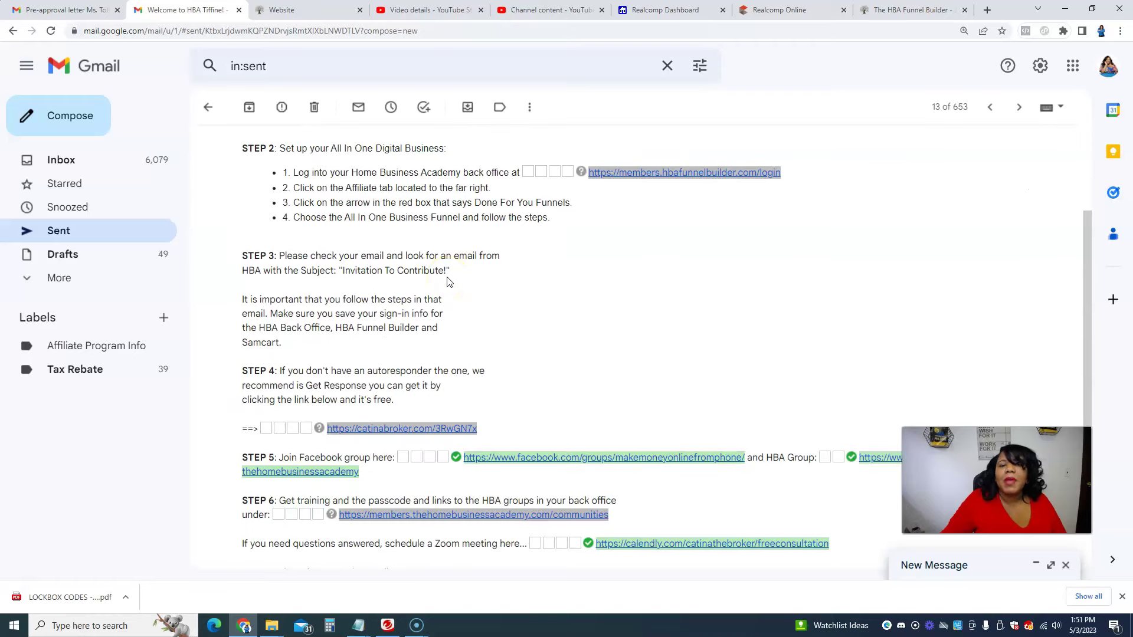
pyautogui.scroll(3, 447, 281)
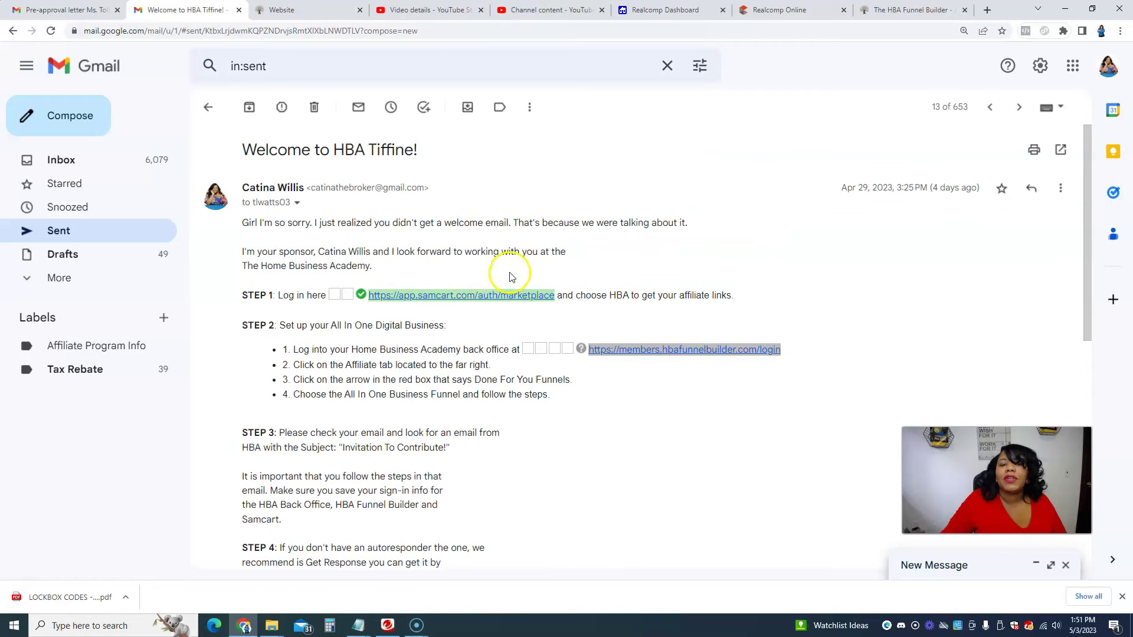
pyautogui.scroll(-2, 616, 293)
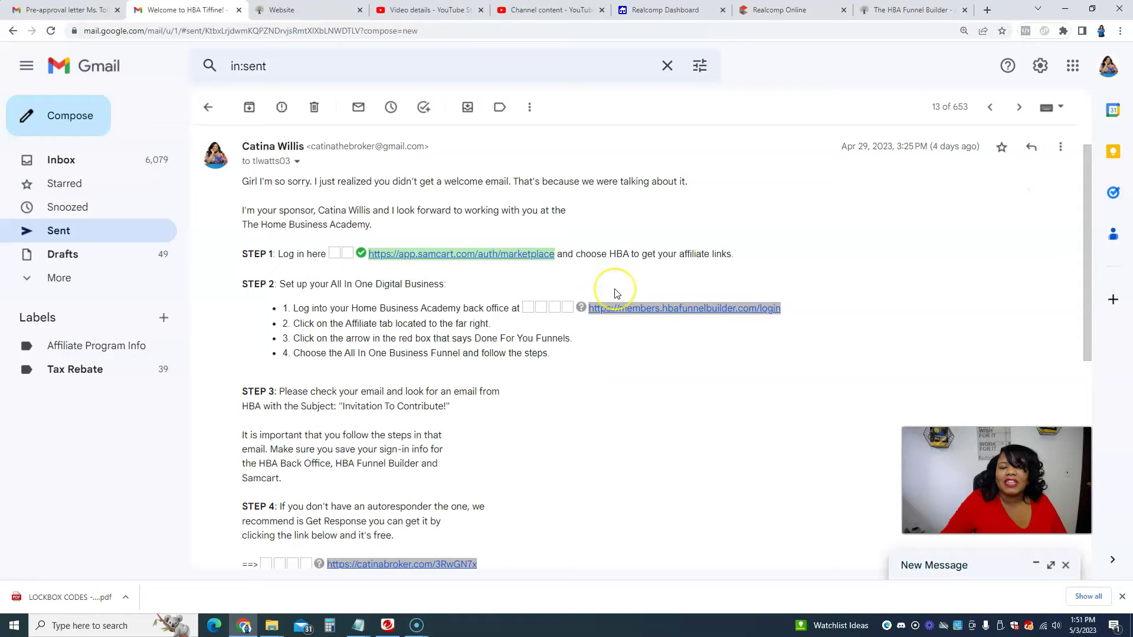
pyautogui.scroll(-2, 616, 294)
pyautogui.scroll(1, 616, 293)
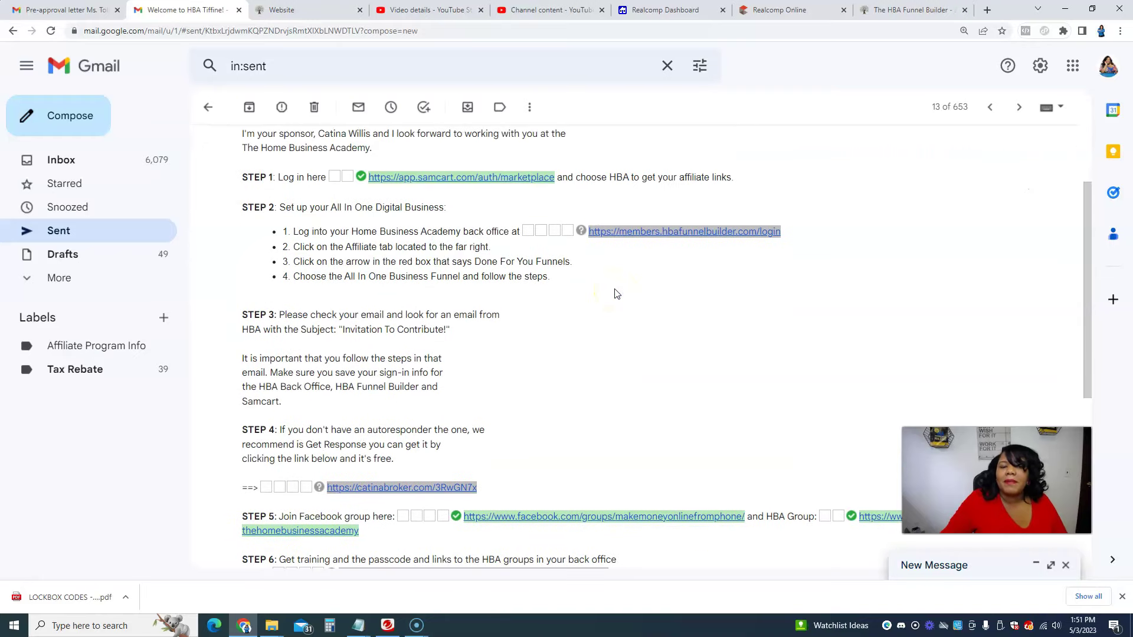
pyautogui.scroll(2, 616, 293)
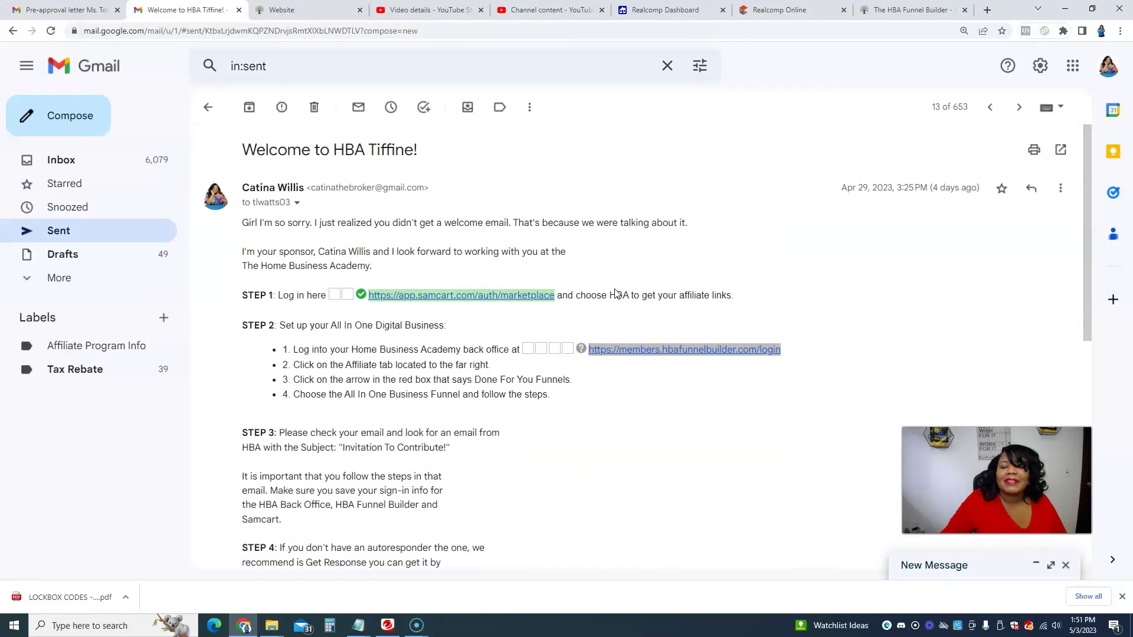
pyautogui.scroll(-4, 616, 294)
pyautogui.scroll(1, 617, 293)
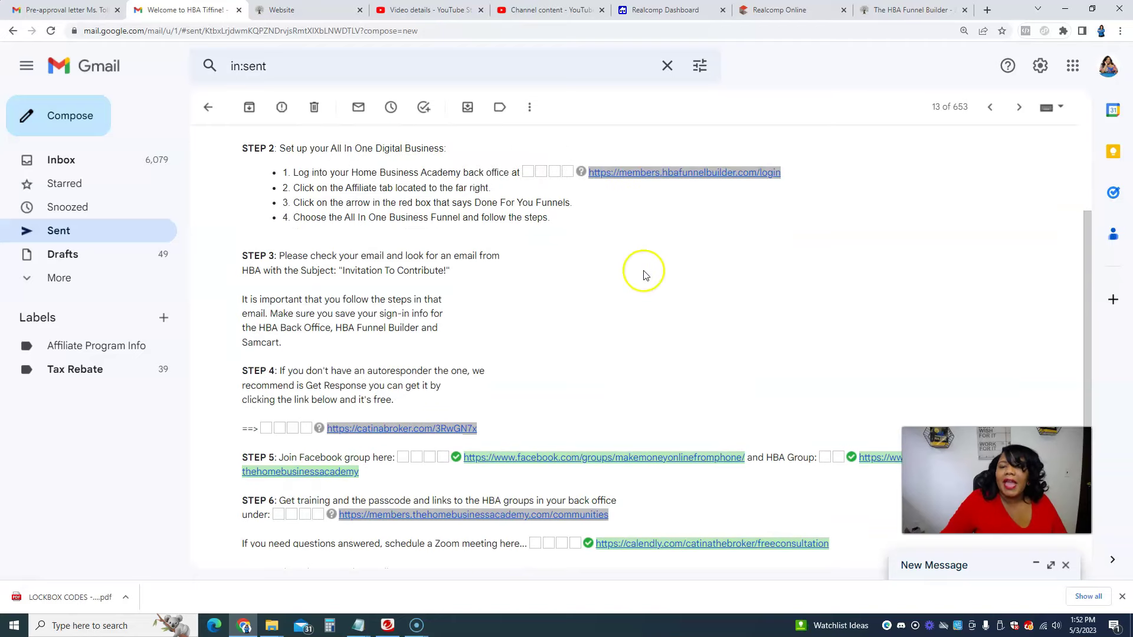
# Step: Log in to the HBA back office from the email's STEP 2 link using saved credentials
pyautogui.click(737, 173)
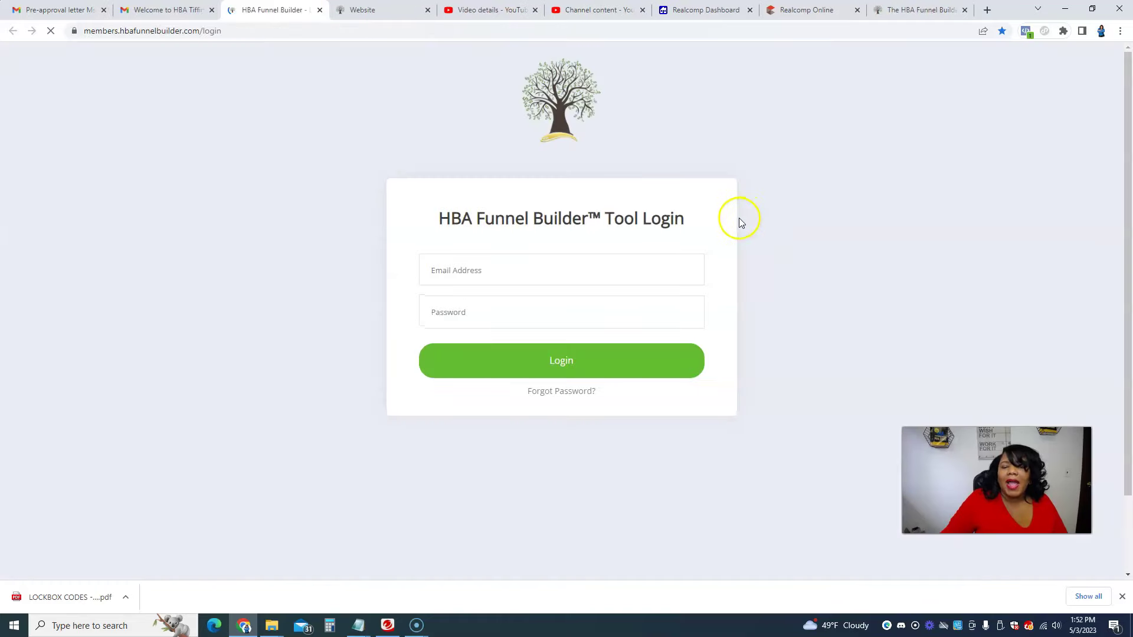
pyautogui.click(517, 265)
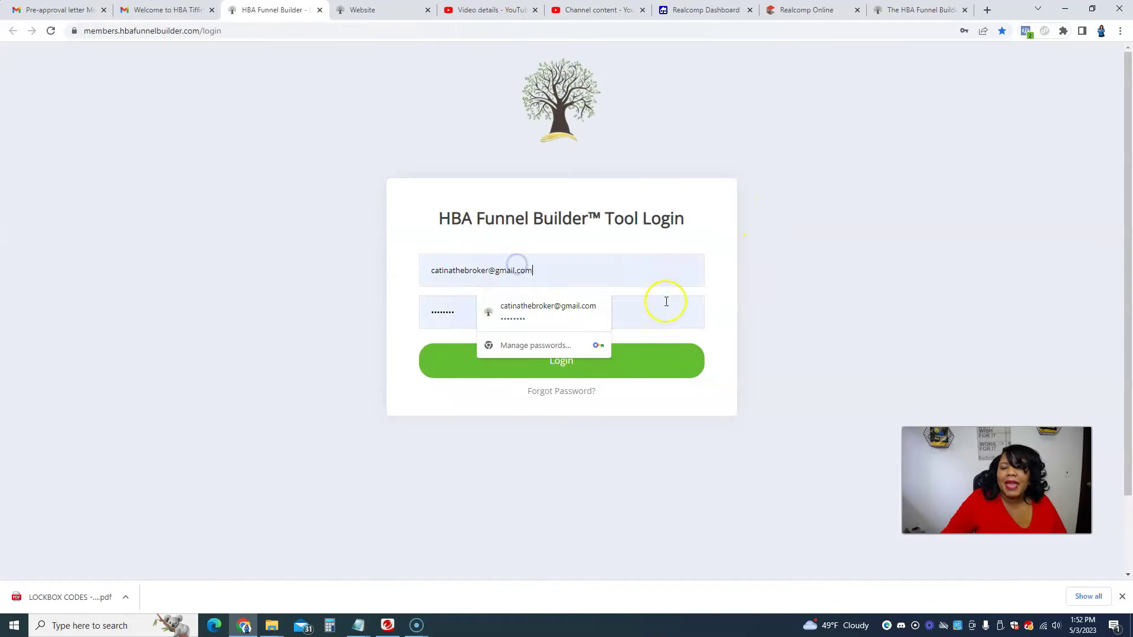
pyautogui.click(649, 354)
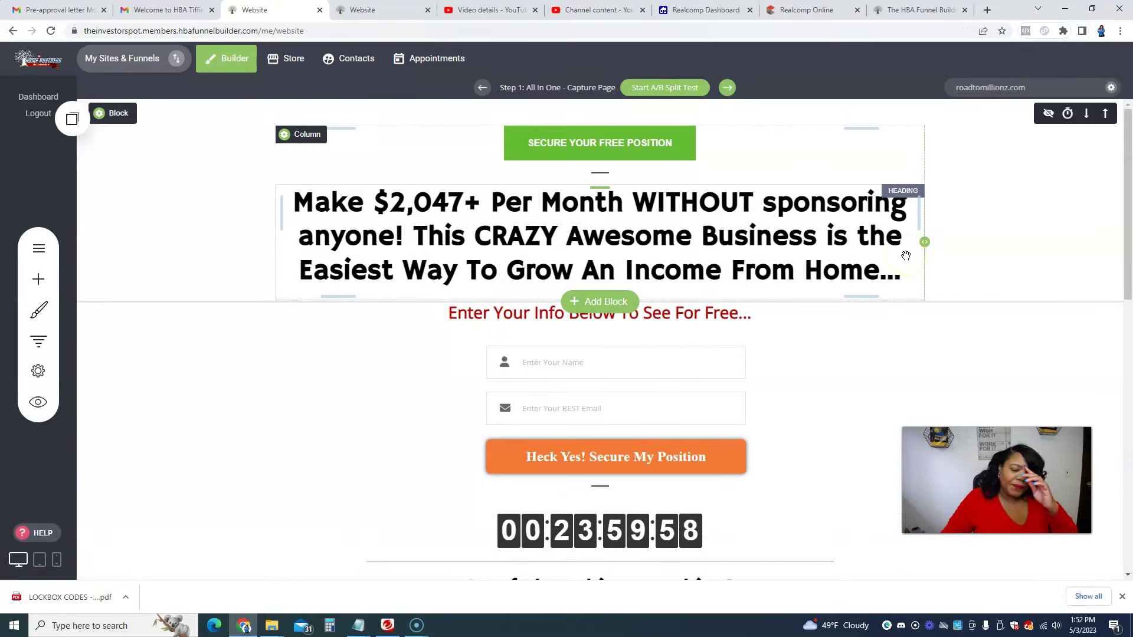
# Step: Look over the All In One capture page in the builder and select its headline
pyautogui.scroll(-8, 906, 256)
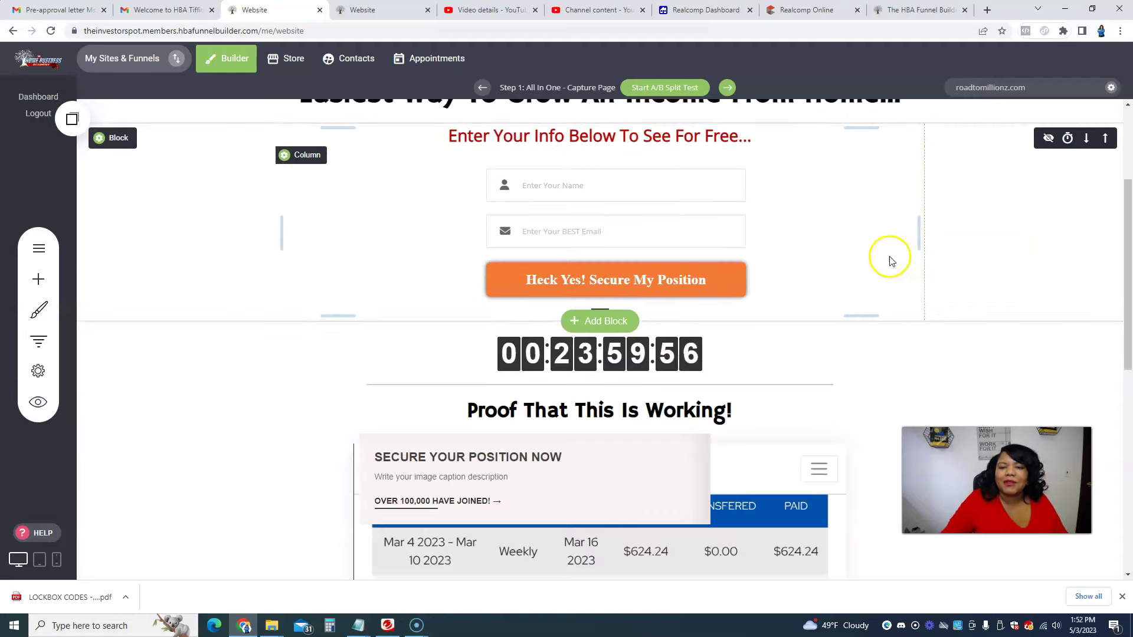
pyautogui.scroll(-3, 888, 258)
pyautogui.scroll(10, 887, 258)
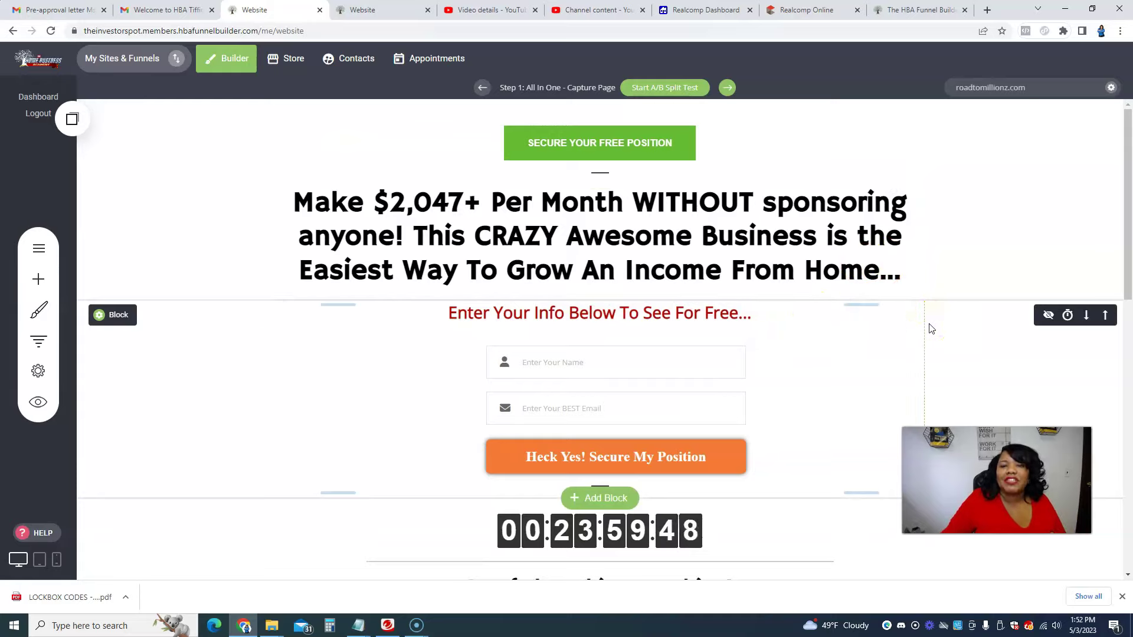
pyautogui.click(564, 224)
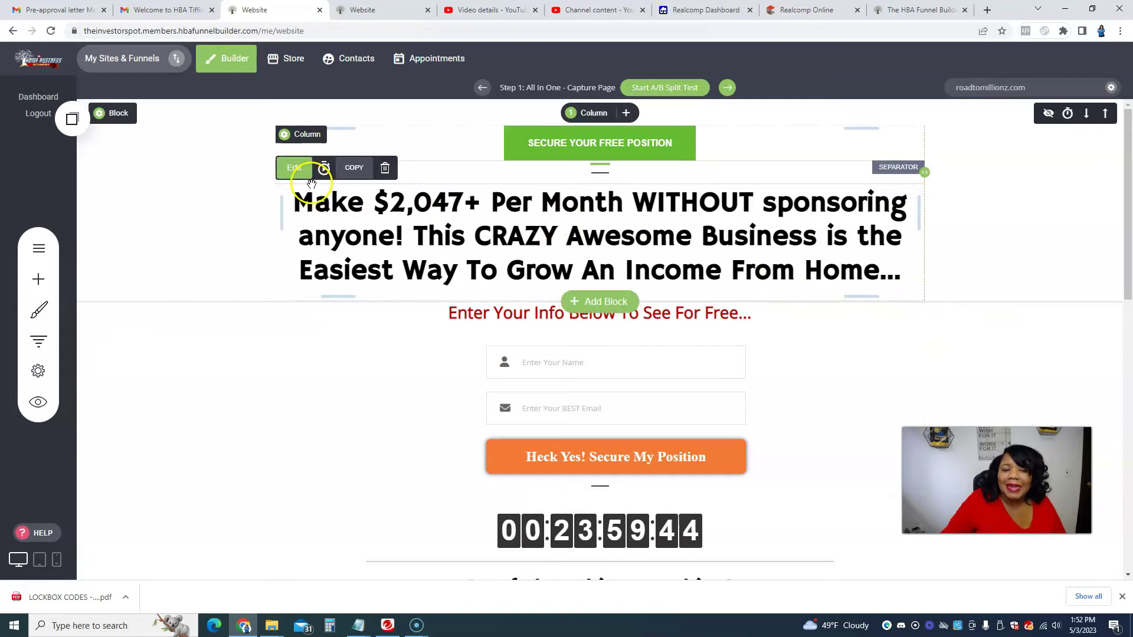
pyautogui.click(547, 145)
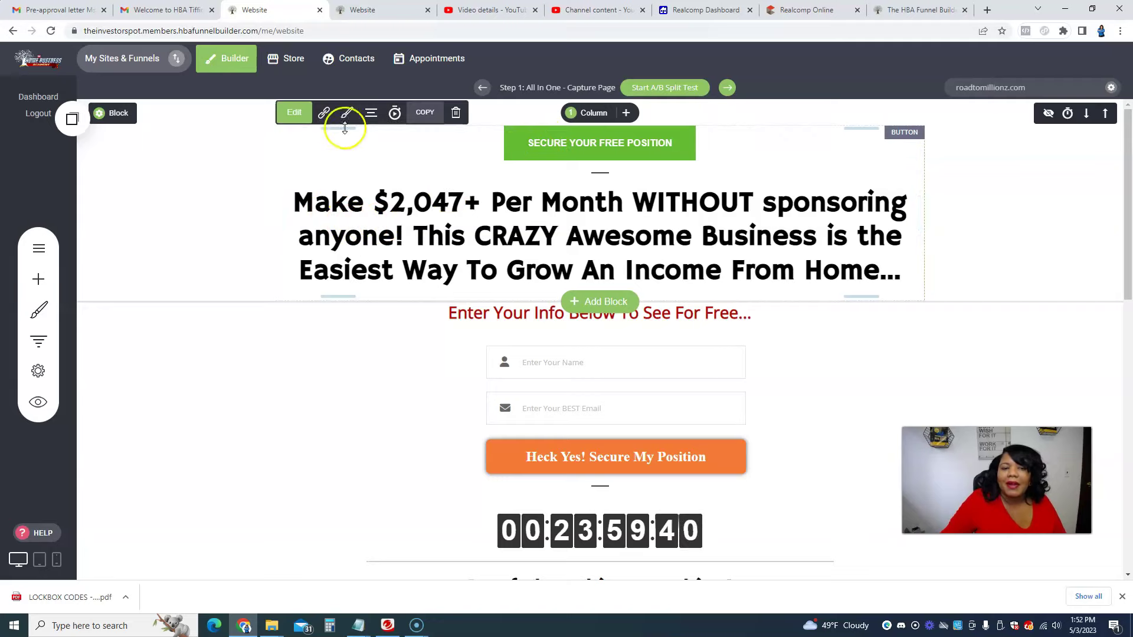
pyautogui.click(294, 113)
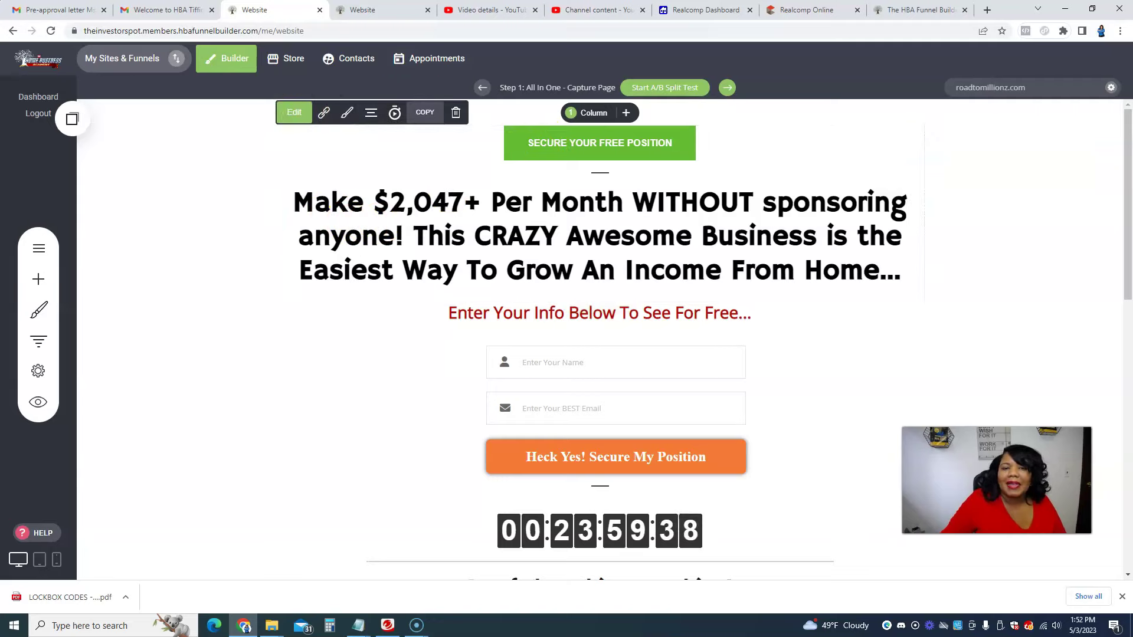
pyautogui.moveTo(599, 105)
pyautogui.mouseDown()
pyautogui.moveTo(554, 187)
pyautogui.moveTo(731, 103)
pyautogui.mouseUp()
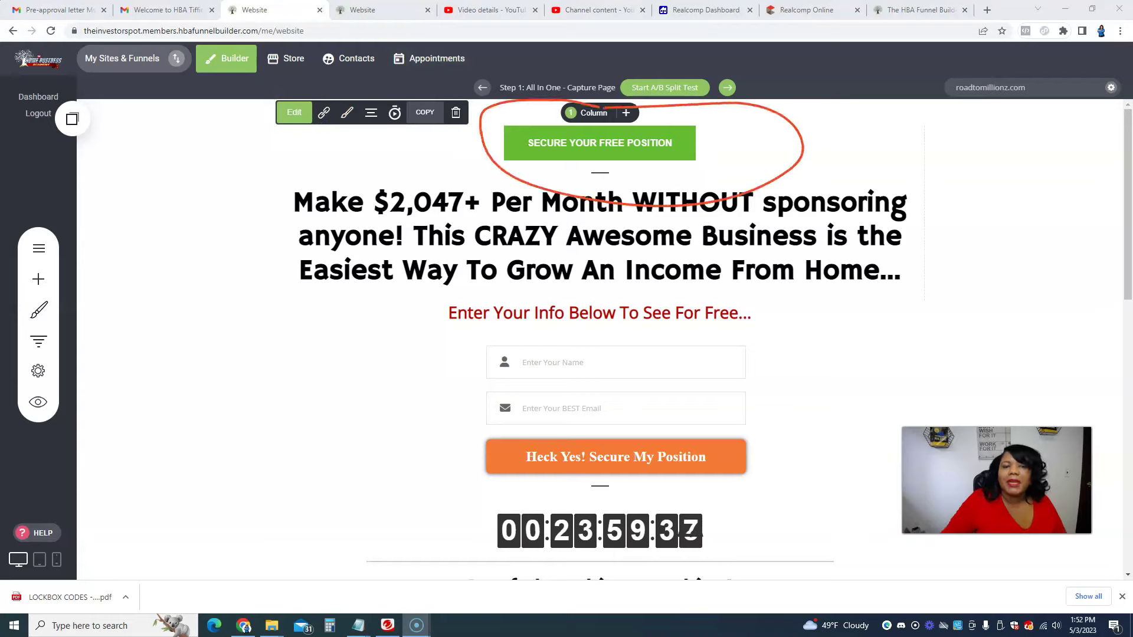
pyautogui.click(296, 113)
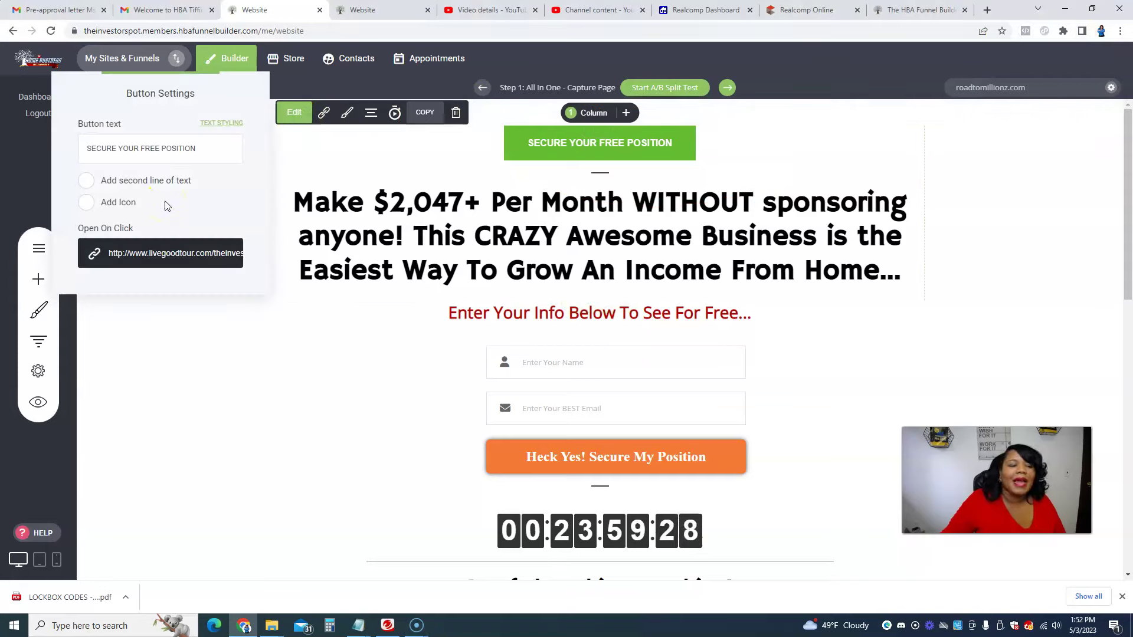
pyautogui.click(489, 150)
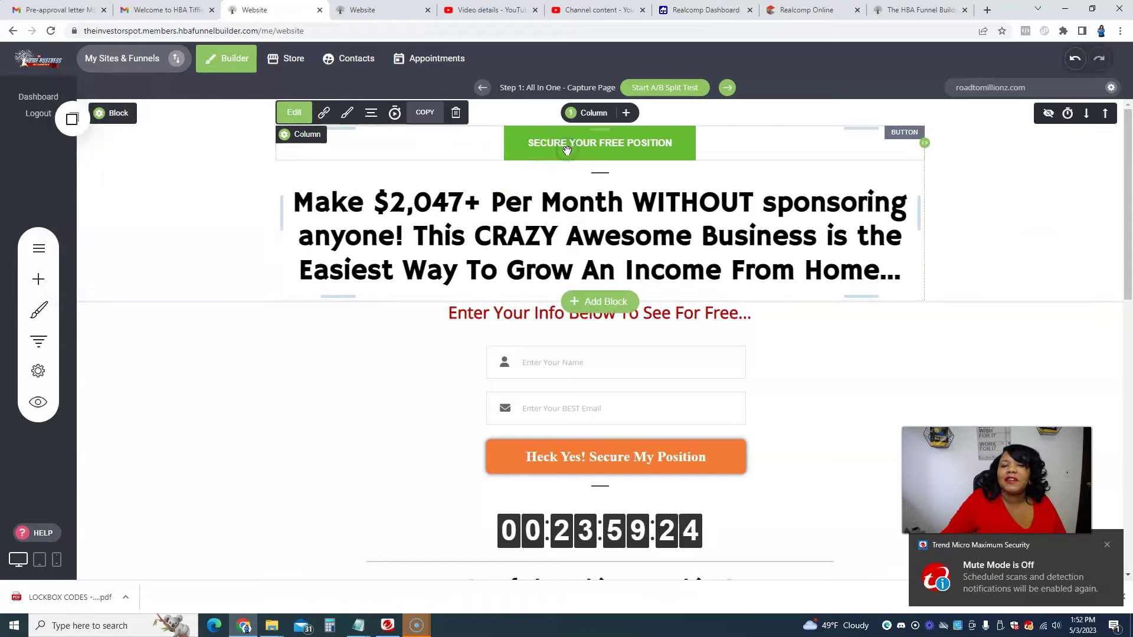
pyautogui.click(324, 113)
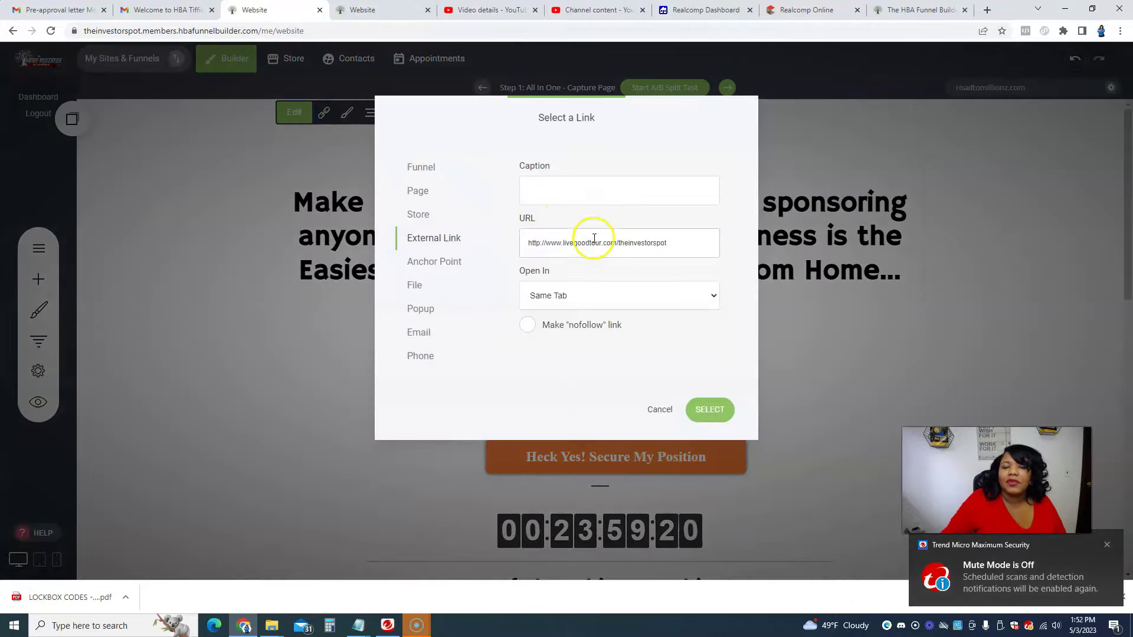
# Step: Replace the username at the end of the button's livegoodtour.com link with the new affiliate's username
pyautogui.click(517, 242)
pyautogui.moveTo(667, 242); pyautogui.dragTo(619, 247)
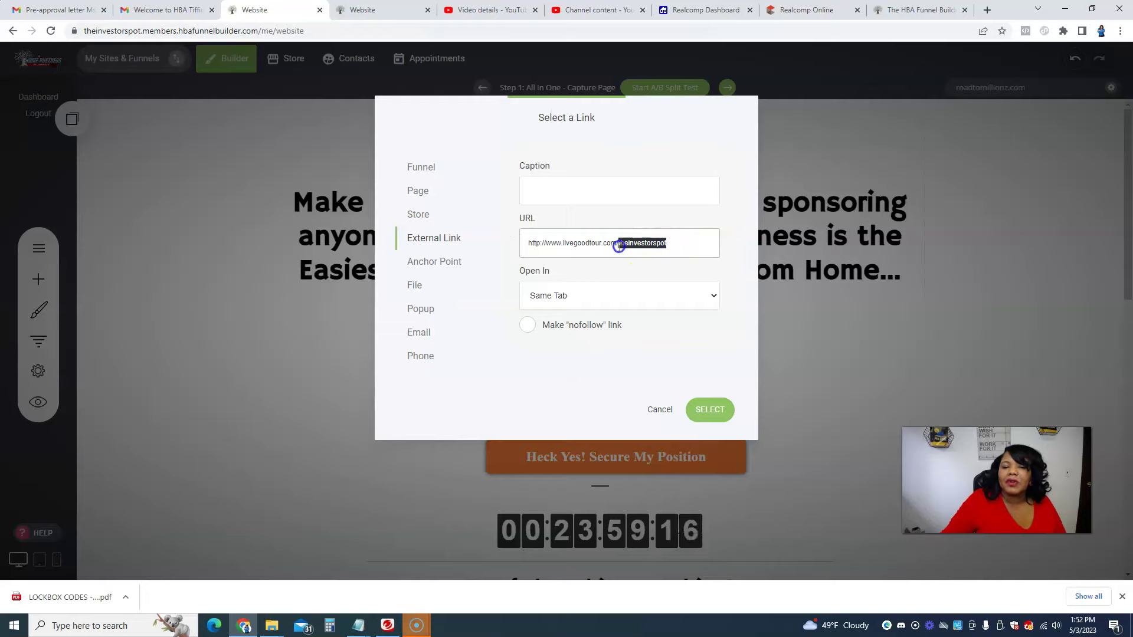
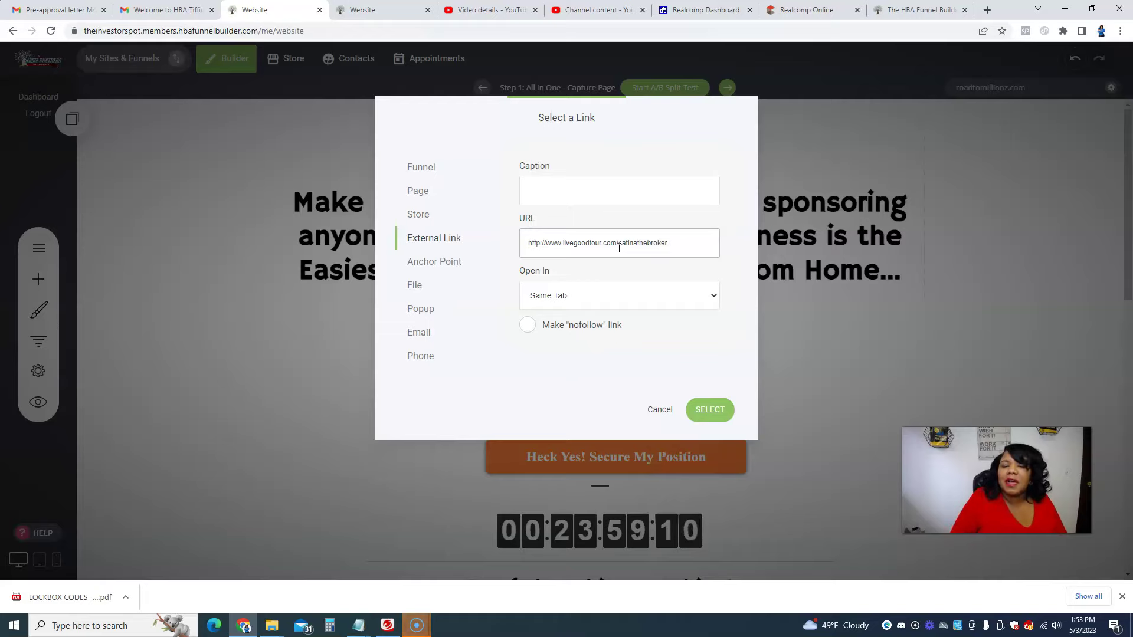
pyautogui.click(617, 255)
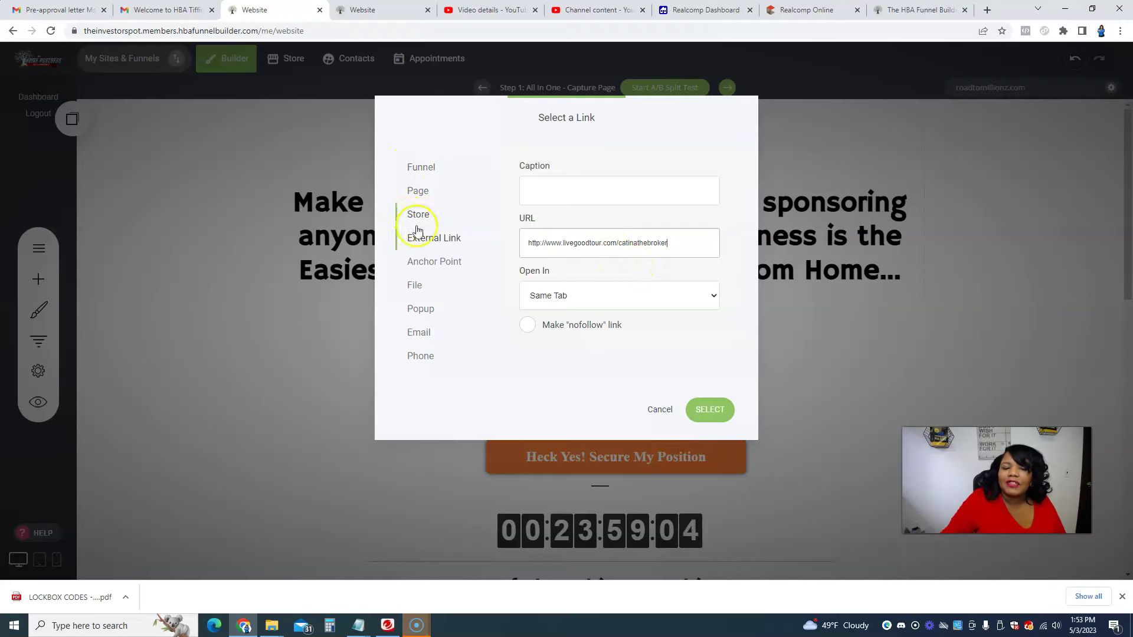
# Step: Switch the button's link type to Email and apply it with SELECT
pyautogui.click(430, 333)
pyautogui.click(553, 243)
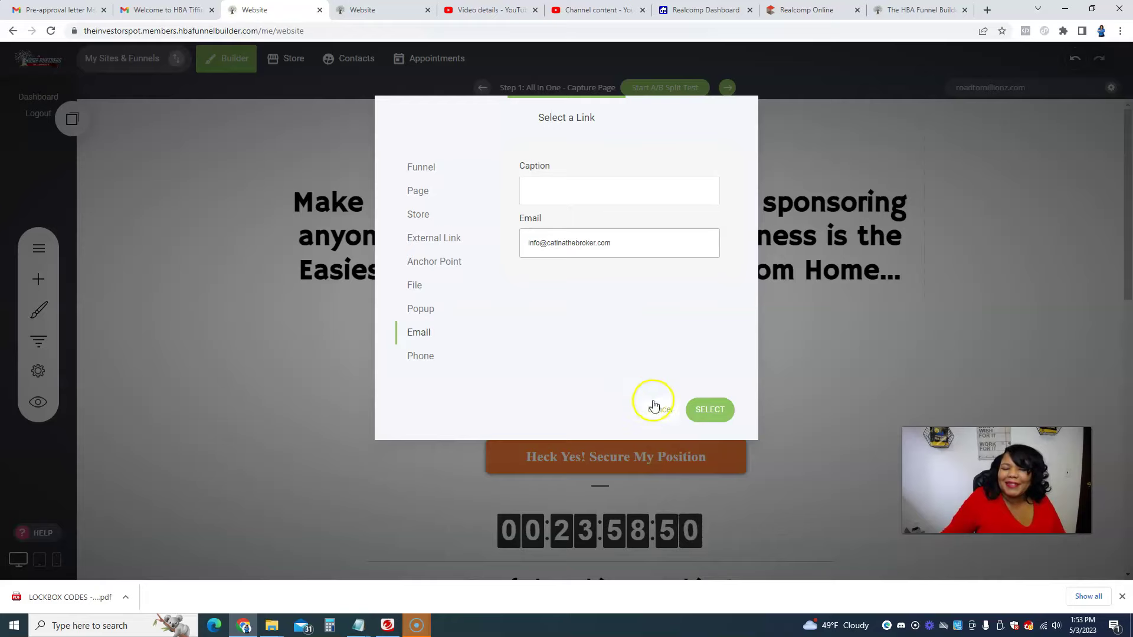
pyautogui.click(712, 410)
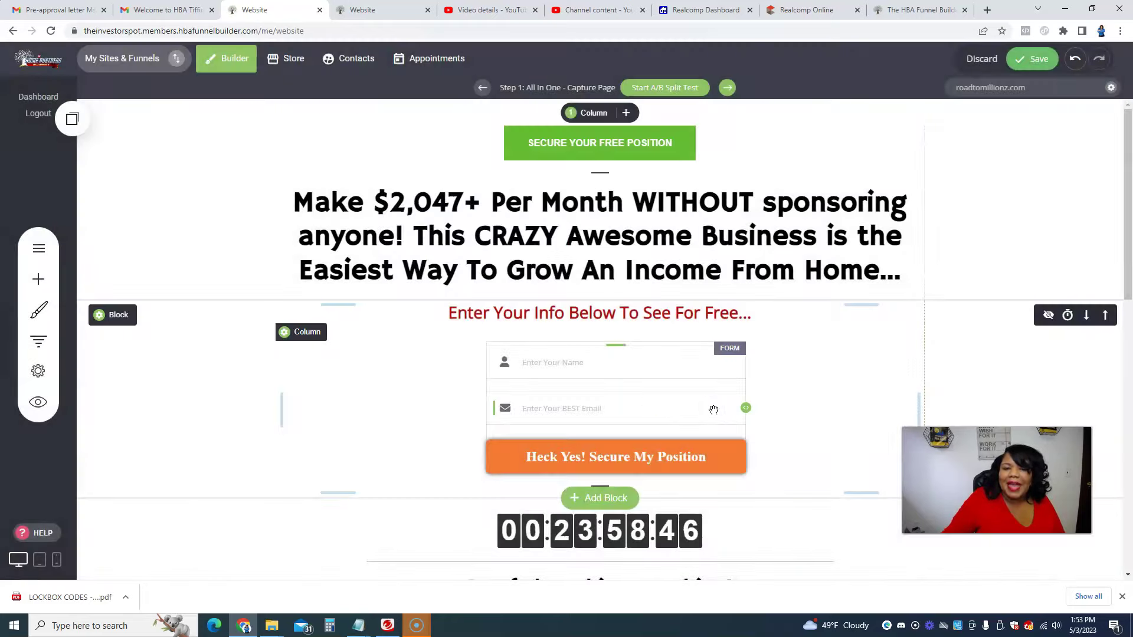
# Step: Select the top button, headline and divider to point out the headline
pyautogui.click(585, 145)
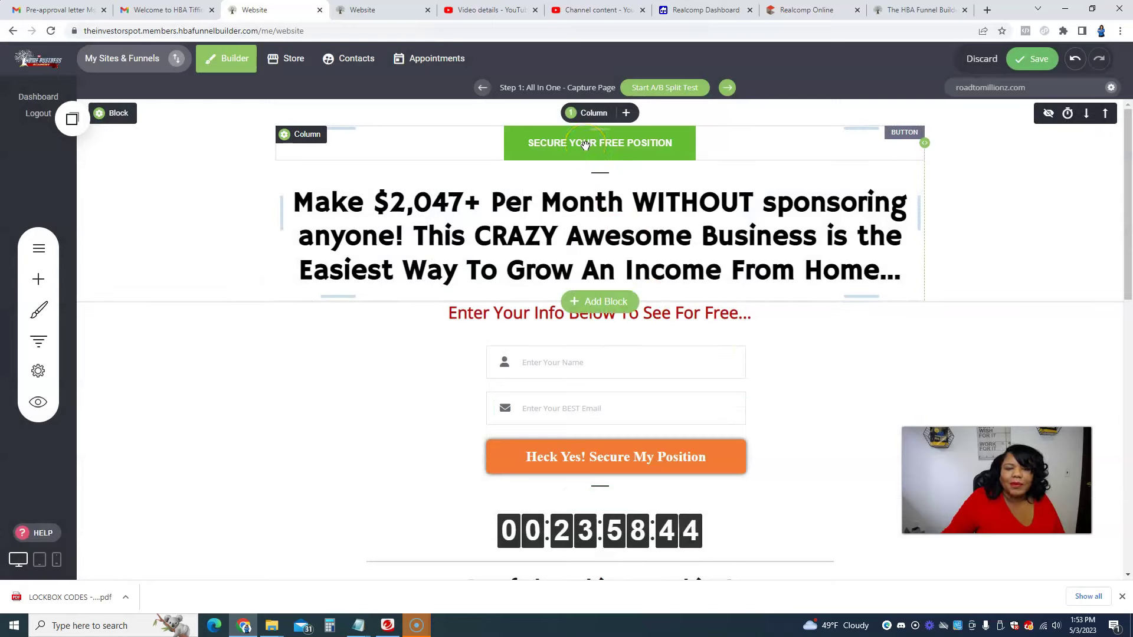
pyautogui.click(547, 218)
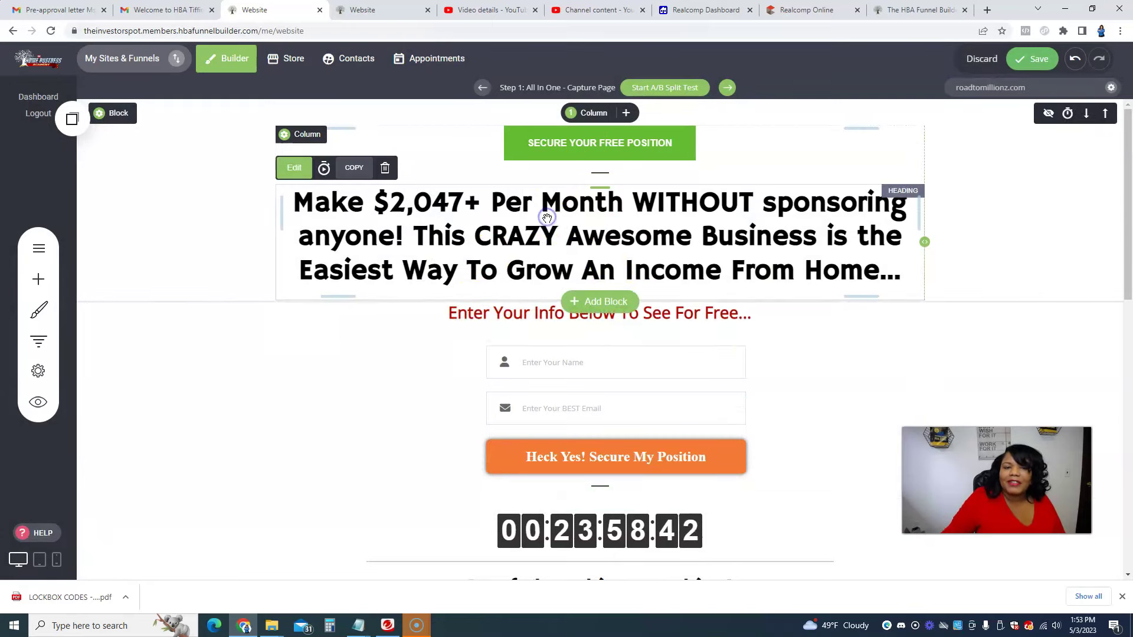
pyautogui.click(711, 171)
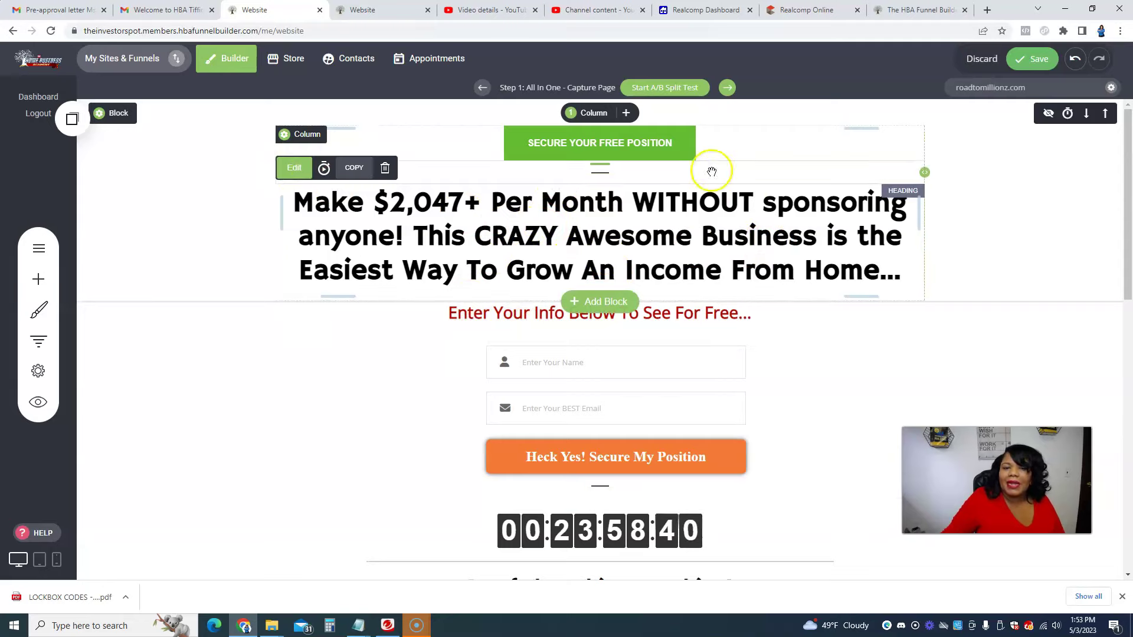
pyautogui.moveTo(457, 172)
pyautogui.mouseDown()
pyautogui.moveTo(262, 264)
pyautogui.moveTo(1124, 242)
pyautogui.moveTo(401, 207)
pyautogui.mouseUp()
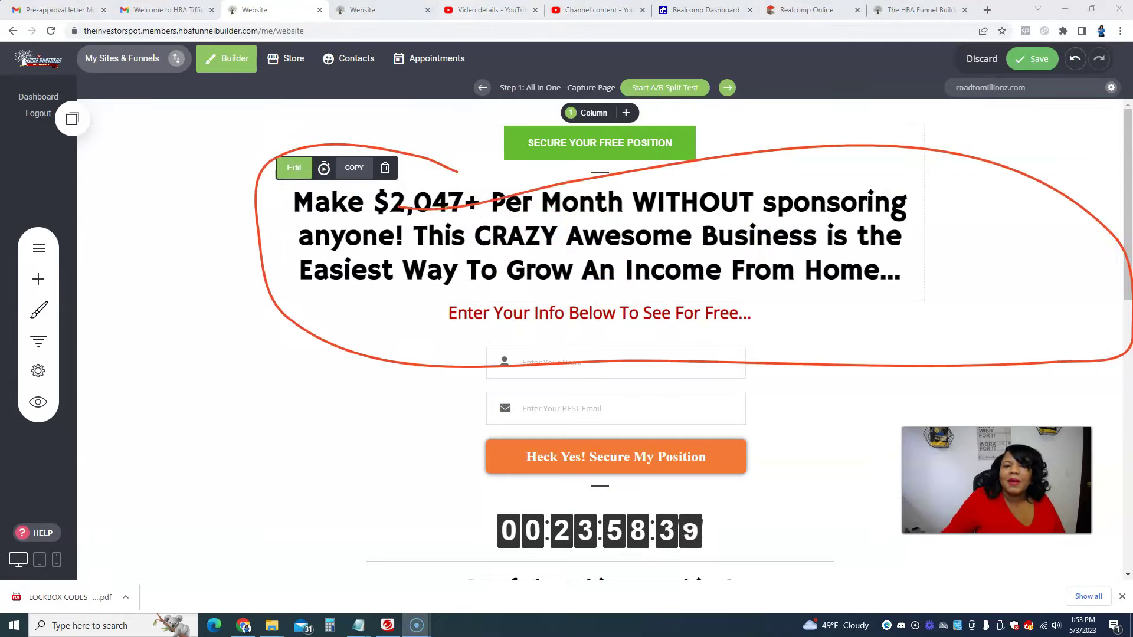
pyautogui.press('Escape')
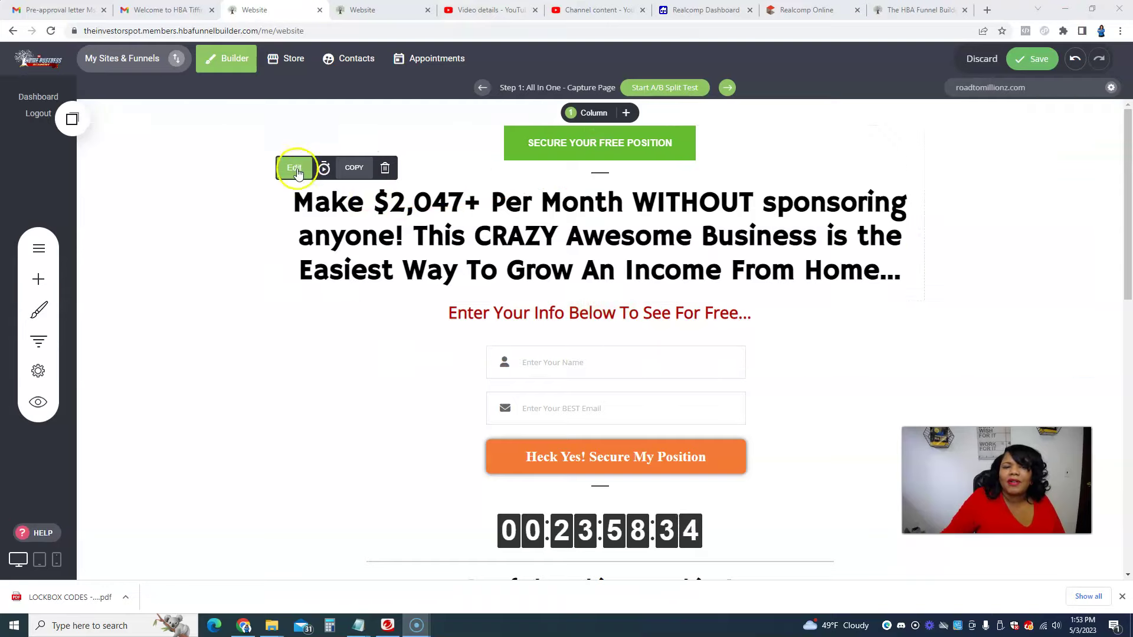
# Step: Replace the headline wording after WITHOUT with 'Recruiting Anyone'
pyautogui.click(294, 168)
pyautogui.click(541, 236)
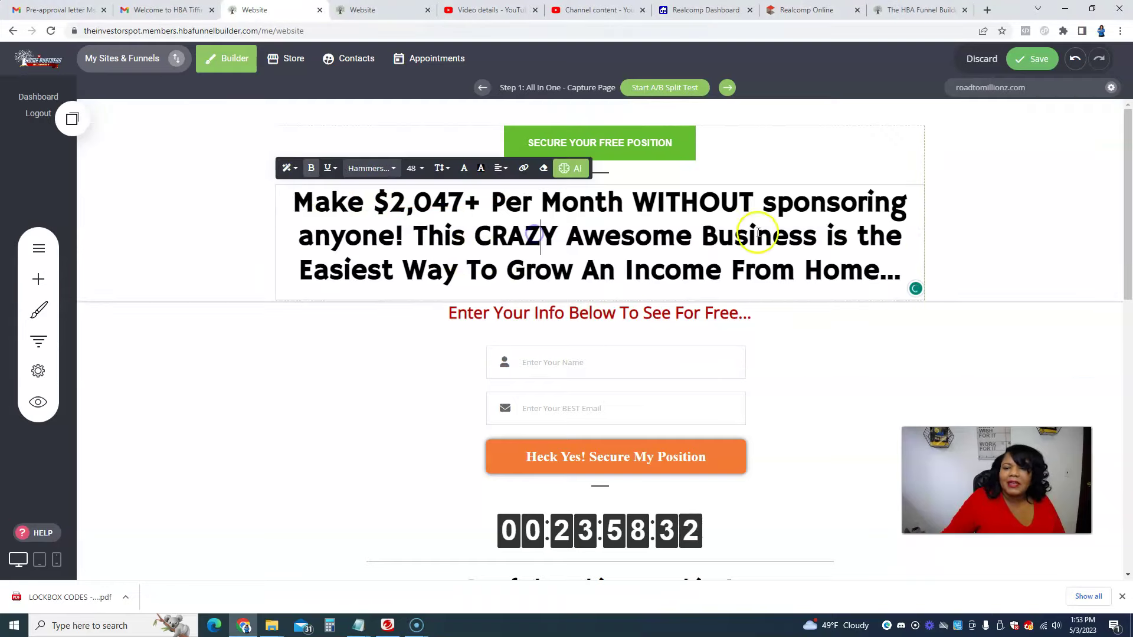
pyautogui.moveTo(901, 277); pyautogui.dragTo(757, 214)
pyautogui.press('BackSpace')
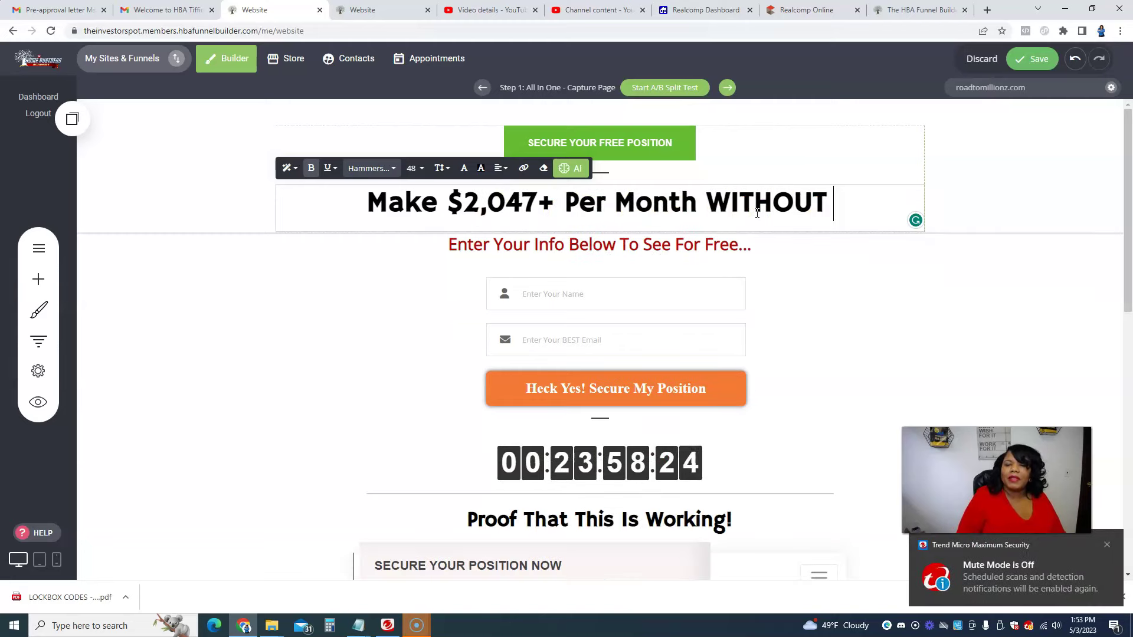
pyautogui.write('Quitting your')
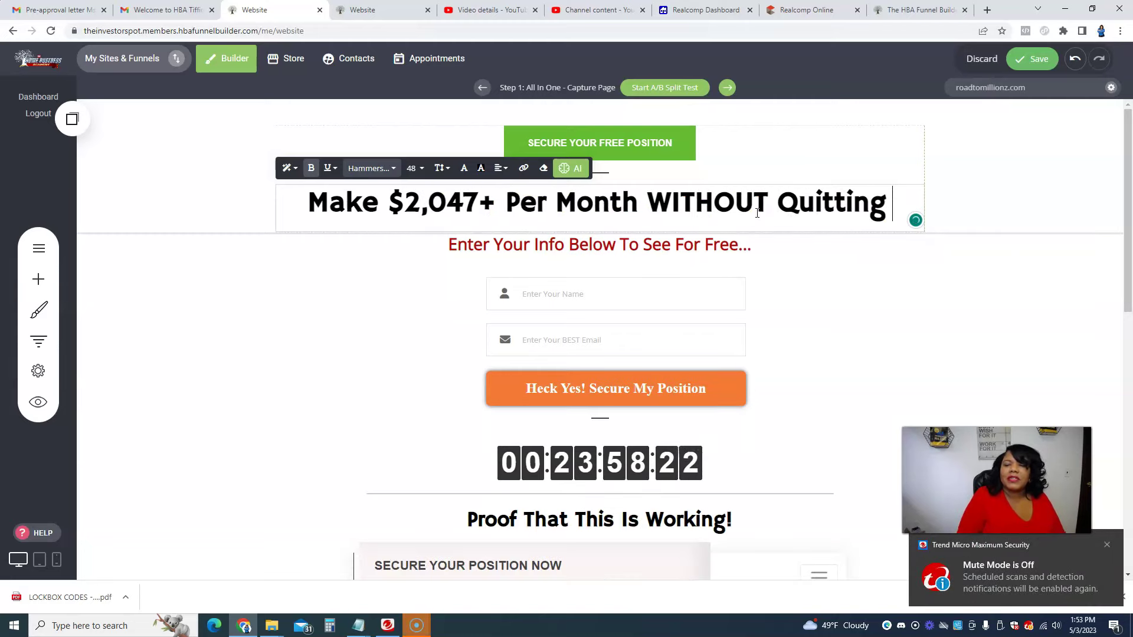
pyautogui.press('BackSpace')
pyautogui.press('BackSpace')
pyautogui.press('BackSpace')
pyautogui.press('BackSpace')
pyautogui.press('BackSpace')
pyautogui.press('BackSpace')
pyautogui.press('BackSpace')
pyautogui.press('BackSpace')
pyautogui.press('BackSpace')
pyautogui.press('BackSpace')
pyautogui.press('BackSpace')
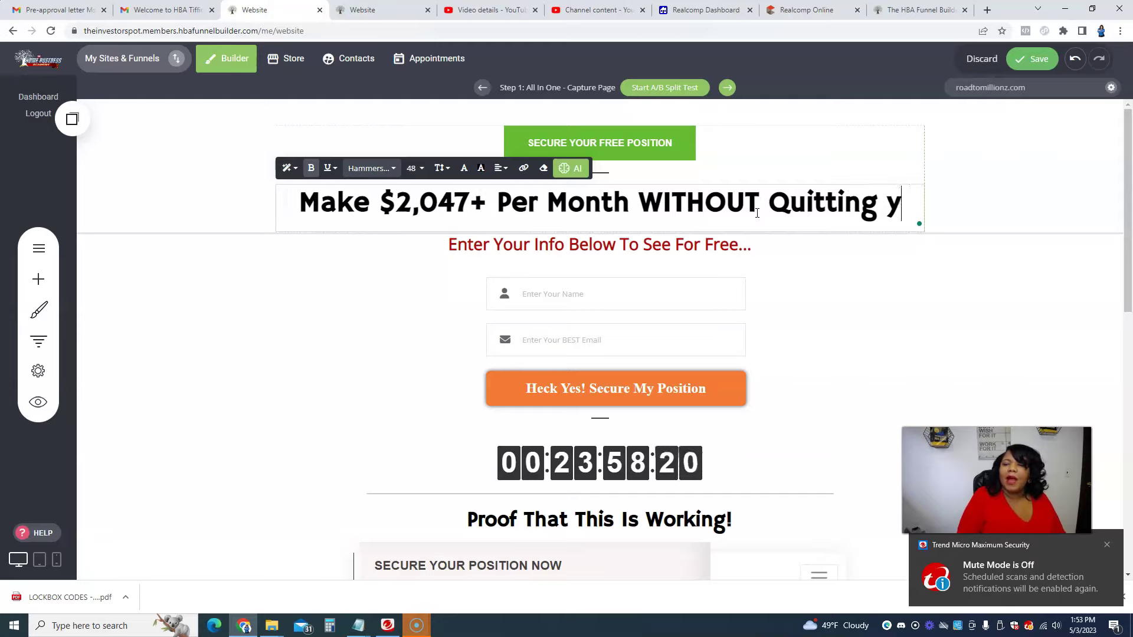
pyautogui.press('BackSpace')
pyautogui.press('BackSpace')
pyautogui.press('BackSpace')
pyautogui.write('Rec')
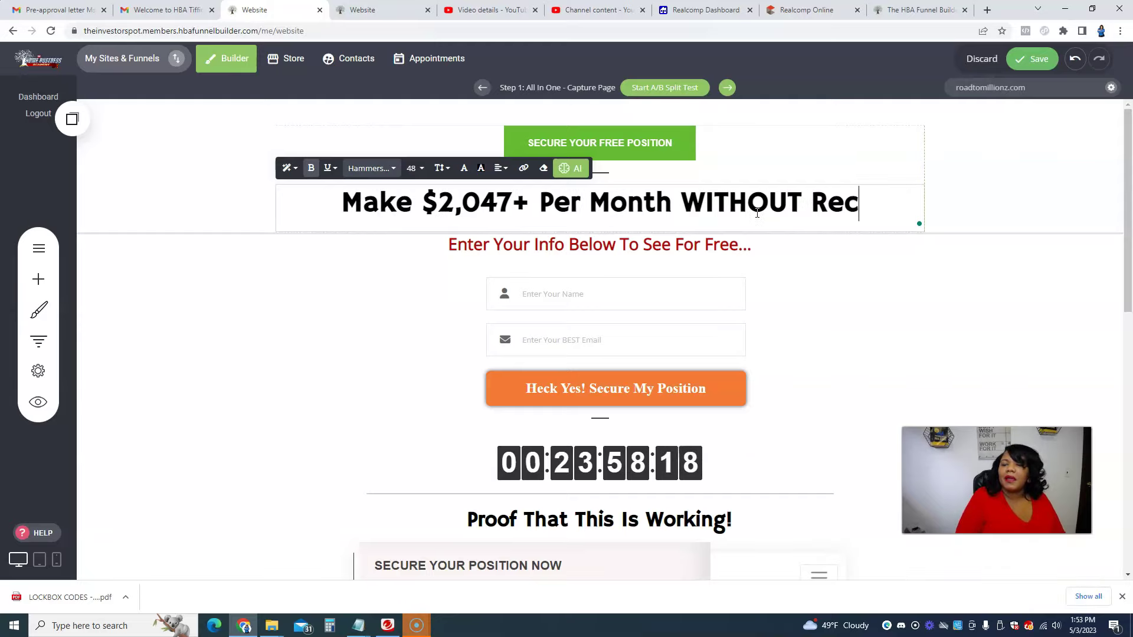
pyautogui.write('ruiting Anyone')
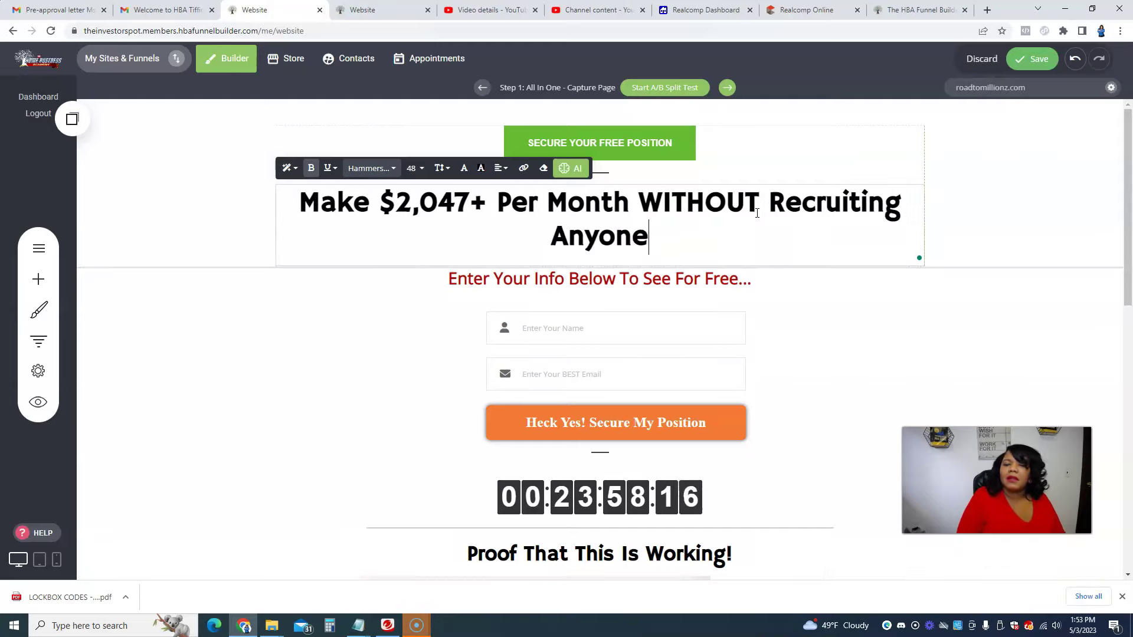
# Step: Move 'Recruiting Anyone' onto a second headline line and finish editing
pyautogui.click(766, 203)
pyautogui.press('Return')
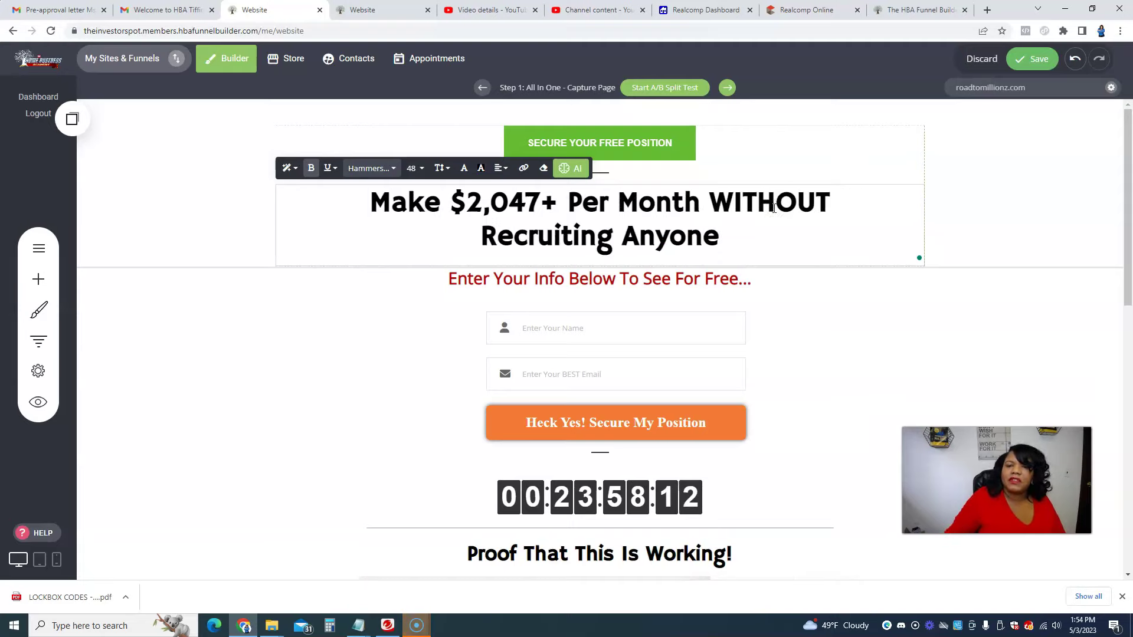
pyautogui.click(311, 348)
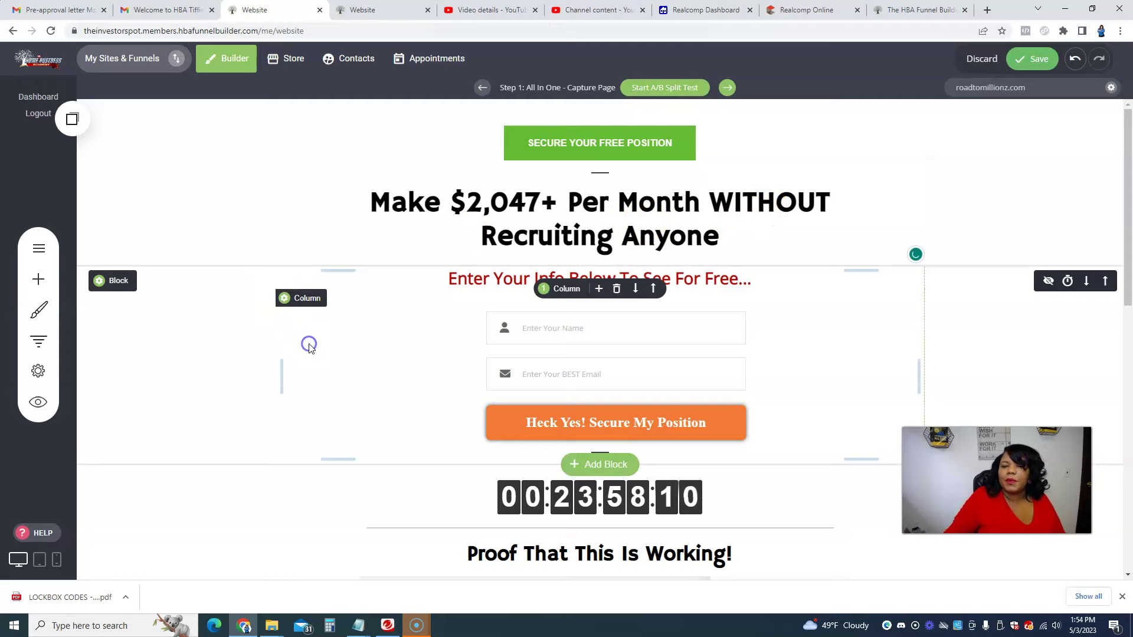
pyautogui.click(530, 280)
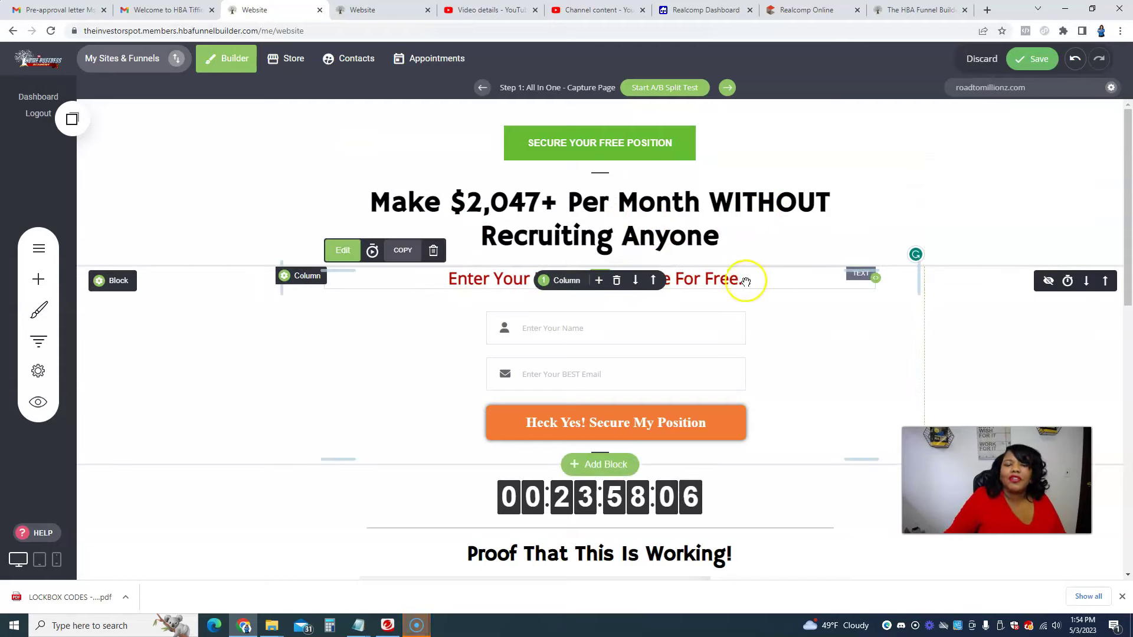
# Step: Change the top SECURE YOUR FREE POSITION button's colour to a light blue in its styling settings
pyautogui.scroll(-2, 552, 283)
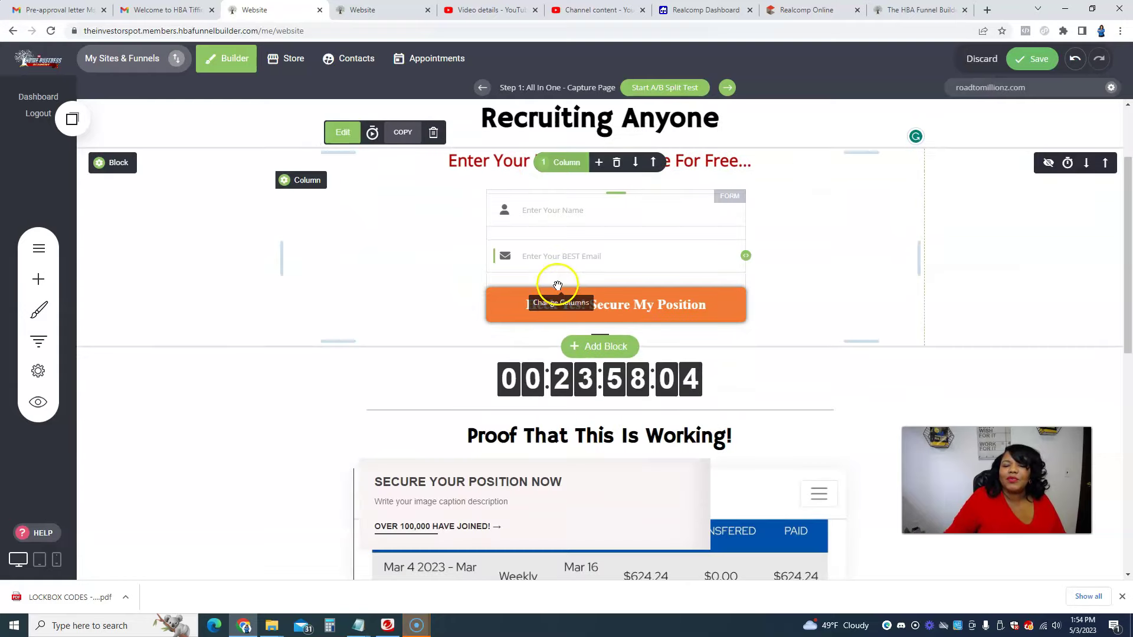
pyautogui.scroll(2, 684, 283)
pyautogui.click(661, 144)
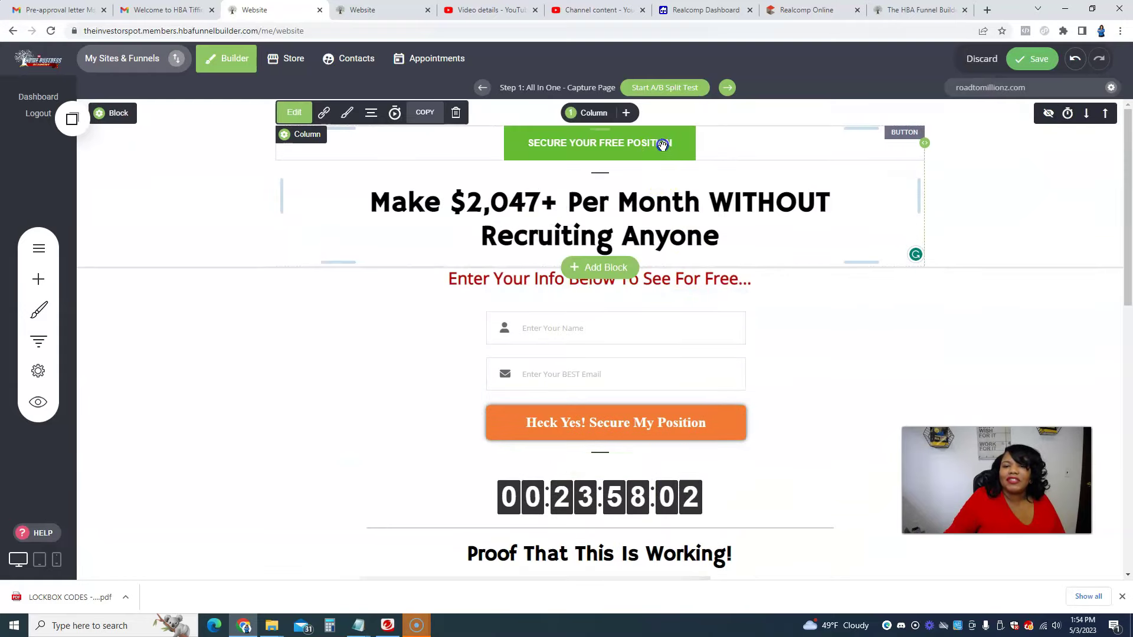
pyautogui.click(351, 117)
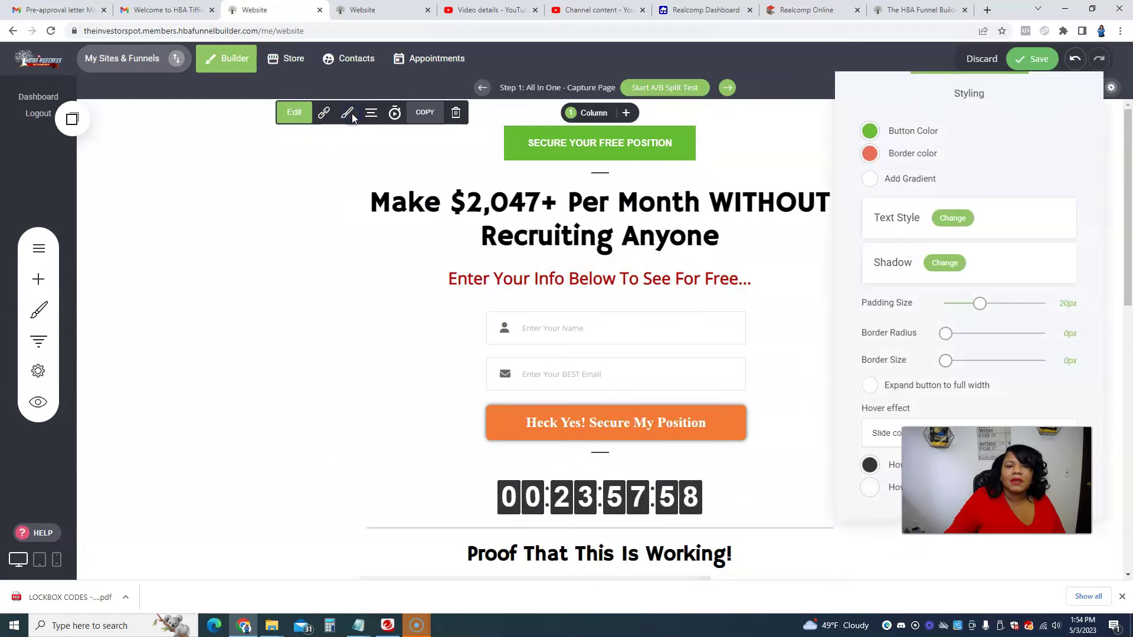
pyautogui.click(745, 119)
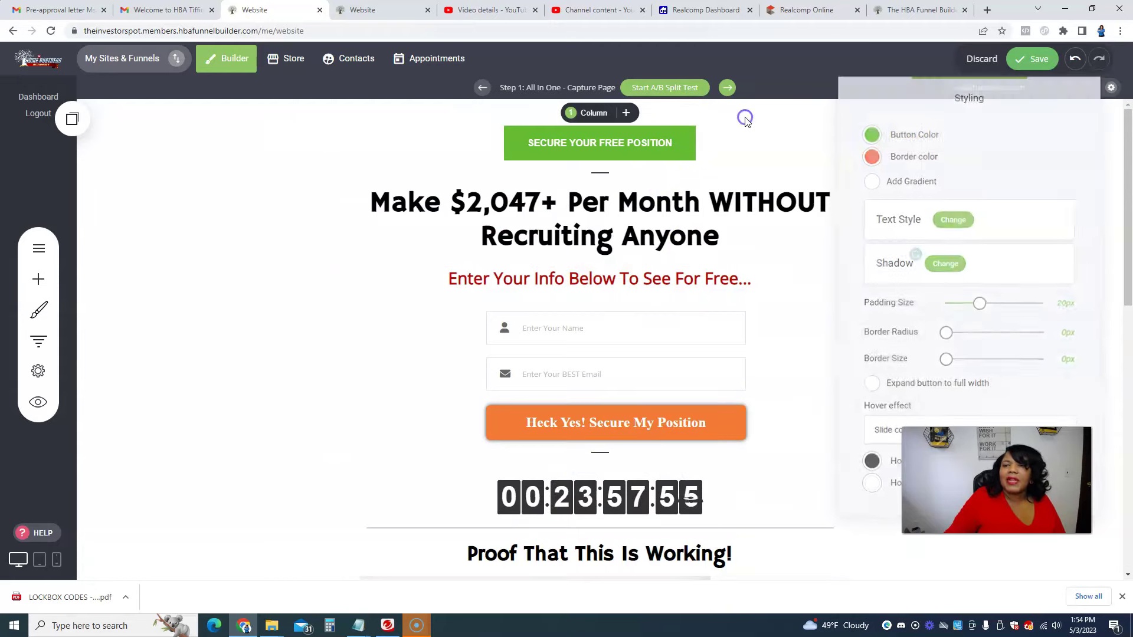
pyautogui.click(544, 143)
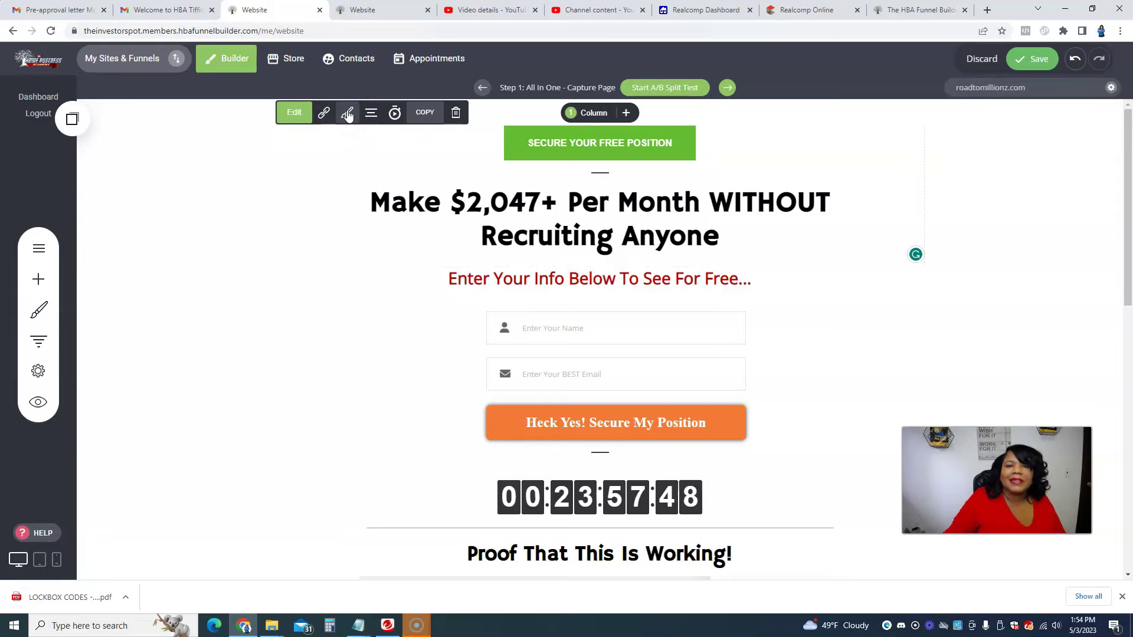
pyautogui.click(348, 114)
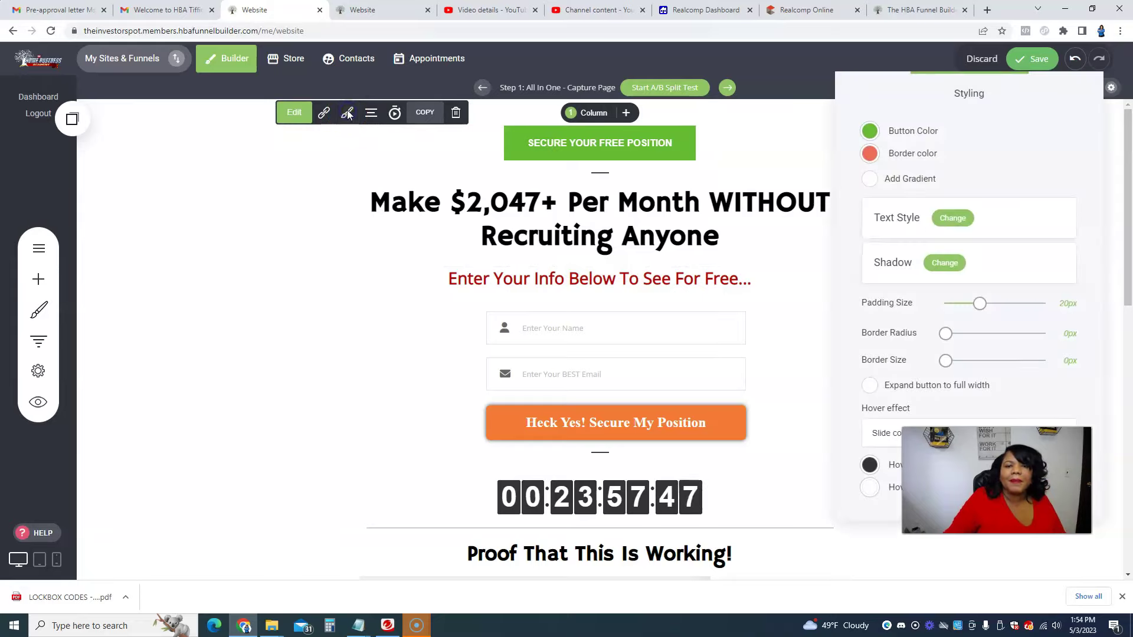
pyautogui.click(870, 132)
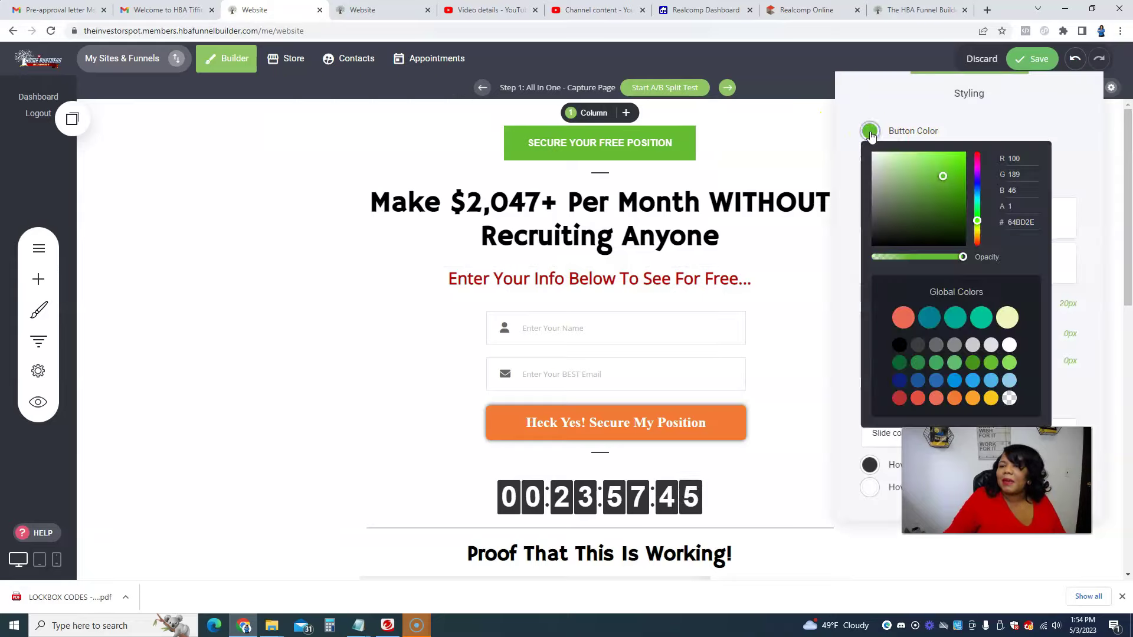
pyautogui.click(978, 184)
pyautogui.moveTo(978, 185); pyautogui.dragTo(982, 194)
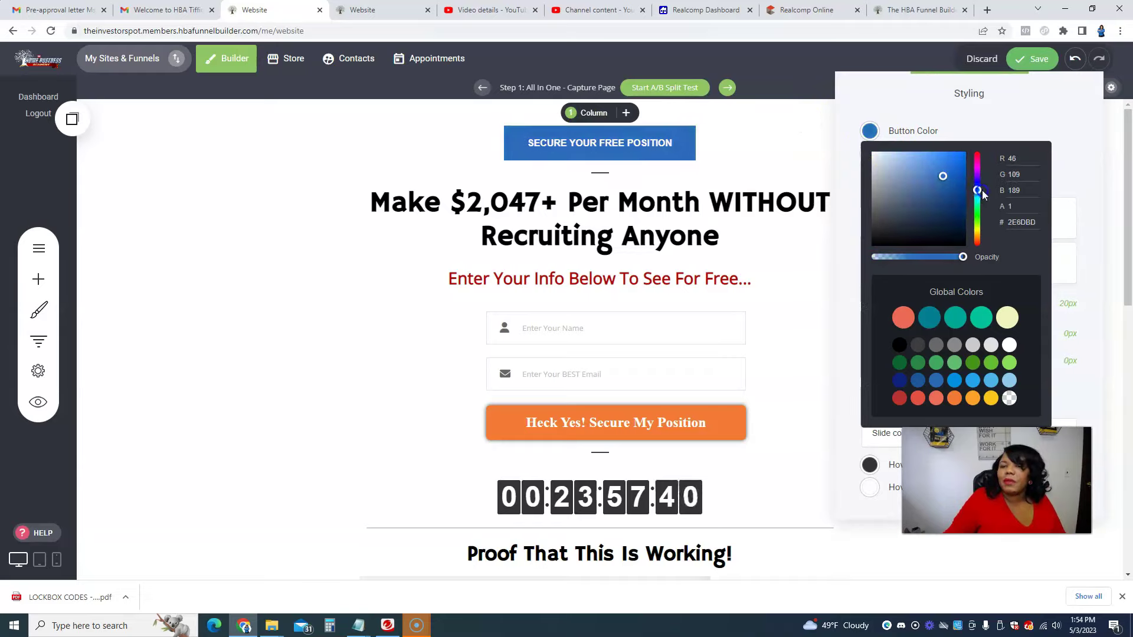
pyautogui.click(776, 157)
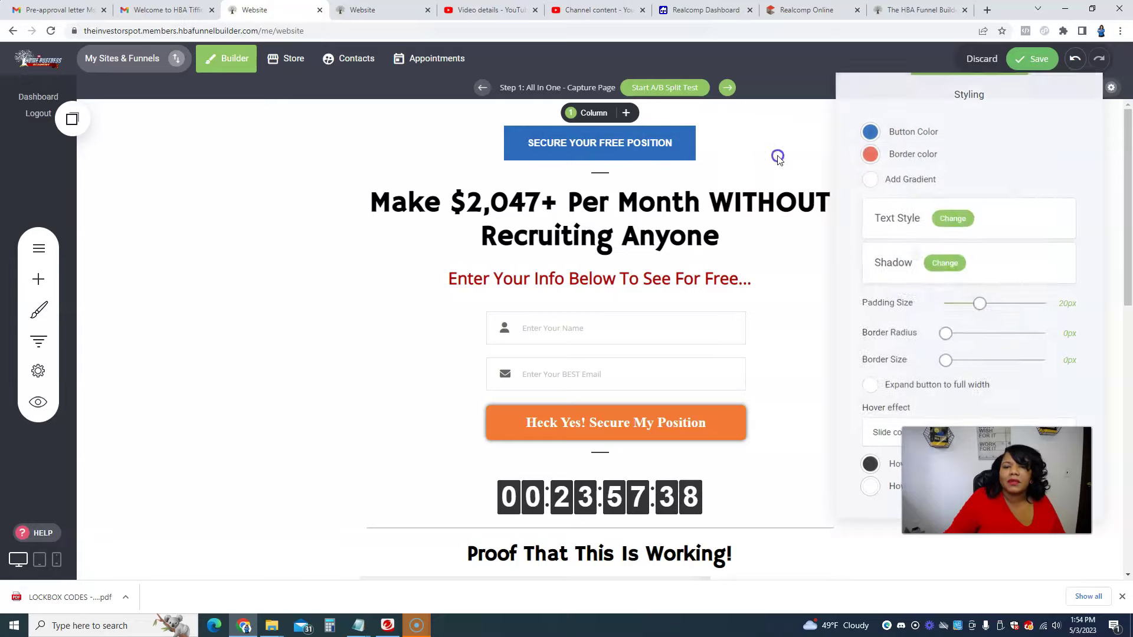
# Step: Set the Heck Yes! Secure My Position form button to the yellow Global Colors swatch
pyautogui.click(668, 426)
pyautogui.click(515, 291)
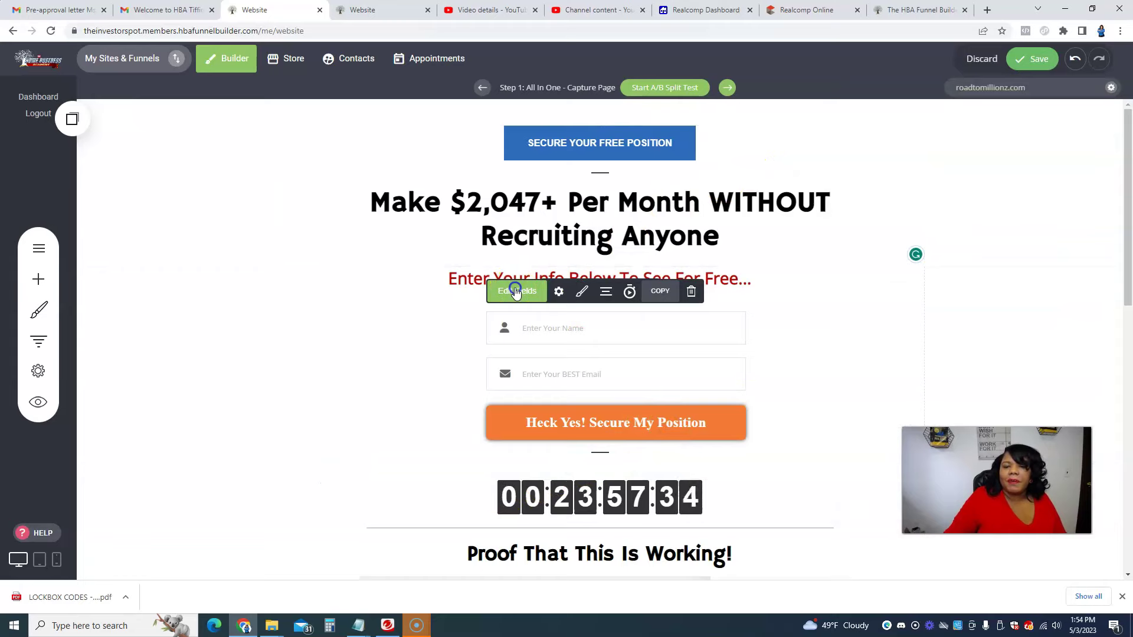
pyautogui.click(515, 291)
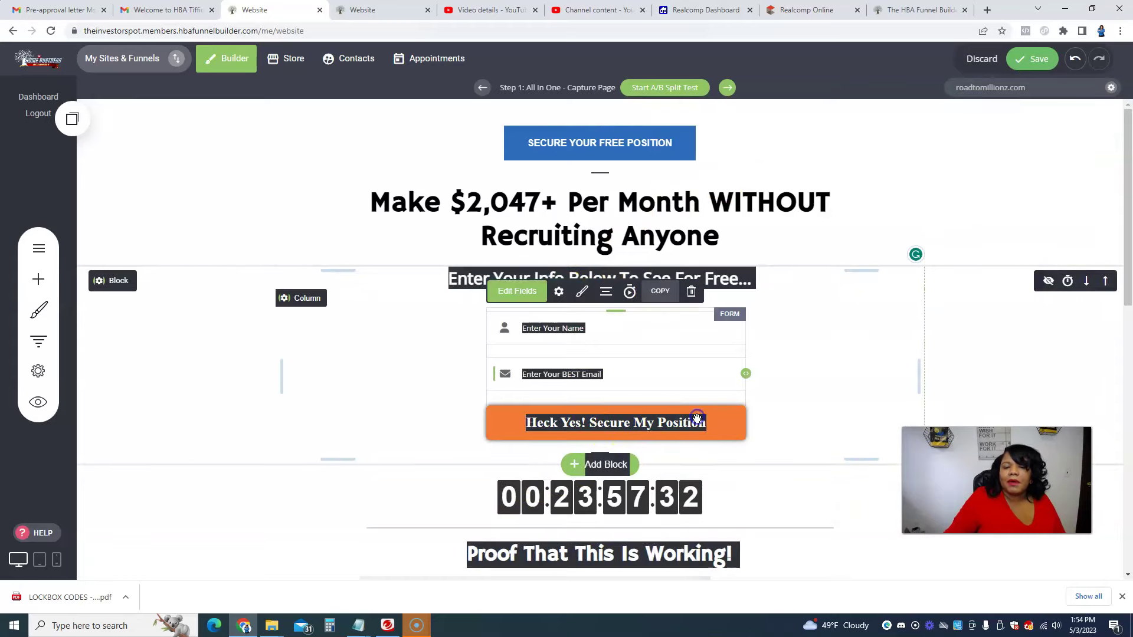
pyautogui.click(582, 291)
pyautogui.click(884, 316)
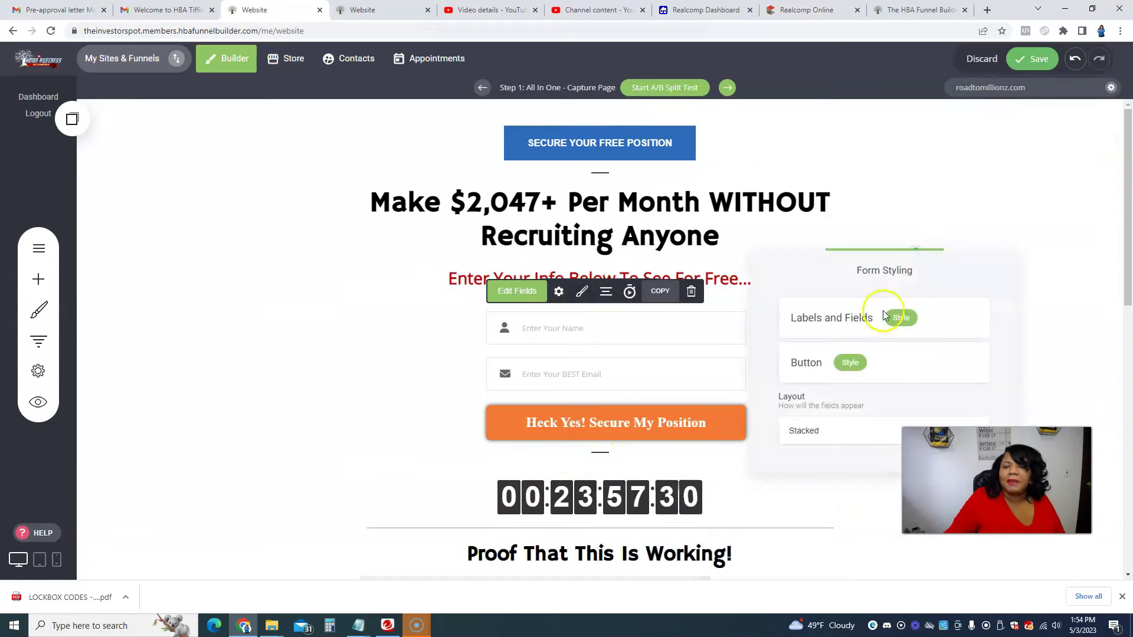
pyautogui.click(852, 364)
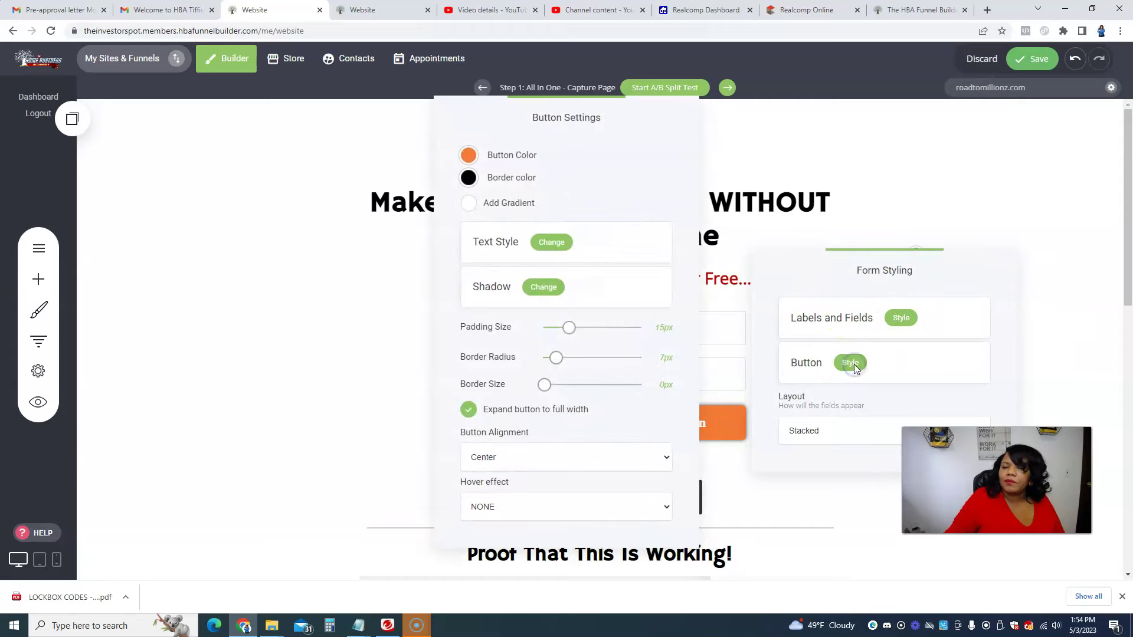
pyautogui.click(468, 156)
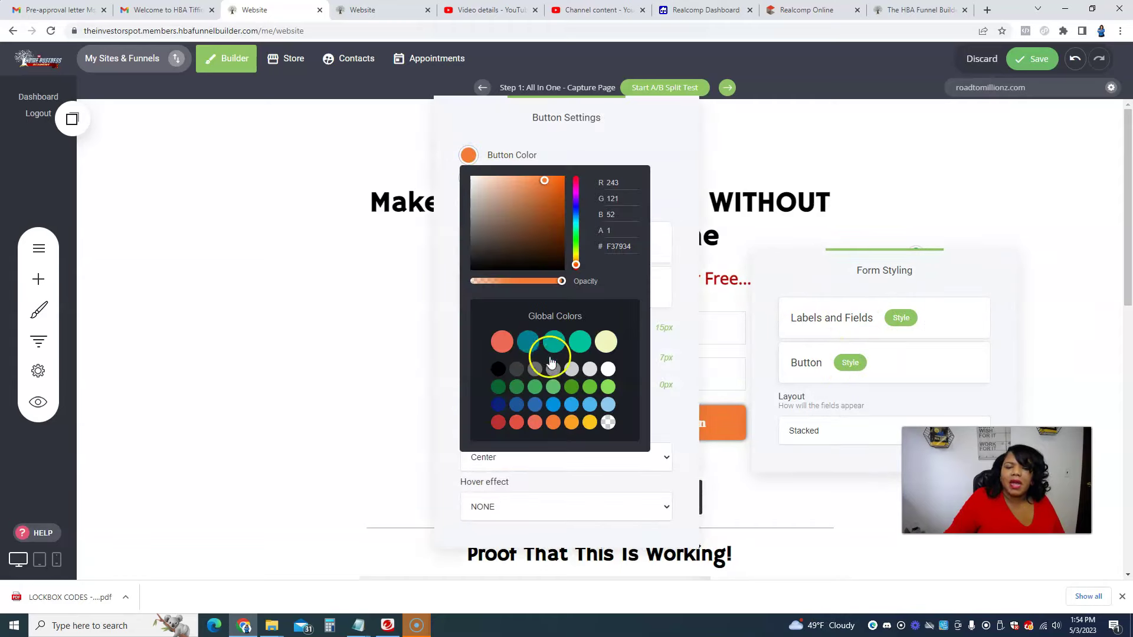
pyautogui.click(591, 423)
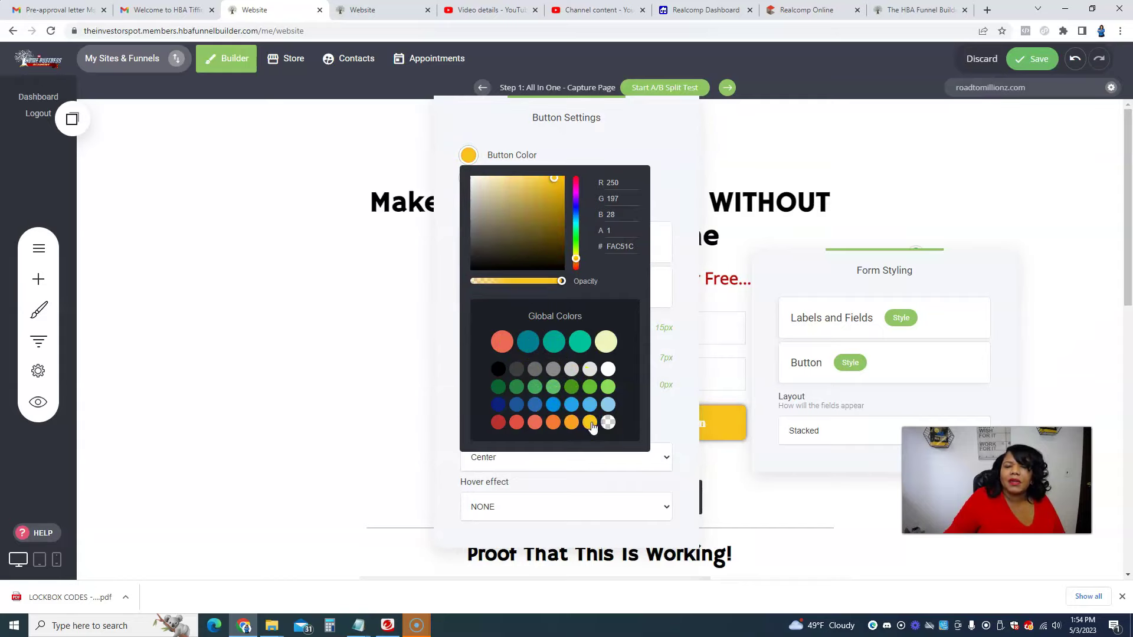
pyautogui.click(940, 159)
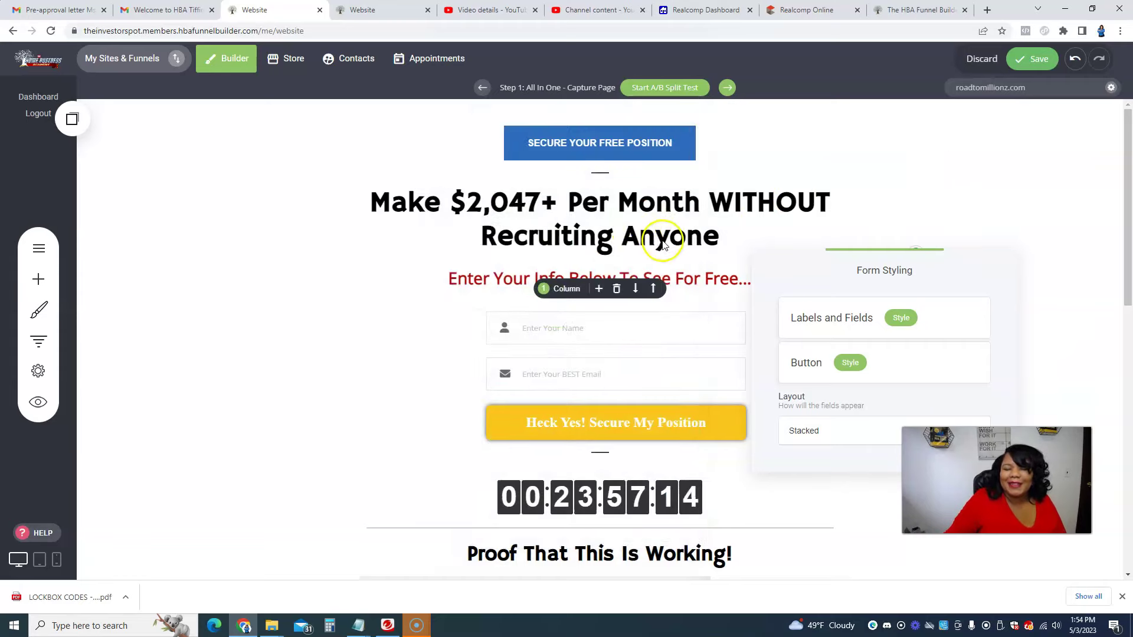
# Step: Recolour the 'Enter Your Info Below To See For Free...' subheading text to orange F37834
pyautogui.click(494, 275)
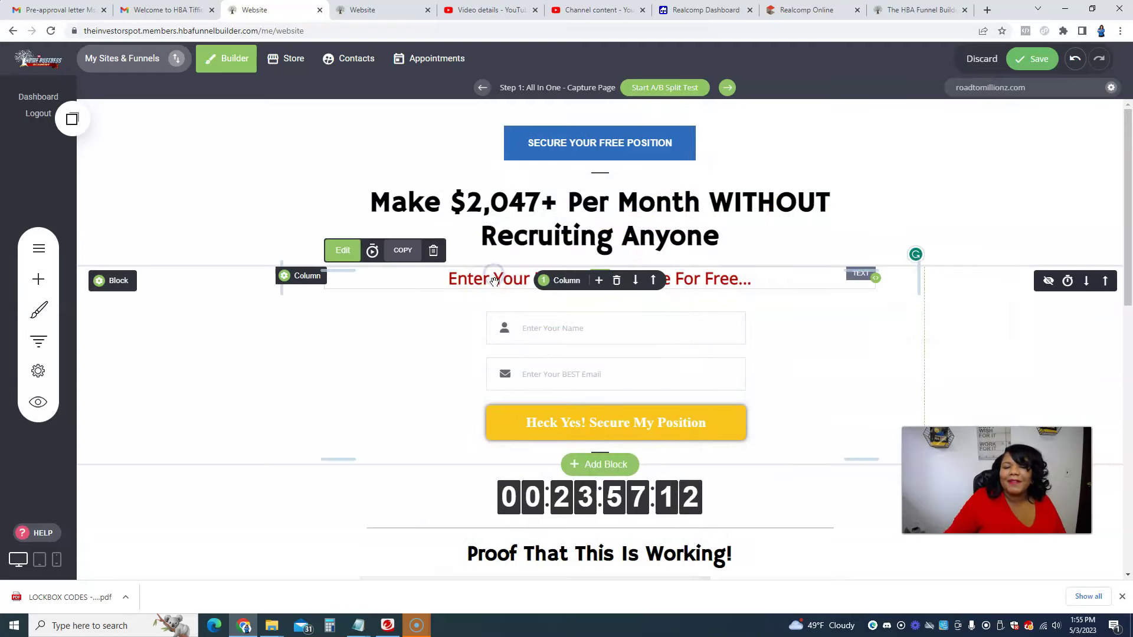
pyautogui.click(495, 282)
pyautogui.tripleClick(495, 282)
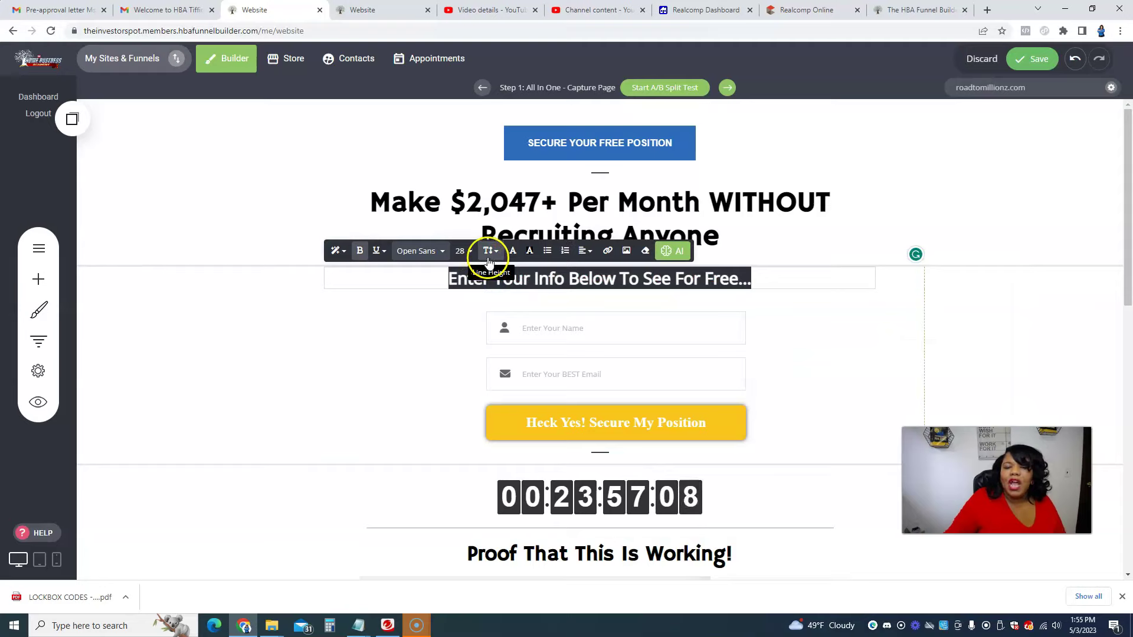
pyautogui.click(985, 181)
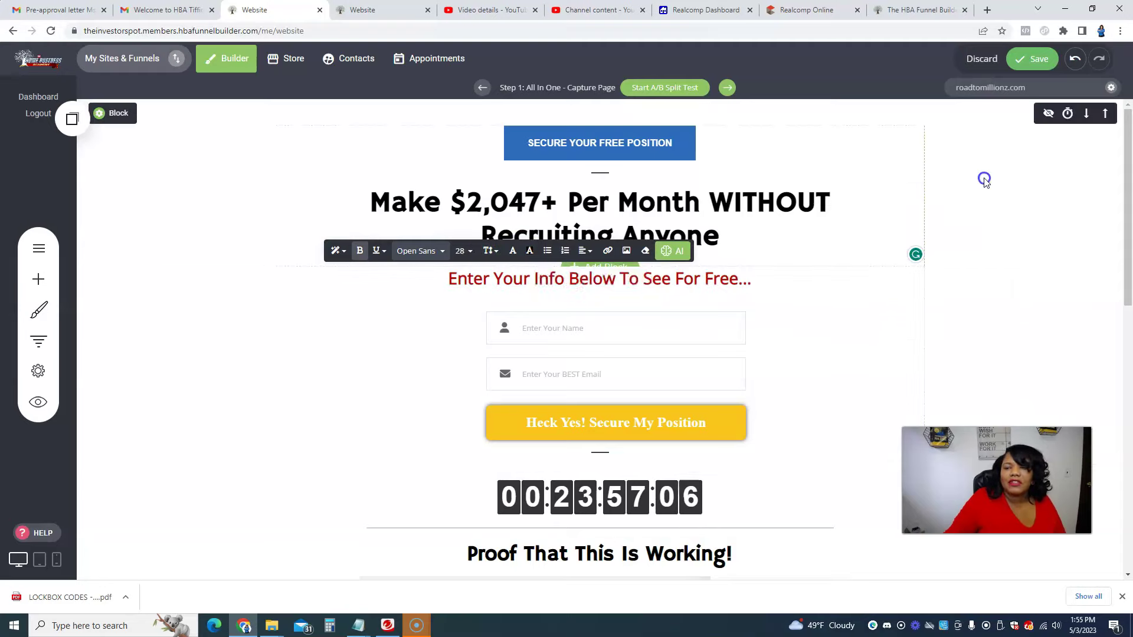
pyautogui.tripleClick(696, 282)
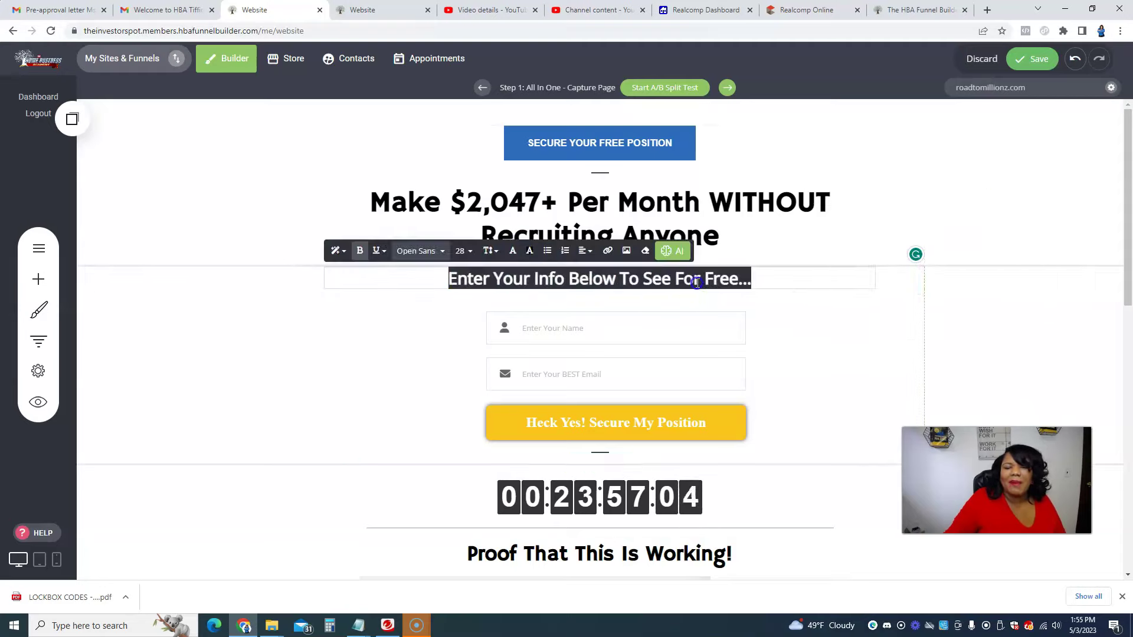
pyautogui.click(503, 251)
pyautogui.click(504, 251)
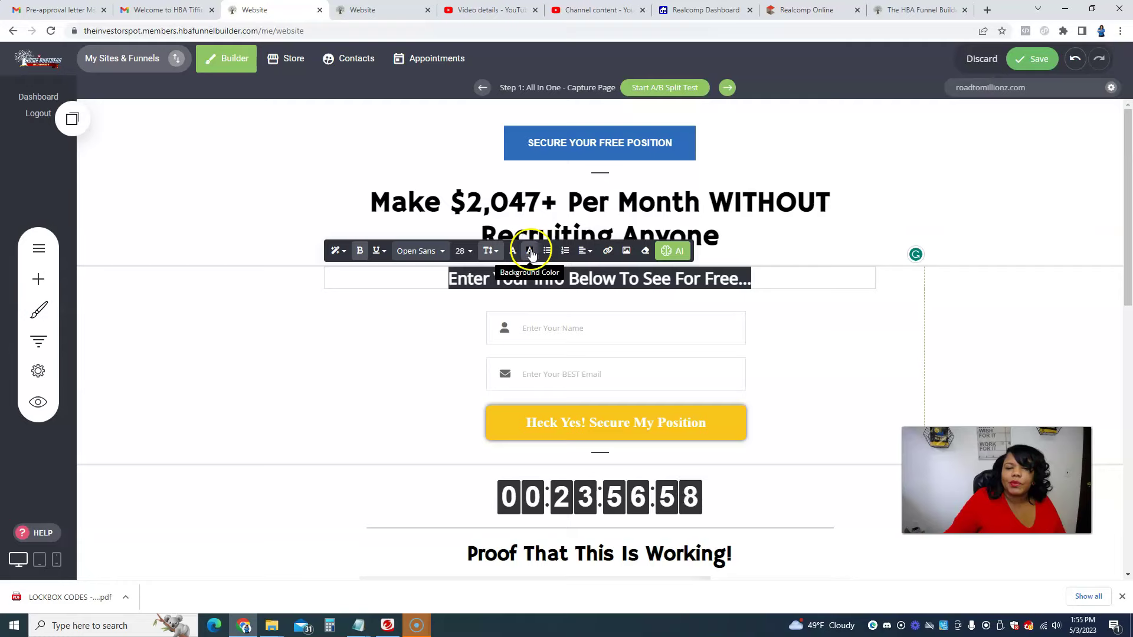
pyautogui.click(513, 252)
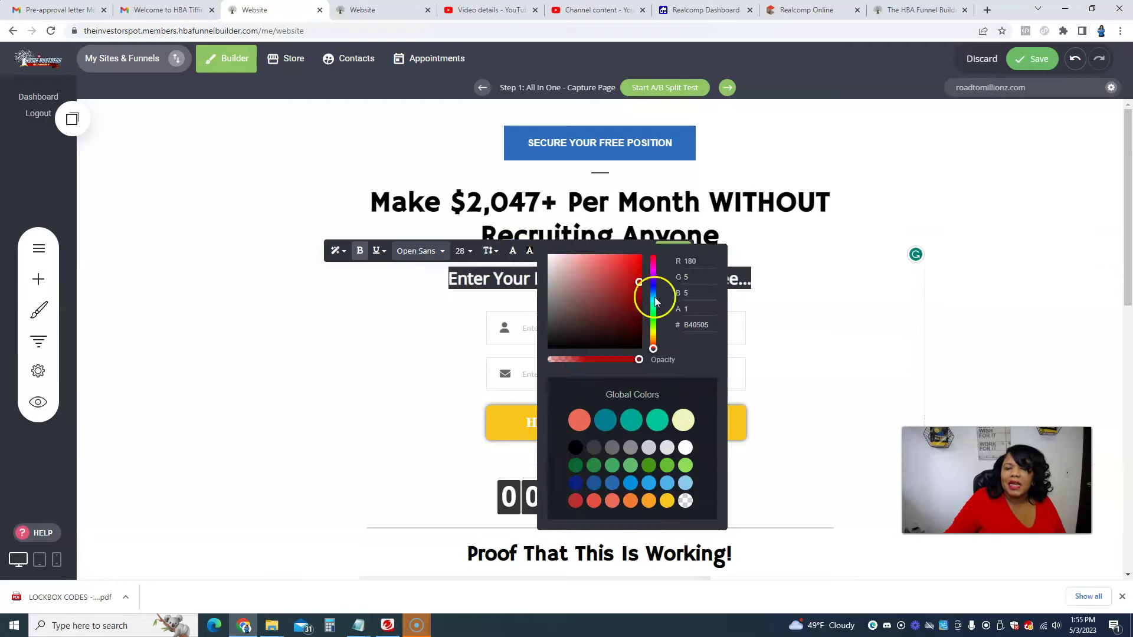
pyautogui.click(654, 337)
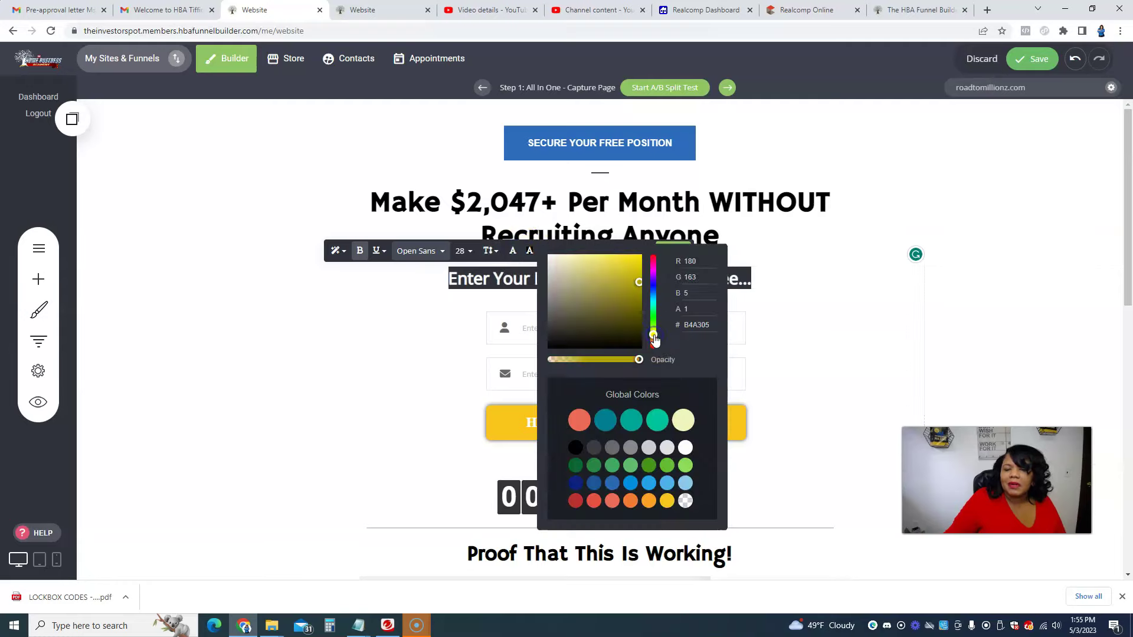
pyautogui.click(630, 501)
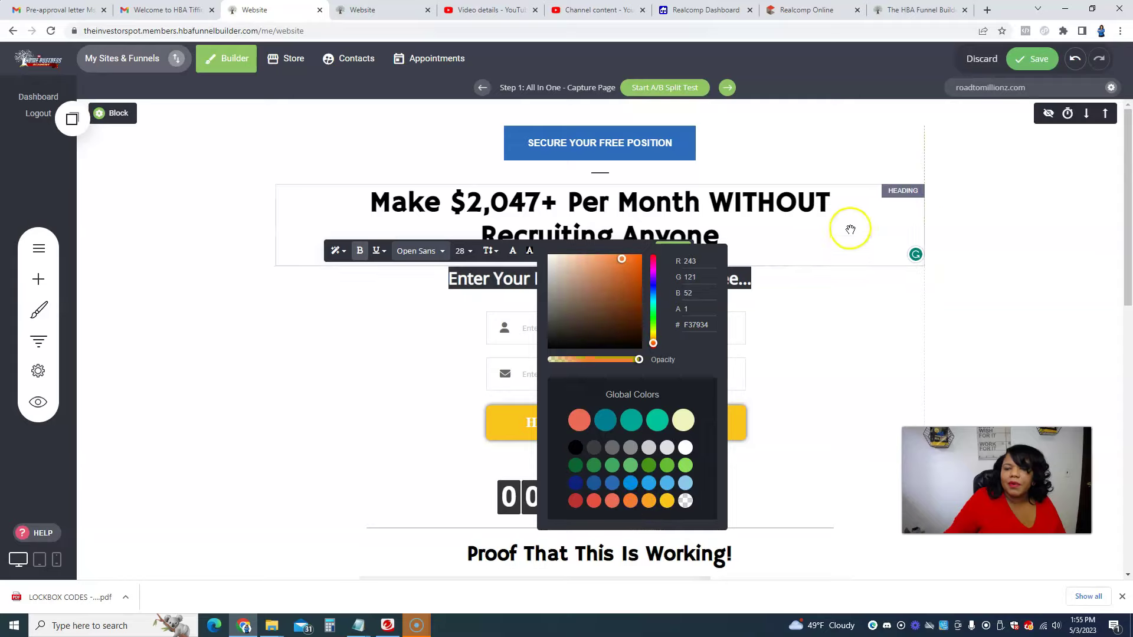
pyautogui.click(980, 239)
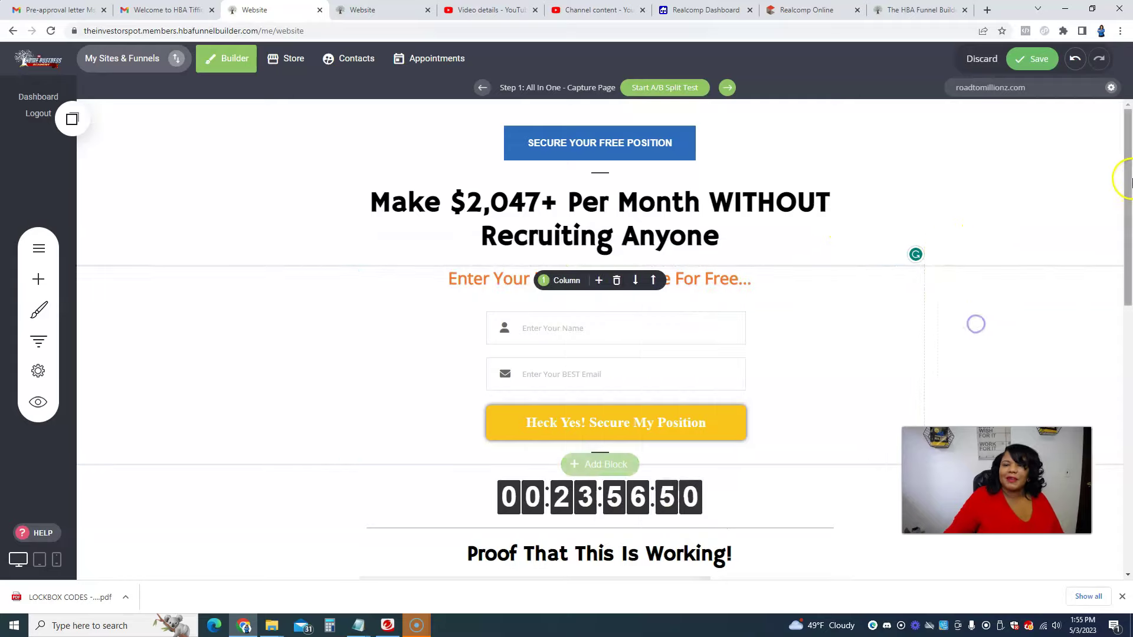
# Step: Select the proof image and turn off its Stretch setting
pyautogui.scroll(-4, 1127, 185)
pyautogui.scroll(-3, 1124, 183)
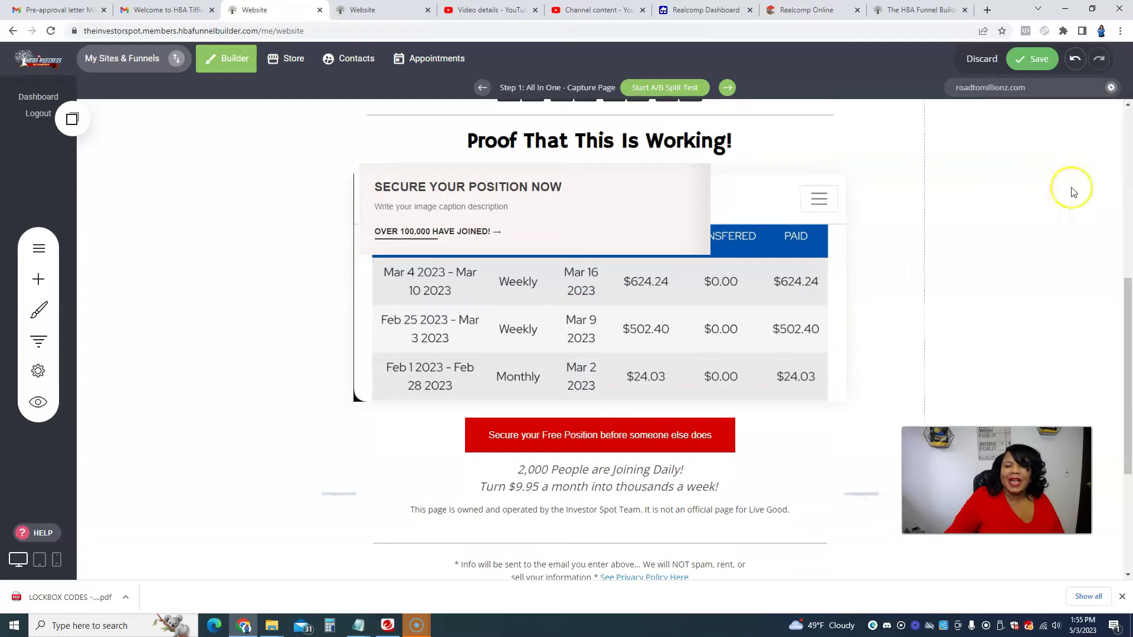
pyautogui.click(551, 198)
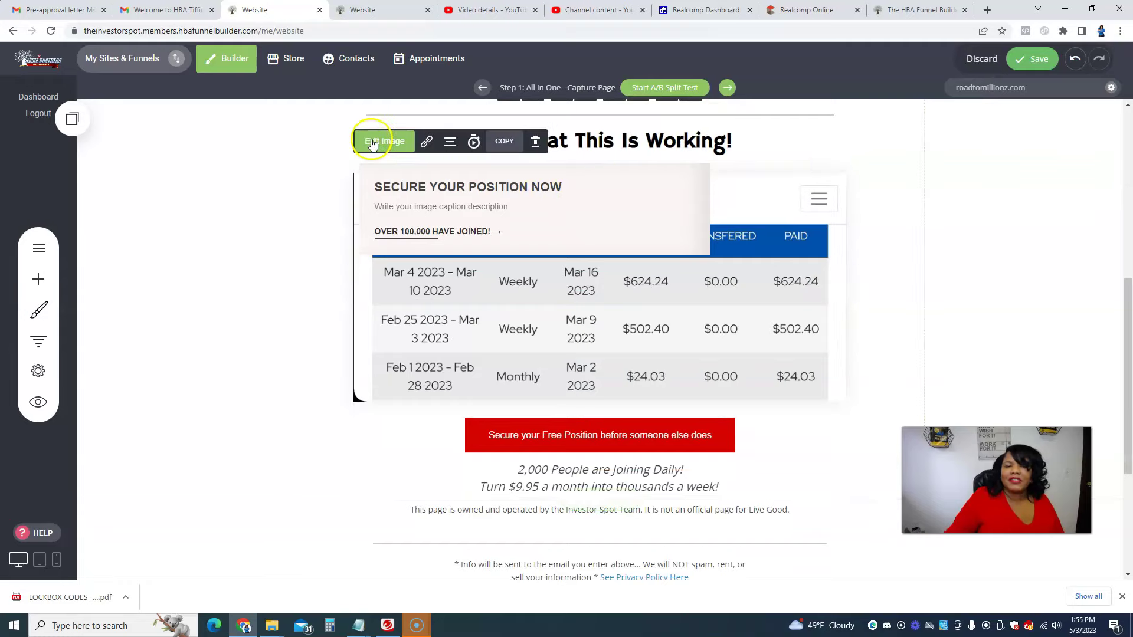
pyautogui.moveTo(372, 143); pyautogui.dragTo(391, 141)
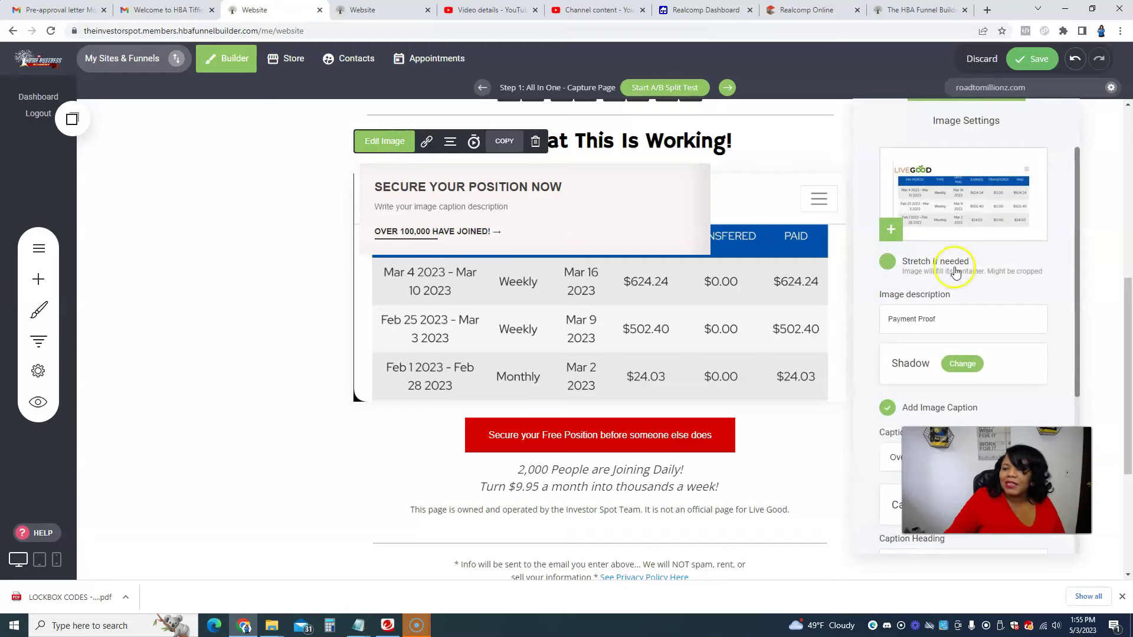
pyautogui.click(887, 261)
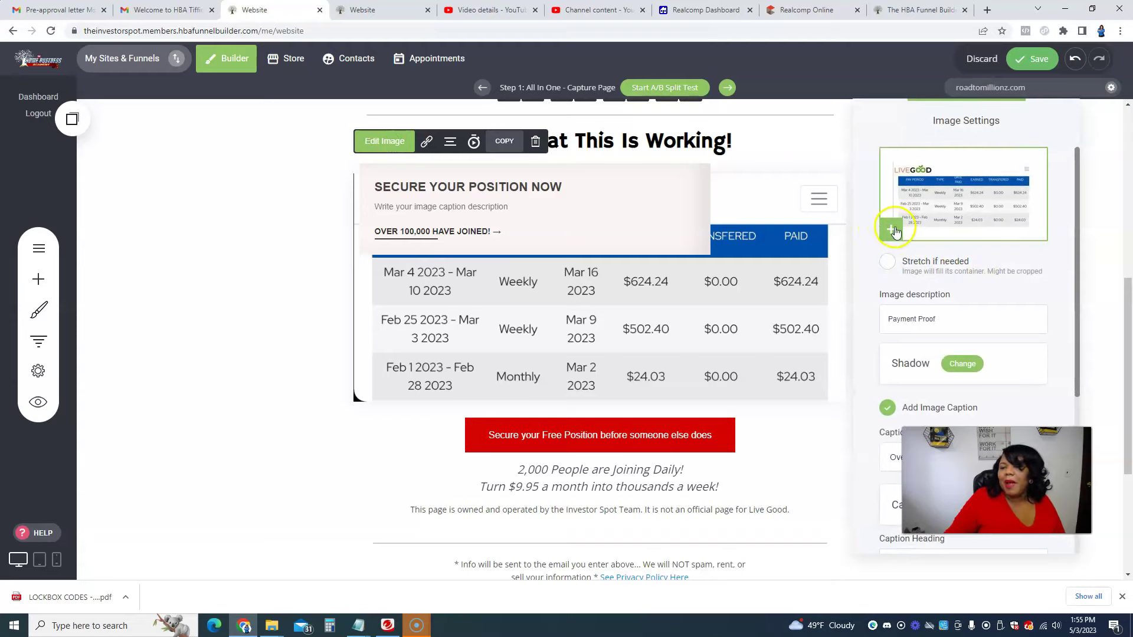
# Step: Swap in the LiveGood Training for Affiliates image from File Manager, then delete the image block
pyautogui.click(895, 230)
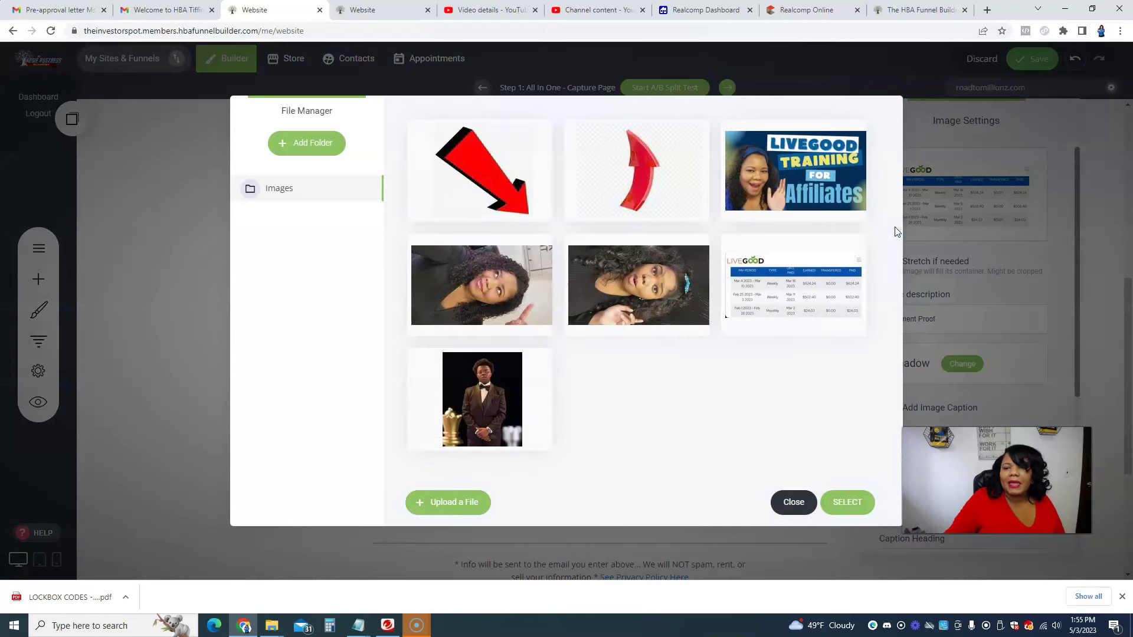
pyautogui.click(817, 184)
pyautogui.doubleClick(815, 179)
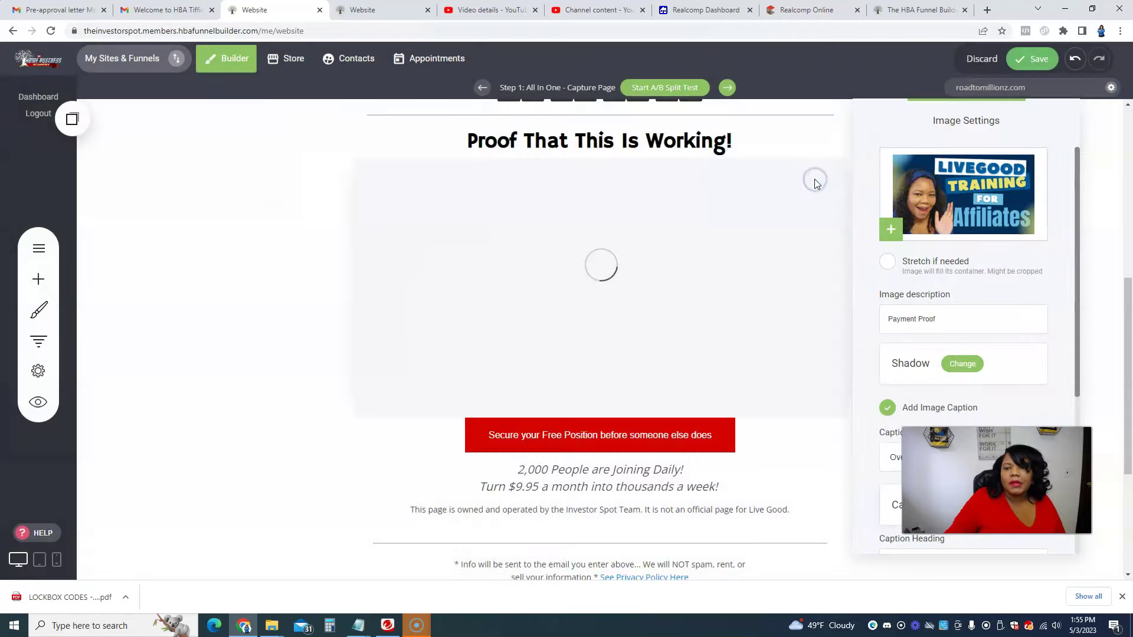
pyautogui.click(232, 290)
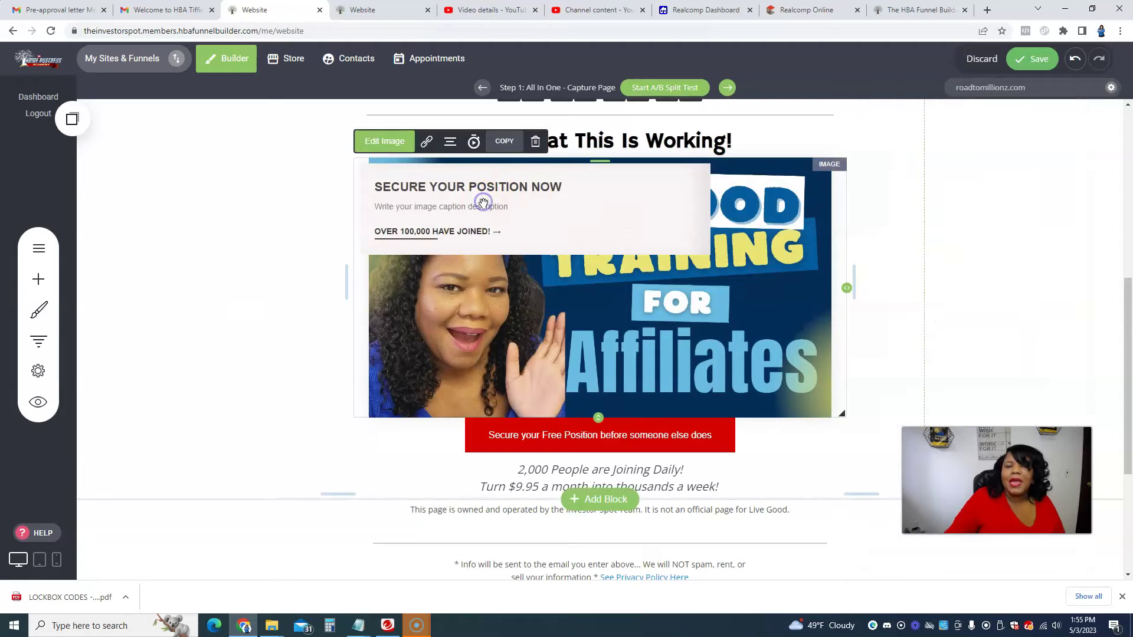
pyautogui.click(537, 143)
pyautogui.click(608, 295)
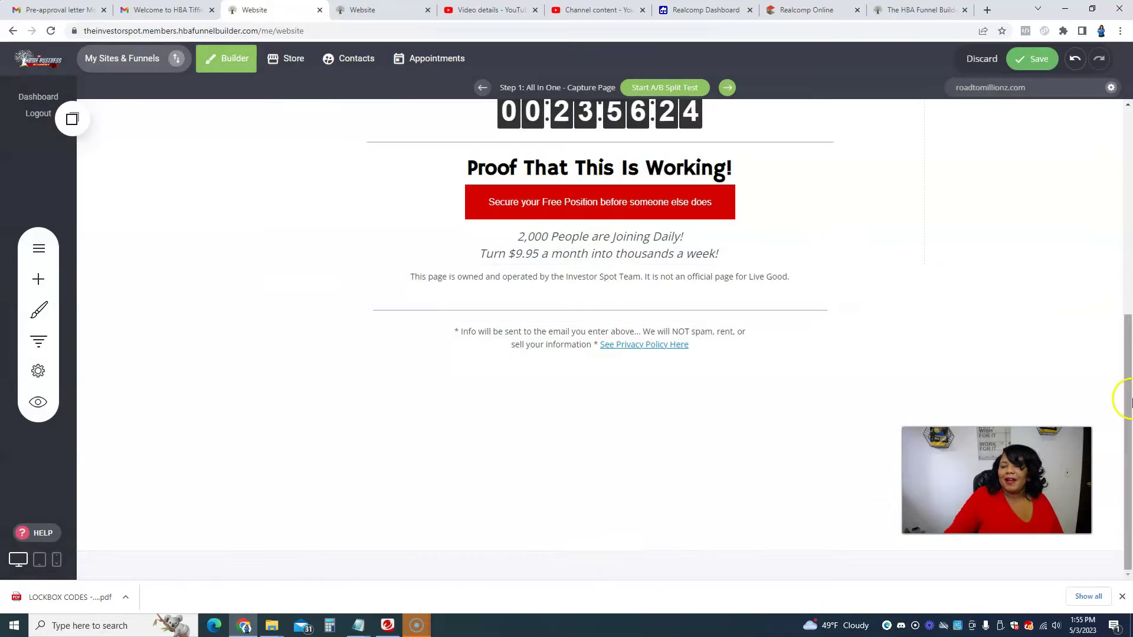
# Step: Undo the deletion to restore the LiveGood Training for Affiliates image and select it
pyautogui.scroll(6, 1127, 401)
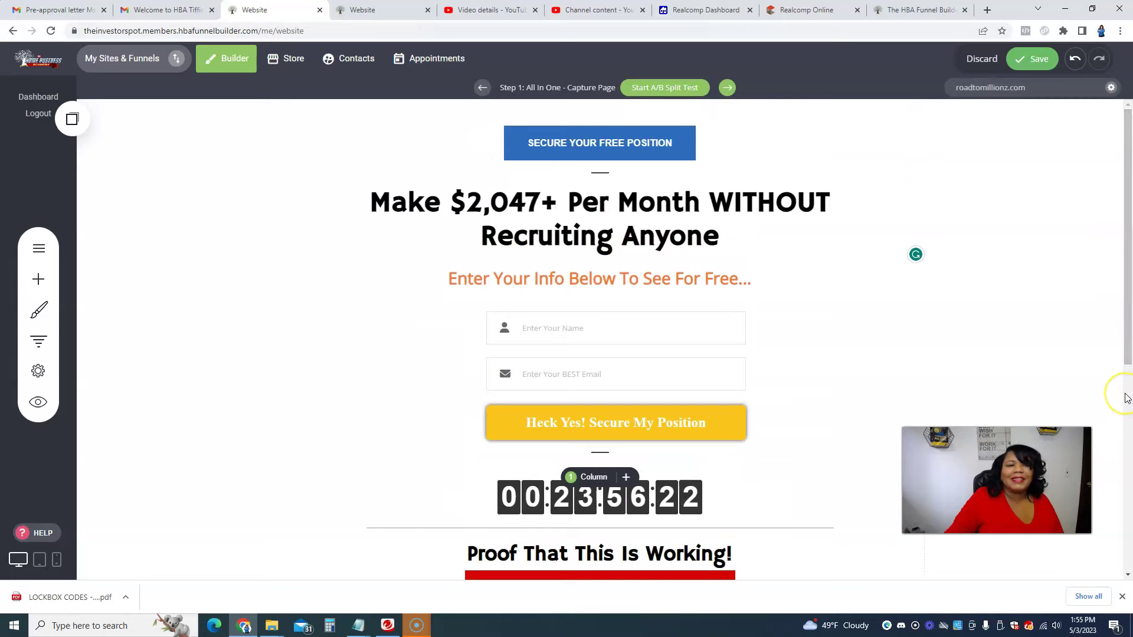
pyautogui.scroll(-6, 1127, 399)
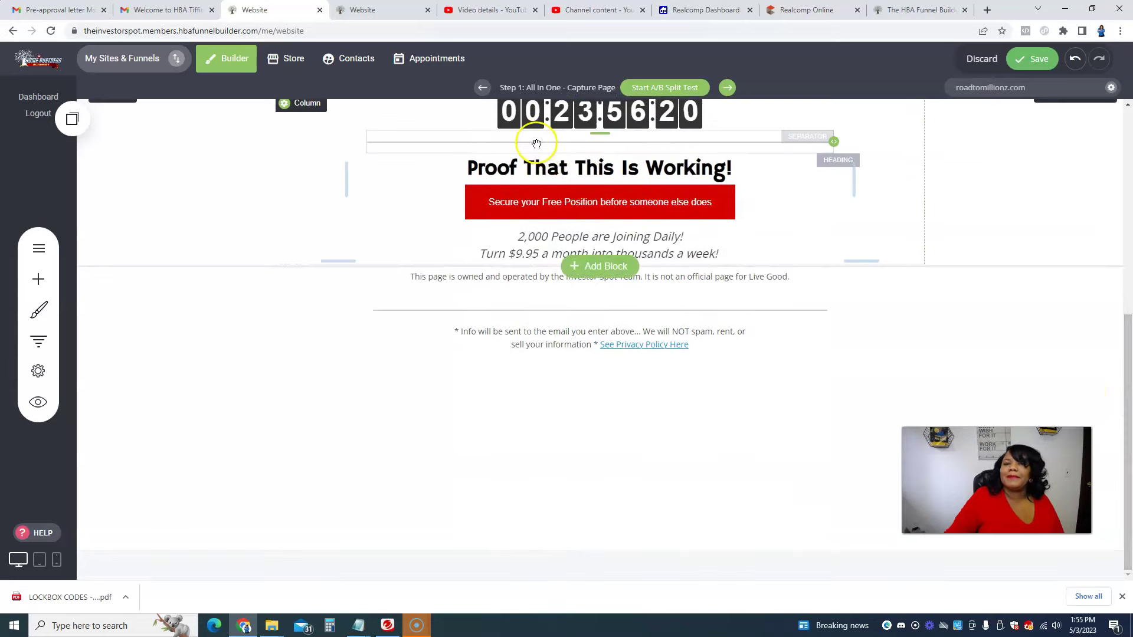
pyautogui.click(1074, 59)
pyautogui.scroll(5, 1069, 378)
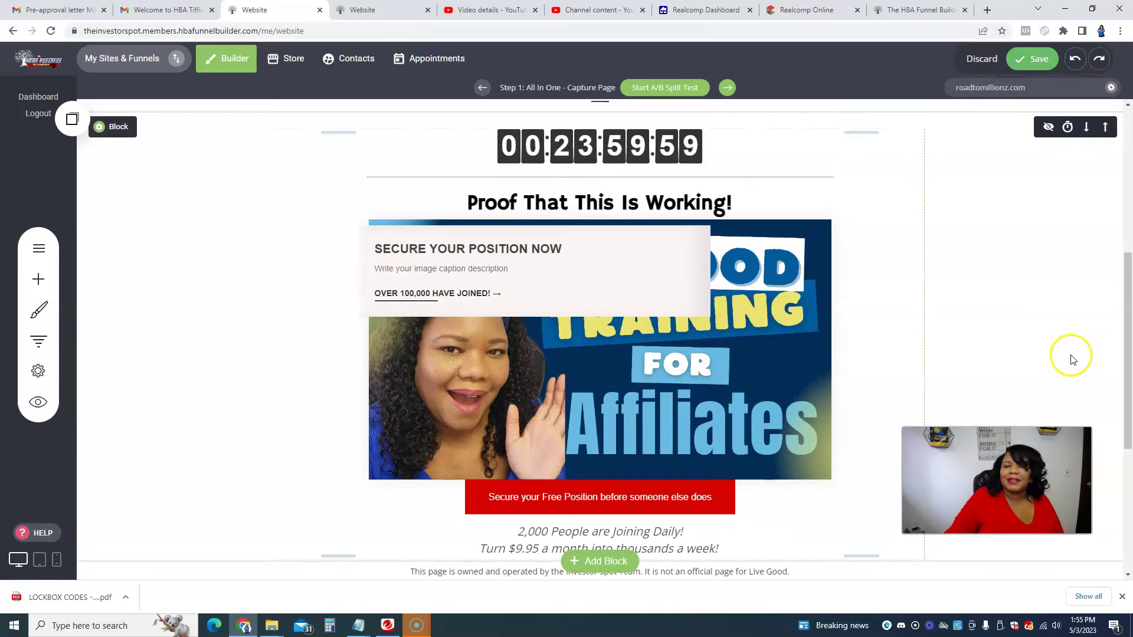
pyautogui.click(643, 265)
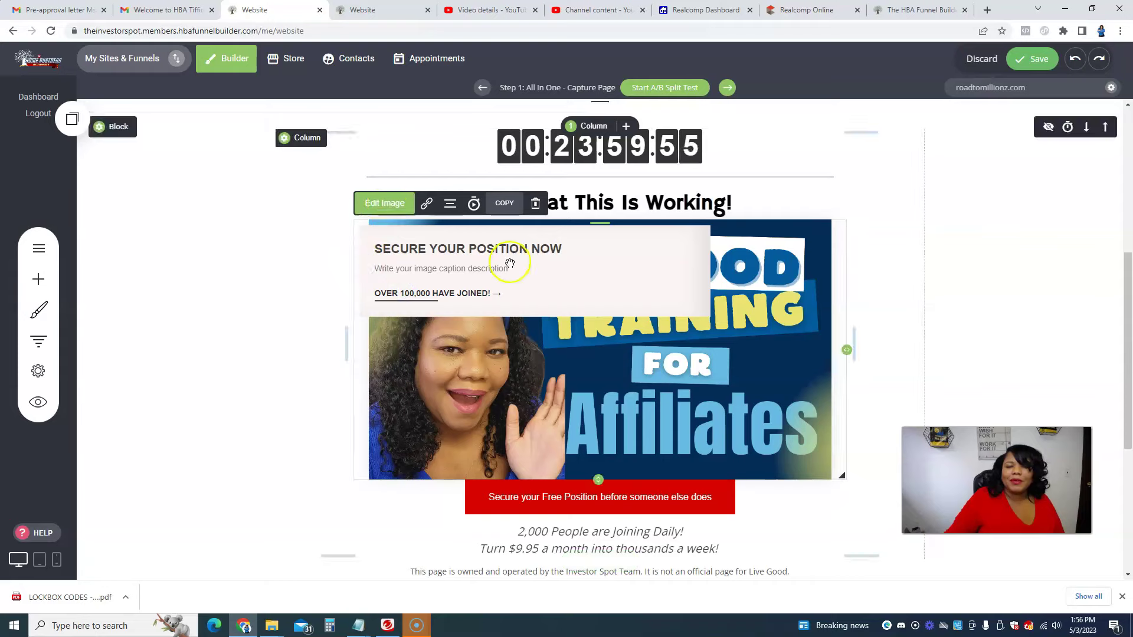
pyautogui.scroll(-4, 727, 387)
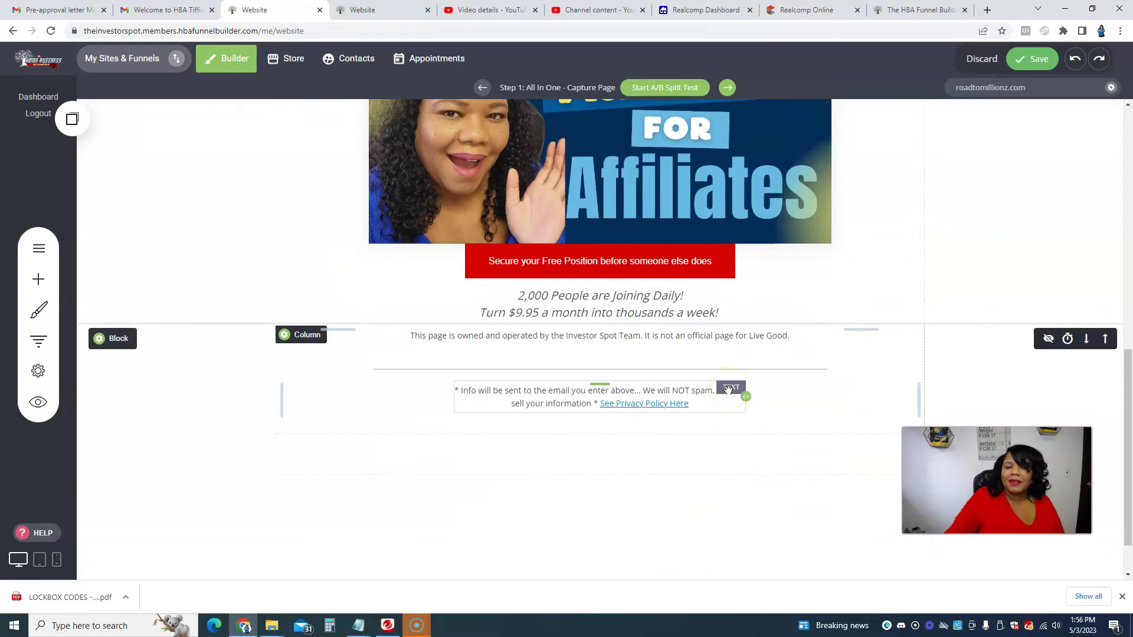
pyautogui.scroll(-1, 728, 388)
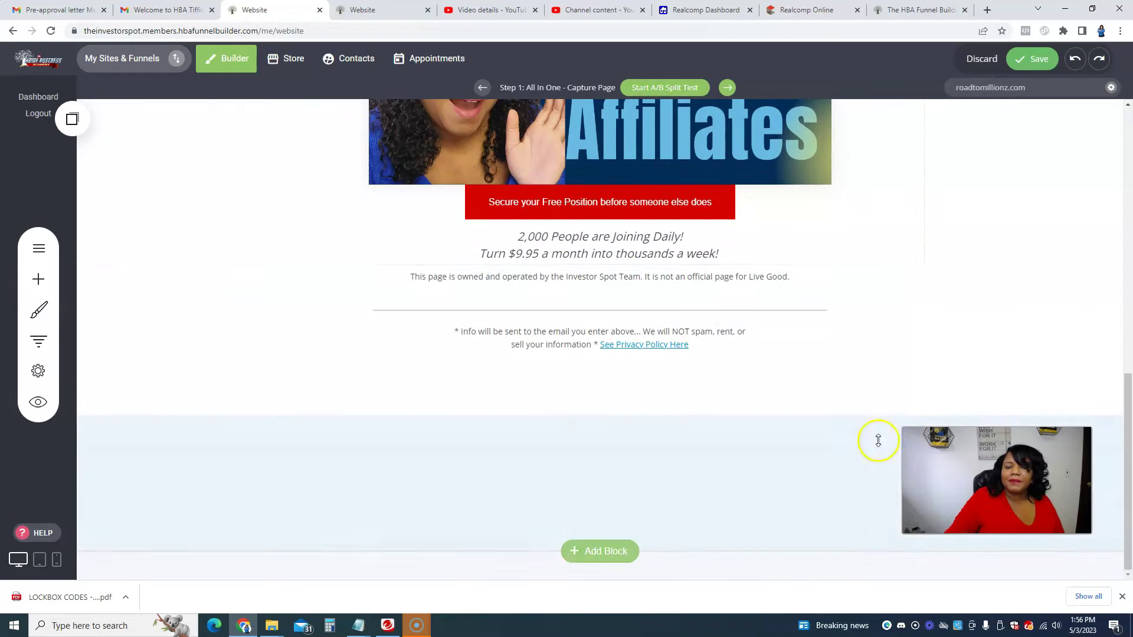
pyautogui.scroll(1, 1019, 405)
pyautogui.scroll(-1, 1011, 409)
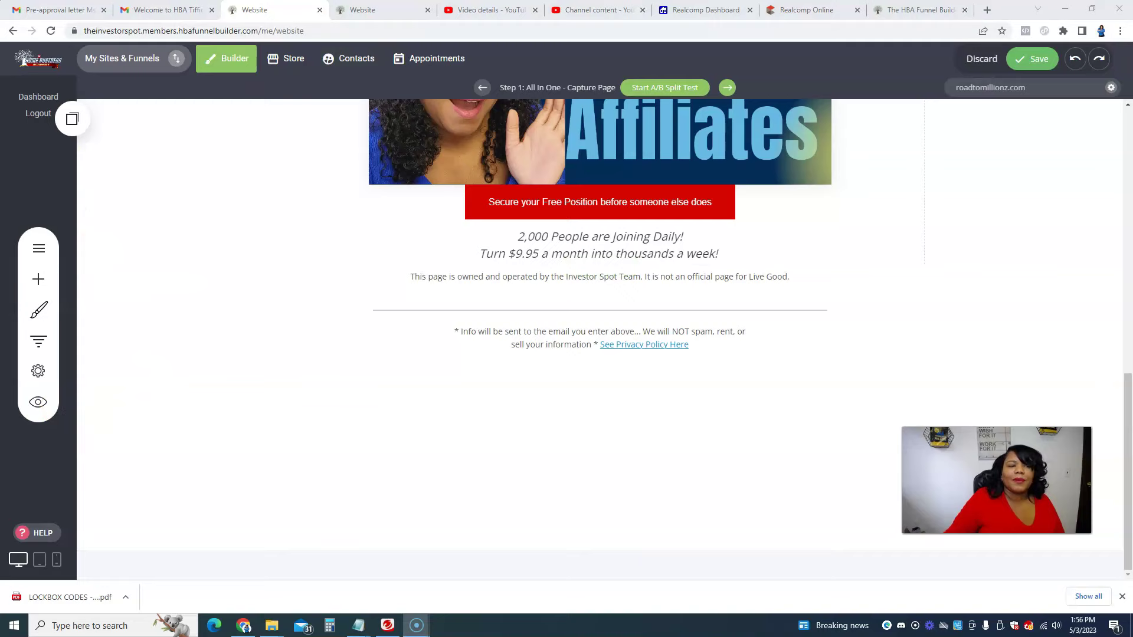
pyautogui.moveTo(1, 265)
pyautogui.mouseDown()
pyautogui.moveTo(45, 501)
pyautogui.moveTo(60, 201)
pyautogui.mouseUp()
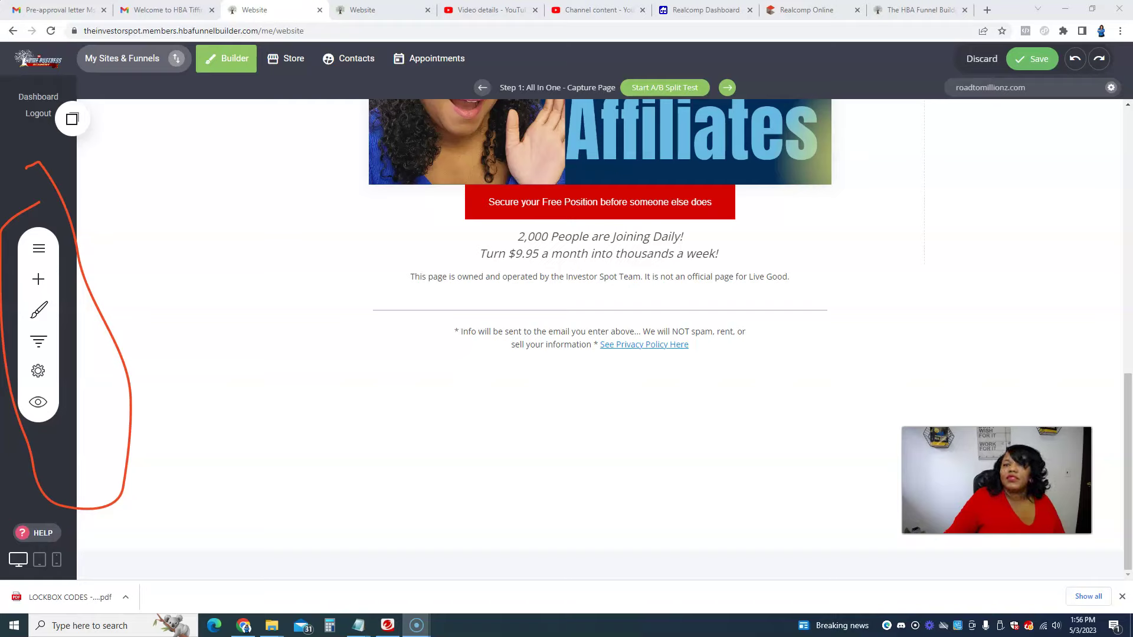
pyautogui.press('Escape')
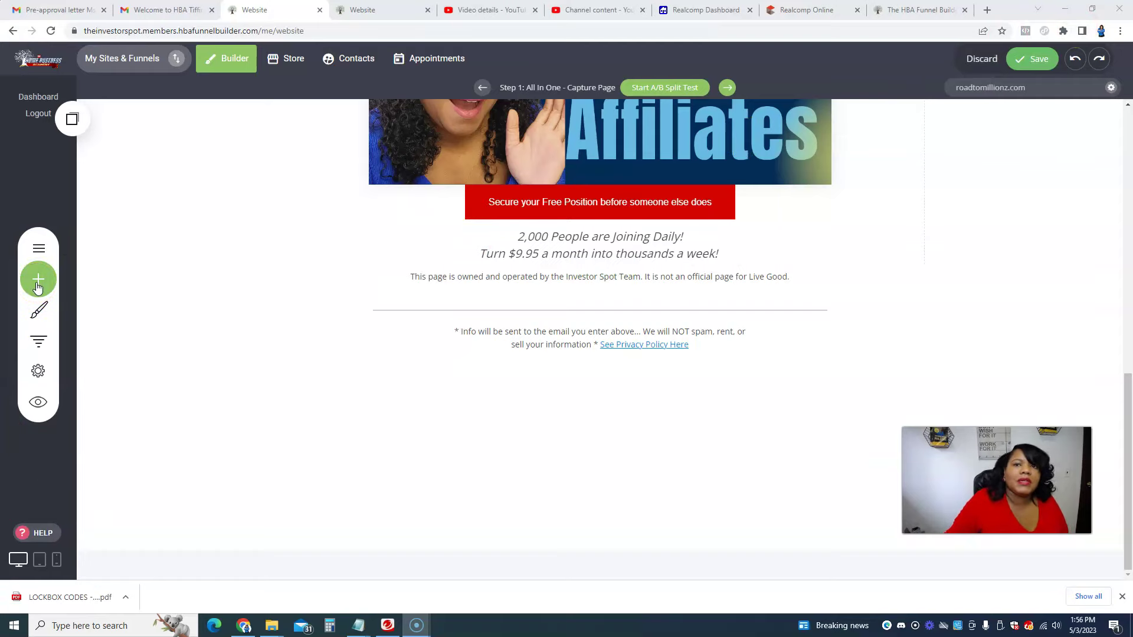
pyautogui.click(38, 254)
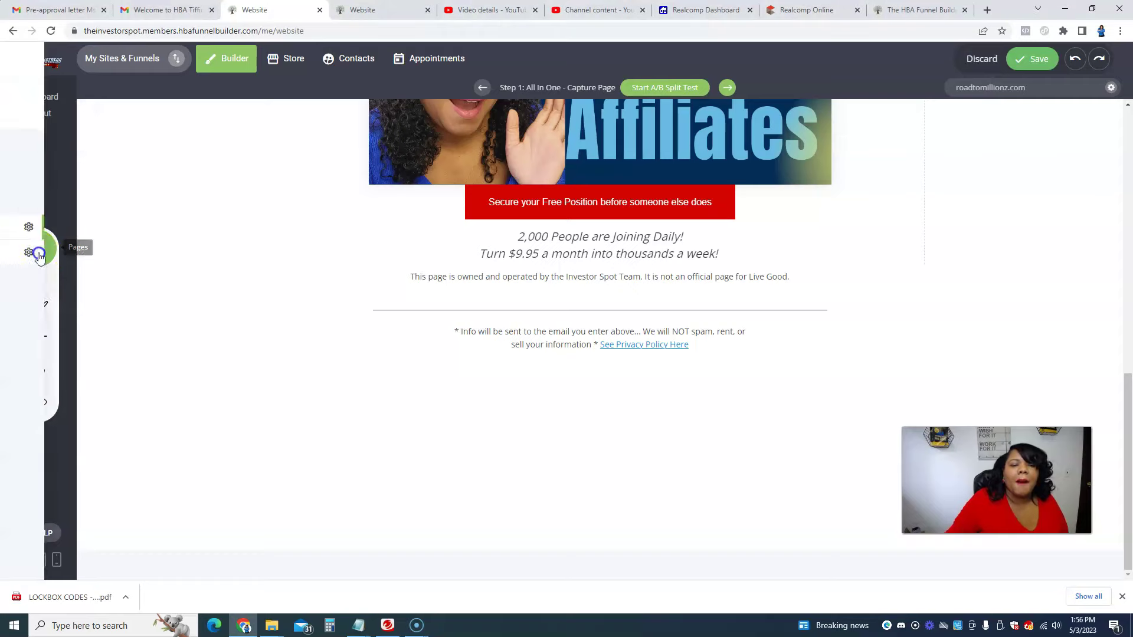
pyautogui.click(291, 273)
pyautogui.click(1107, 546)
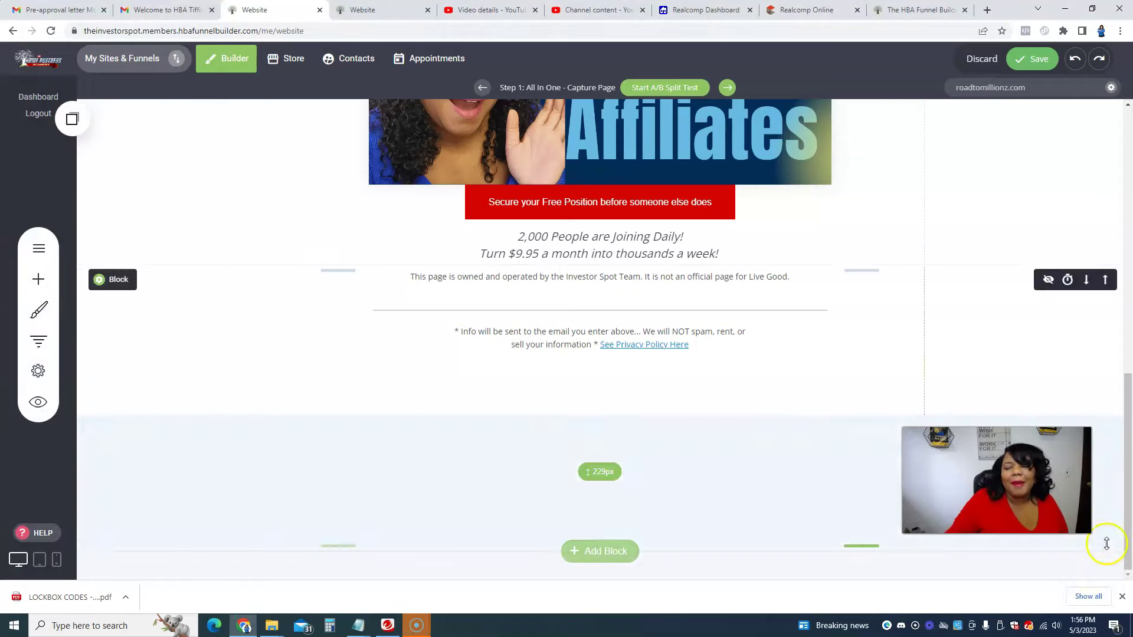
pyautogui.click(31, 277)
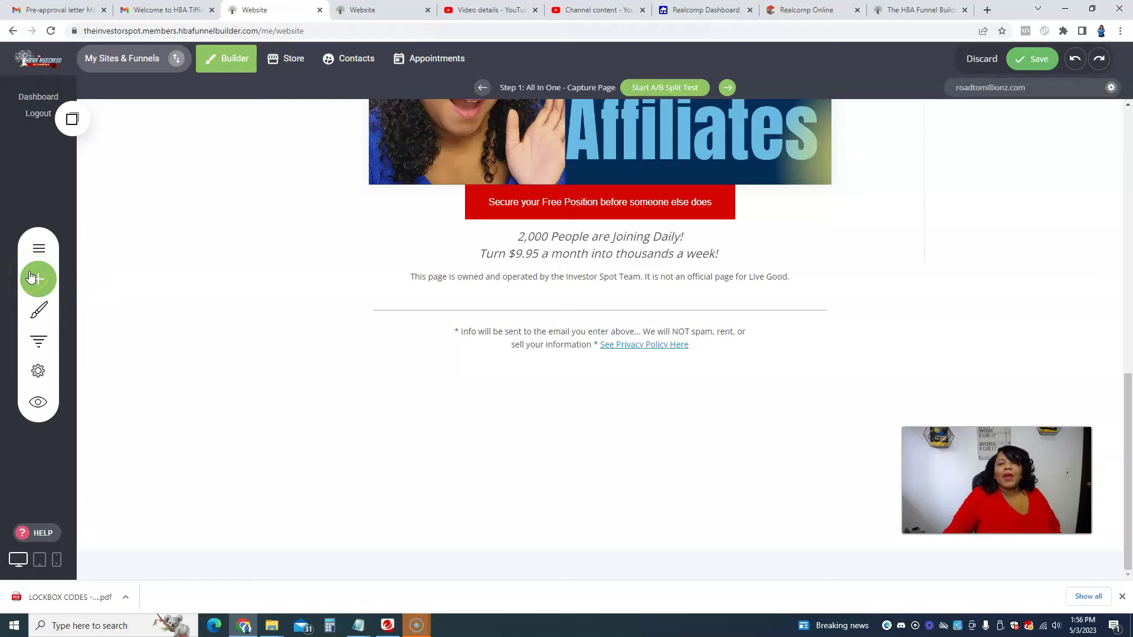
pyautogui.click(49, 284)
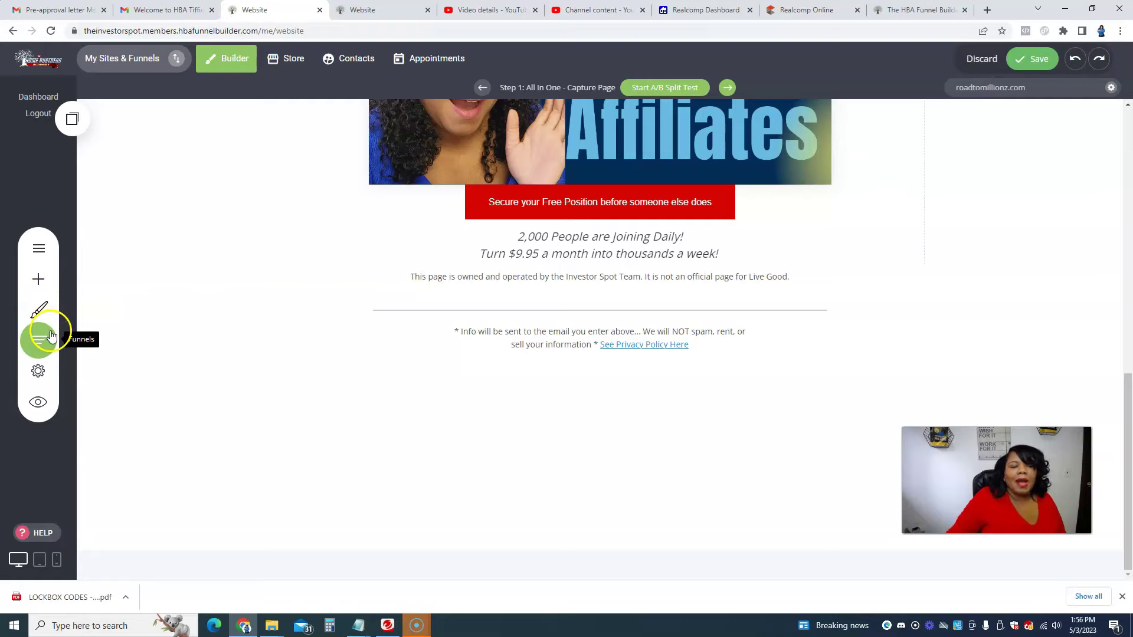
pyautogui.click(52, 335)
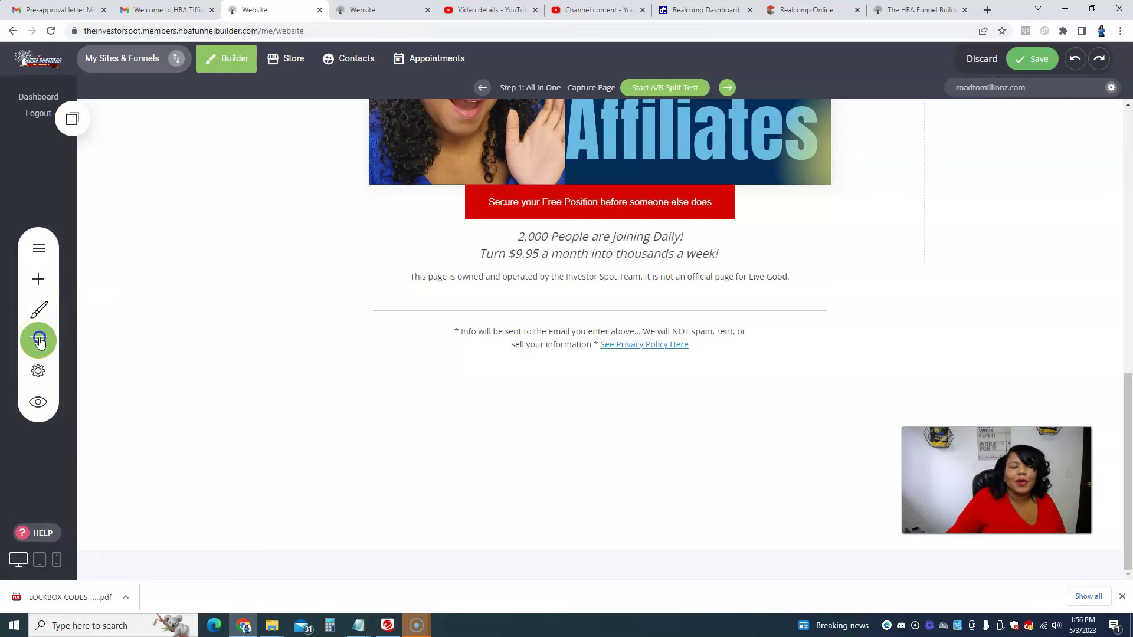
pyautogui.click(329, 329)
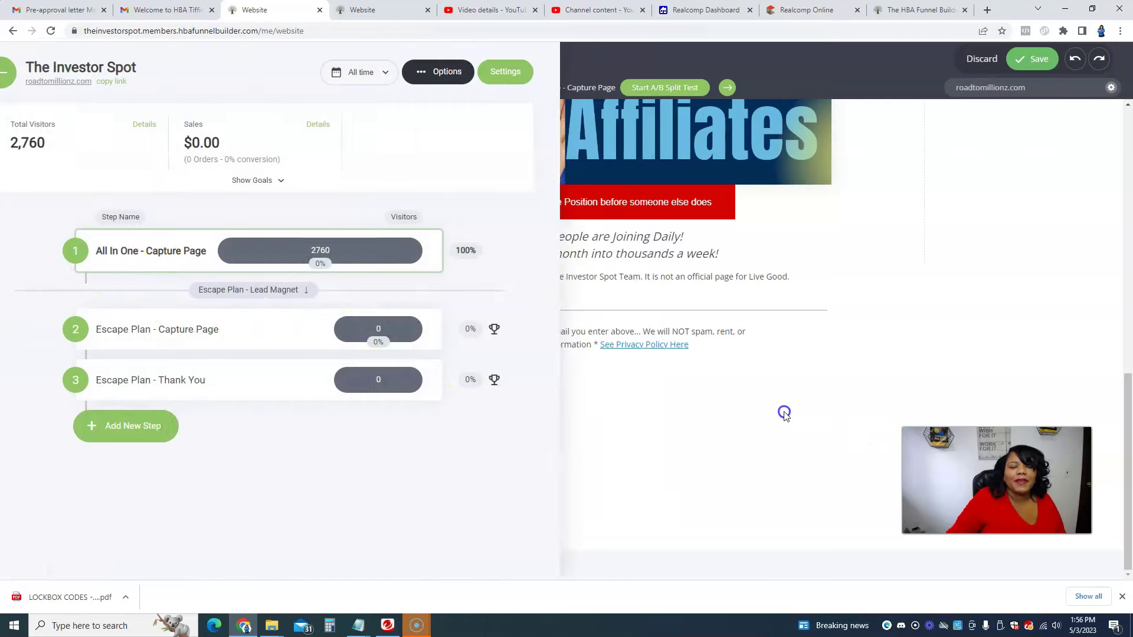
pyautogui.scroll(10, 784, 407)
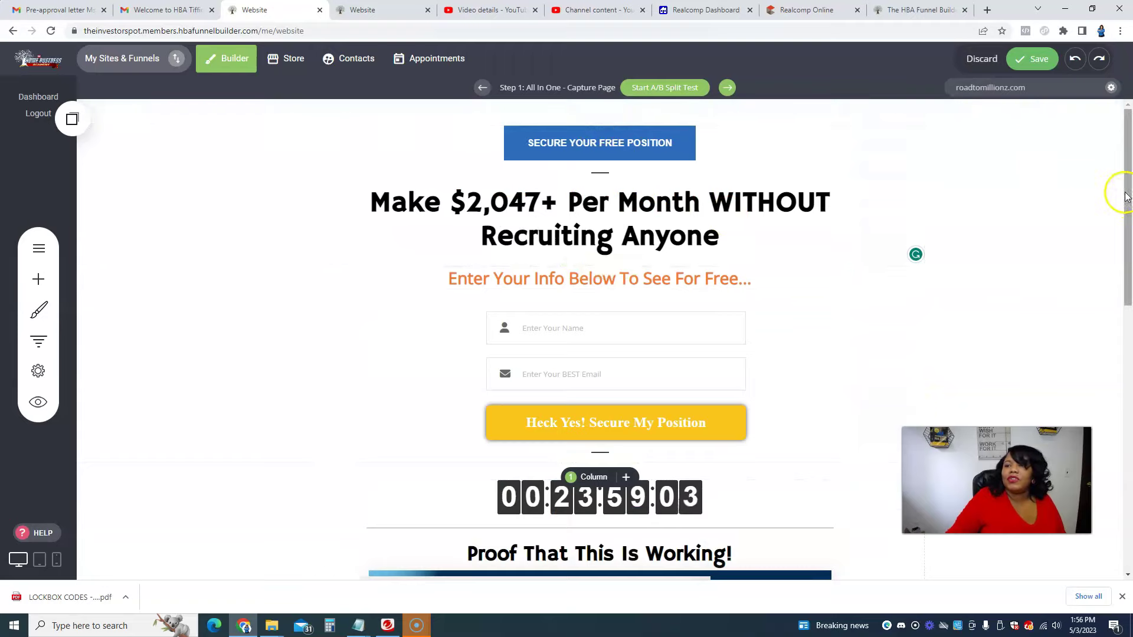
# Step: Save the page changes, then open the opt-in form's settings
pyautogui.moveTo(1127, 169); pyautogui.dragTo(1128, 32)
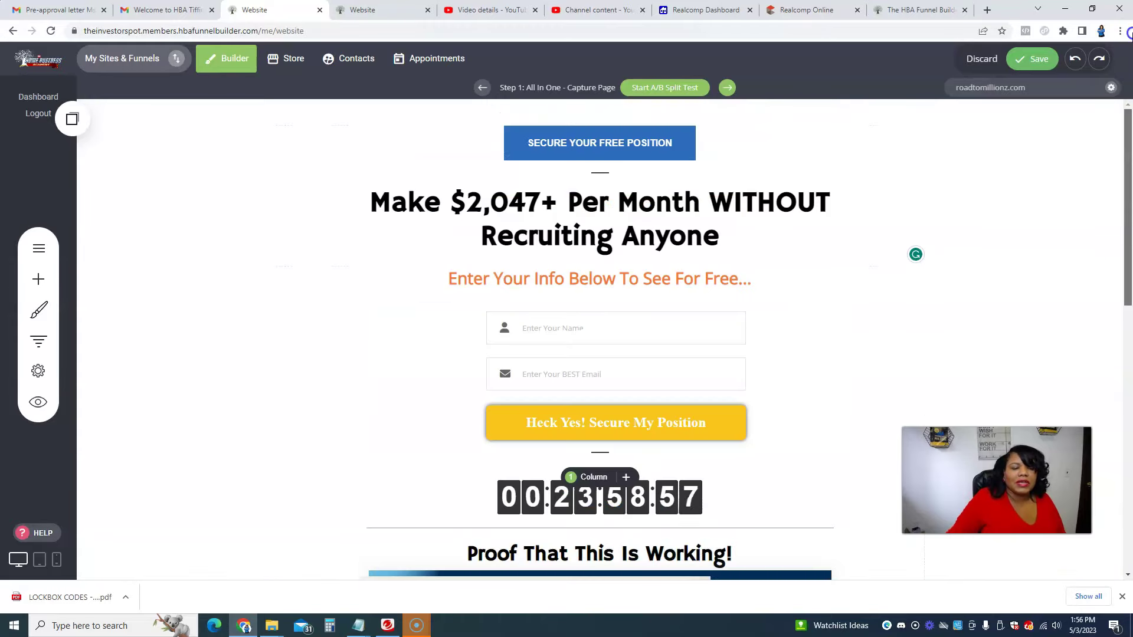
pyautogui.click(1037, 59)
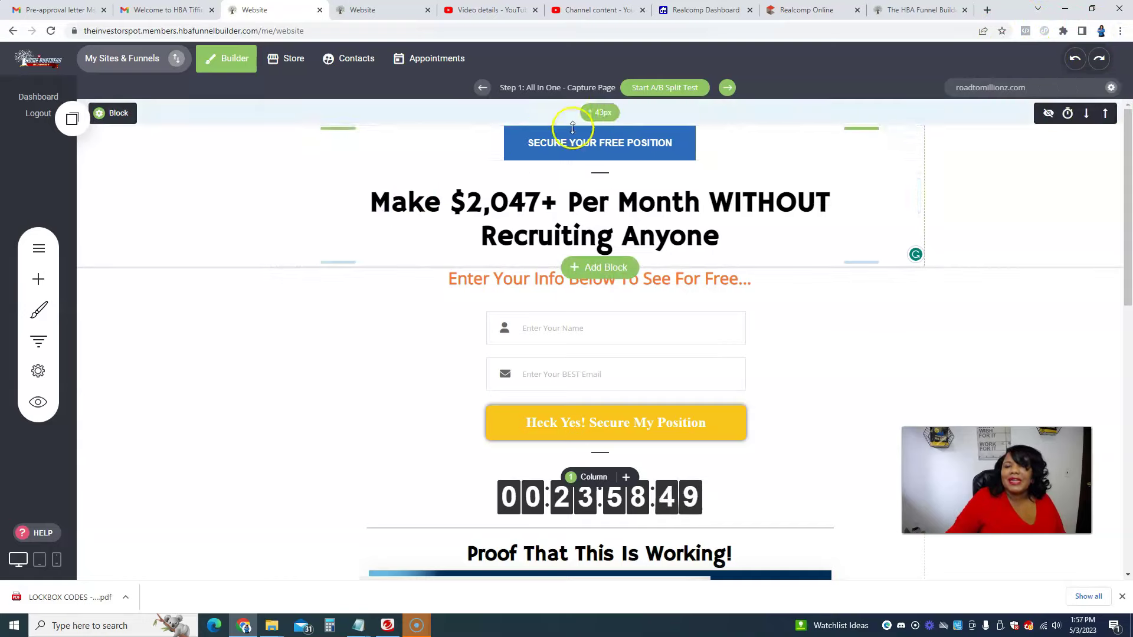
pyautogui.scroll(-3, 847, 308)
pyautogui.click(622, 246)
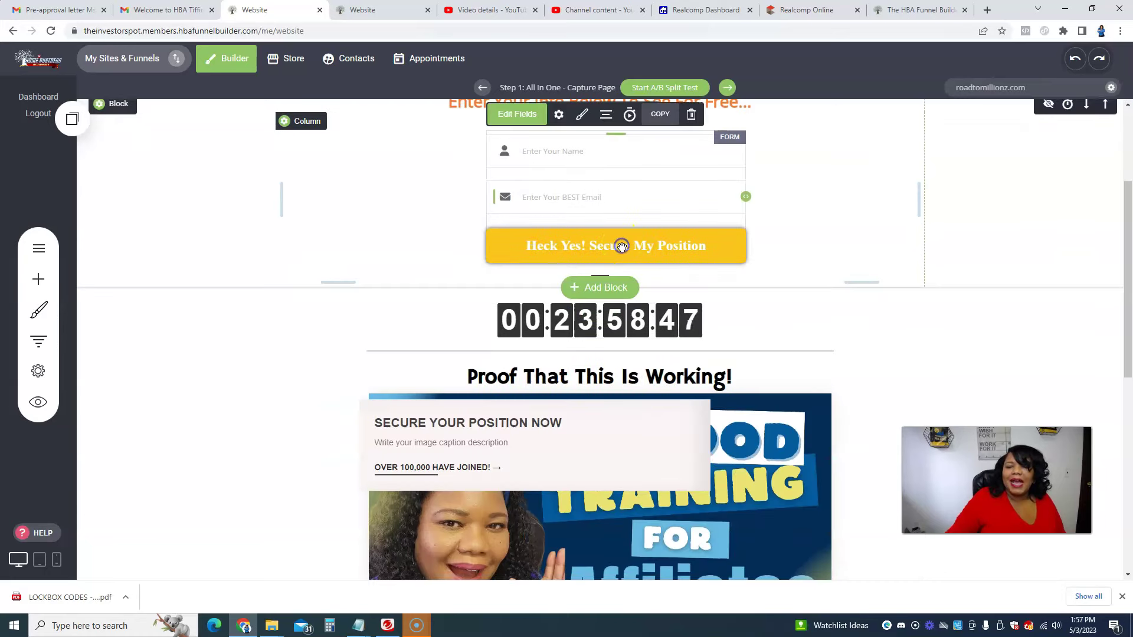
pyautogui.click(559, 114)
# Step: Replace the thank-you page URL ending with the new affiliate's username and confirm with SELECT
pyautogui.scroll(-1, 828, 278)
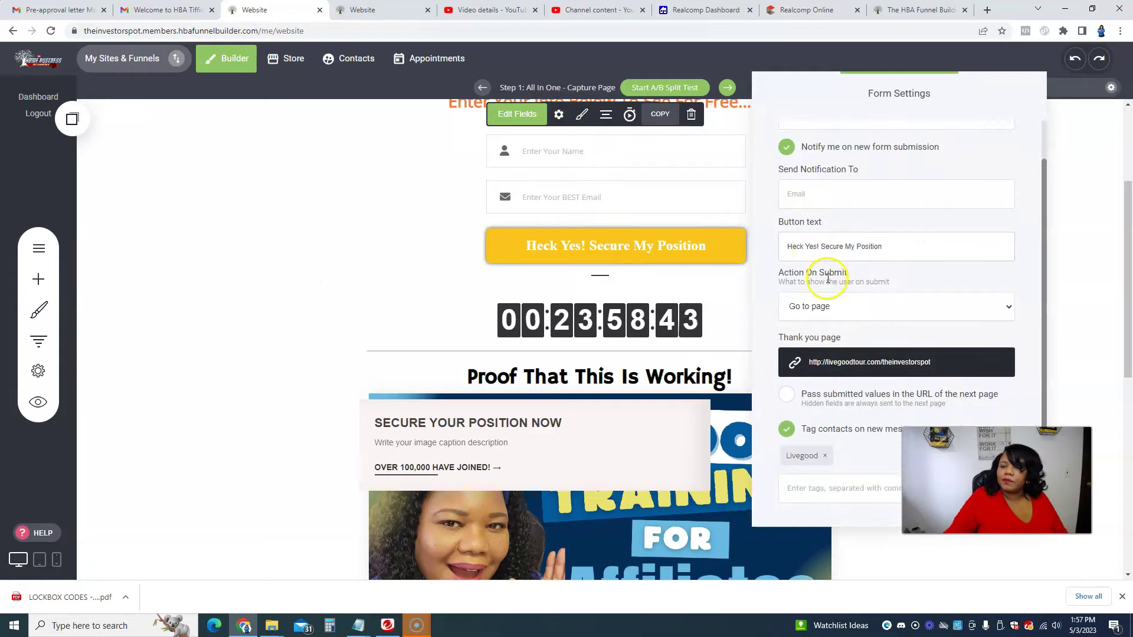
pyautogui.click(868, 362)
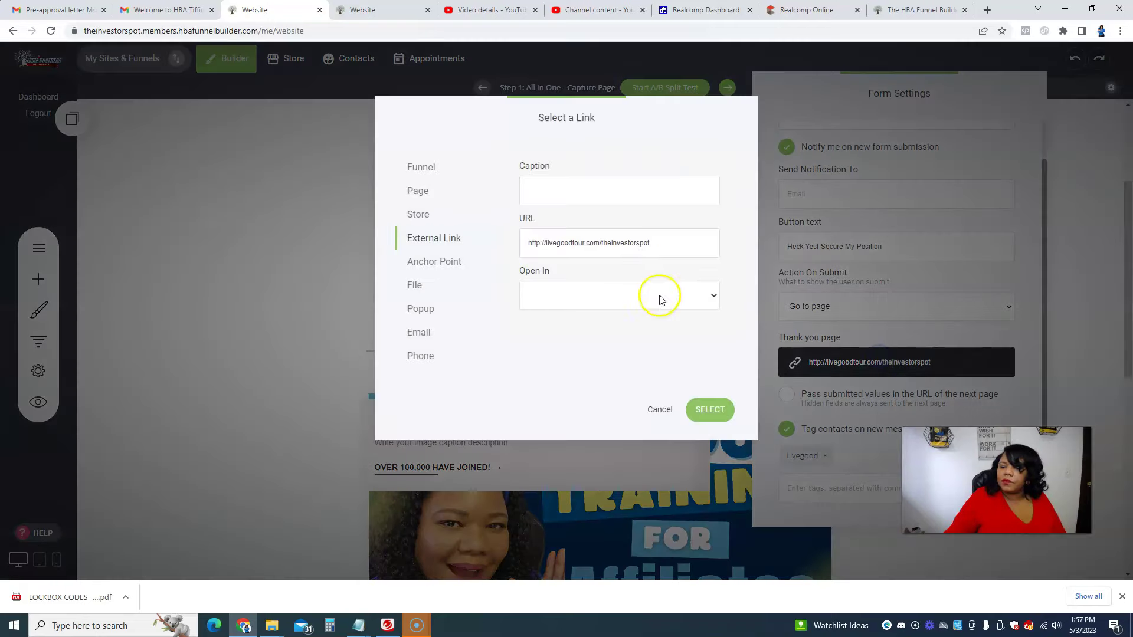
pyautogui.moveTo(664, 244); pyautogui.dragTo(595, 248)
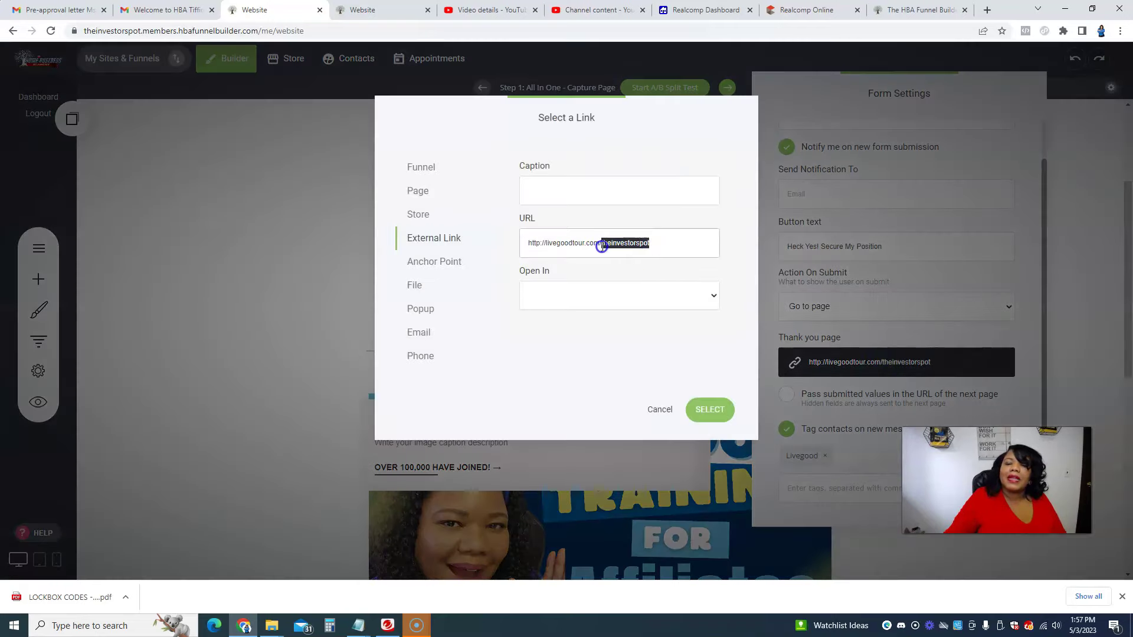
pyautogui.write('catina')
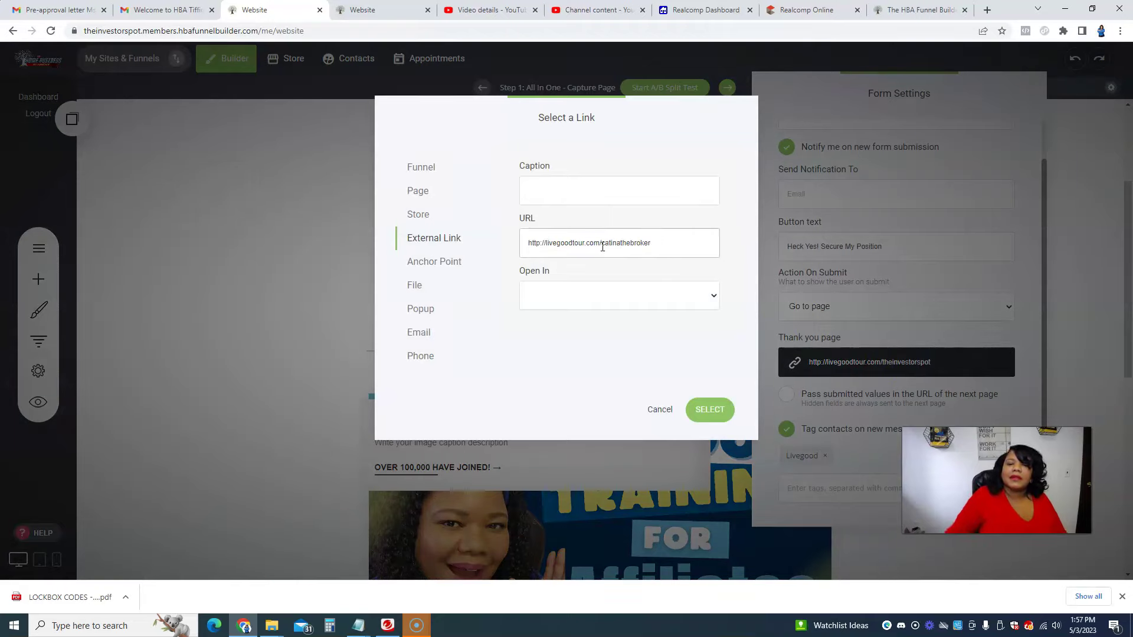
pyautogui.click(578, 297)
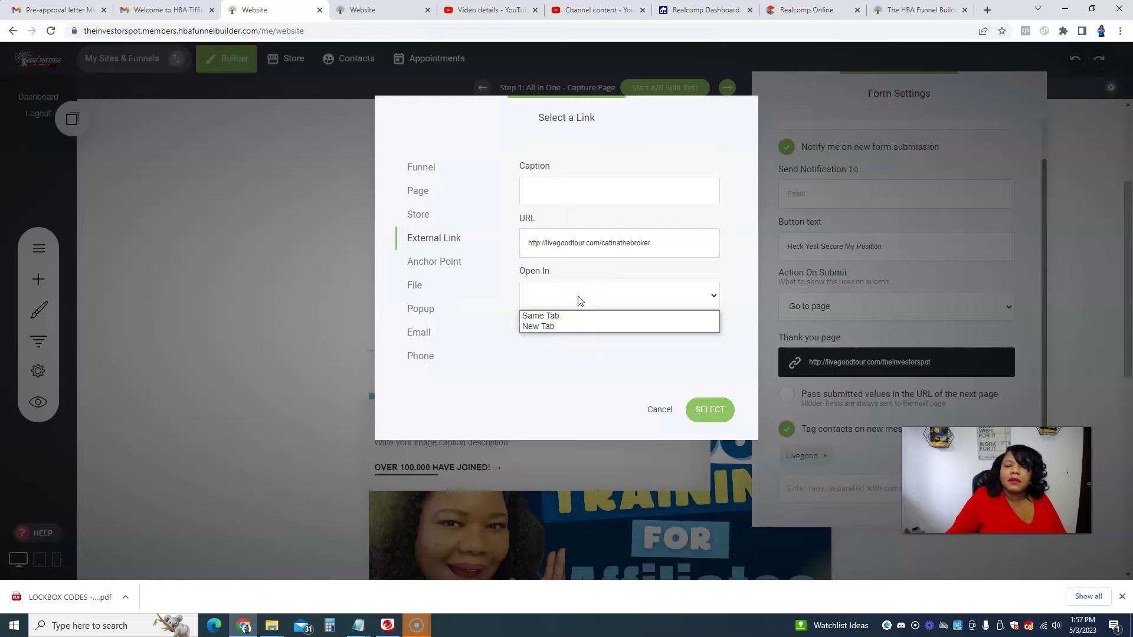
pyautogui.click(576, 297)
pyautogui.click(561, 298)
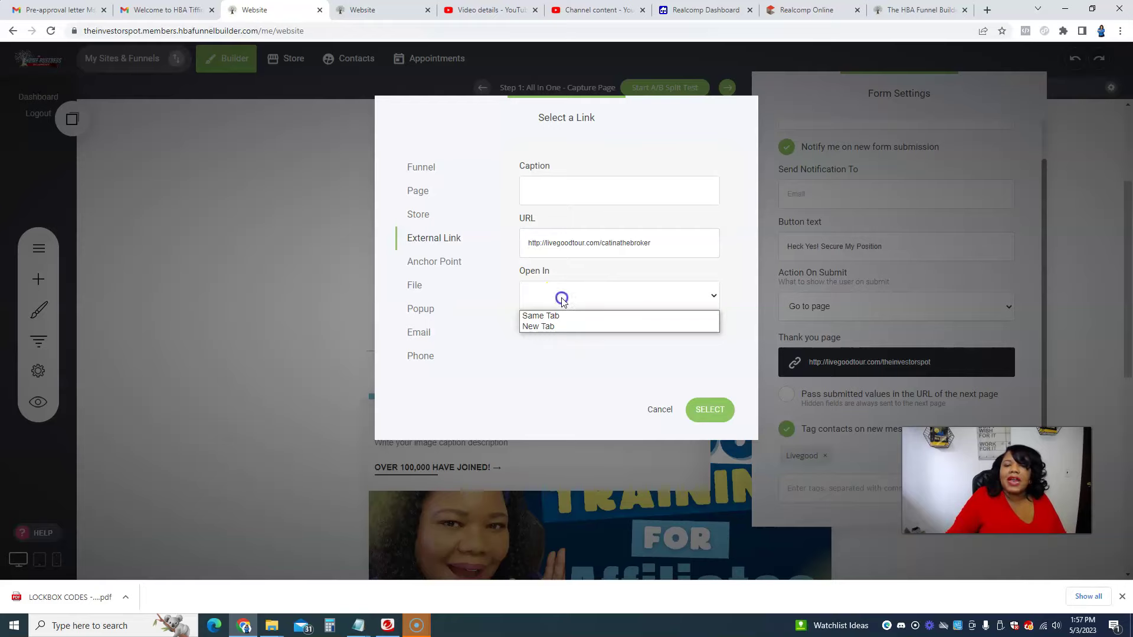
pyautogui.click(562, 299)
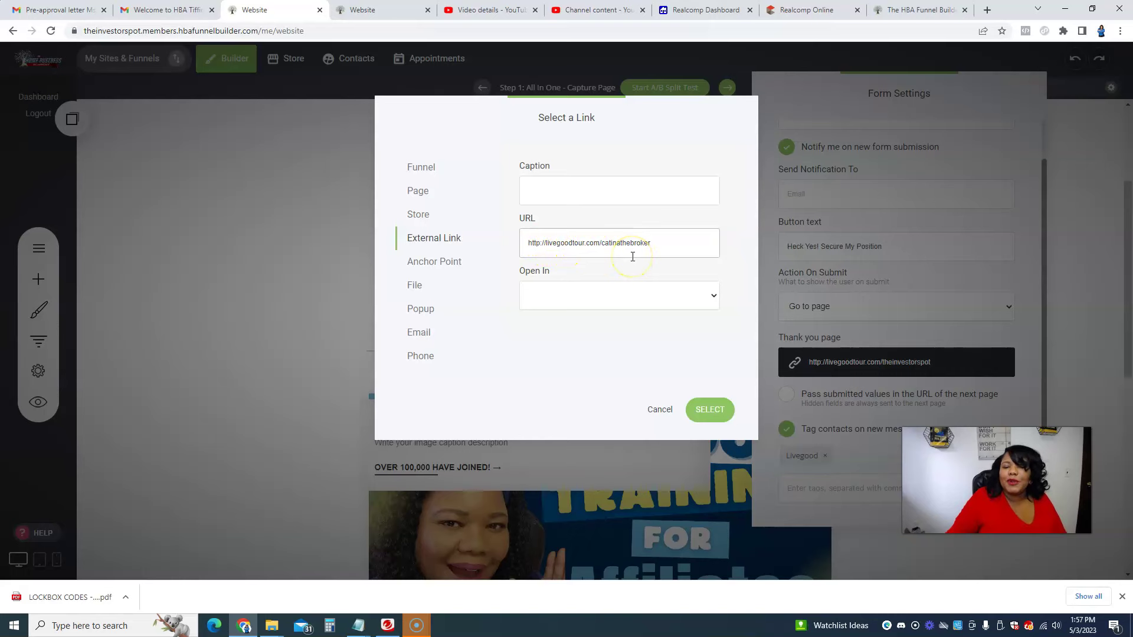
pyautogui.click(721, 412)
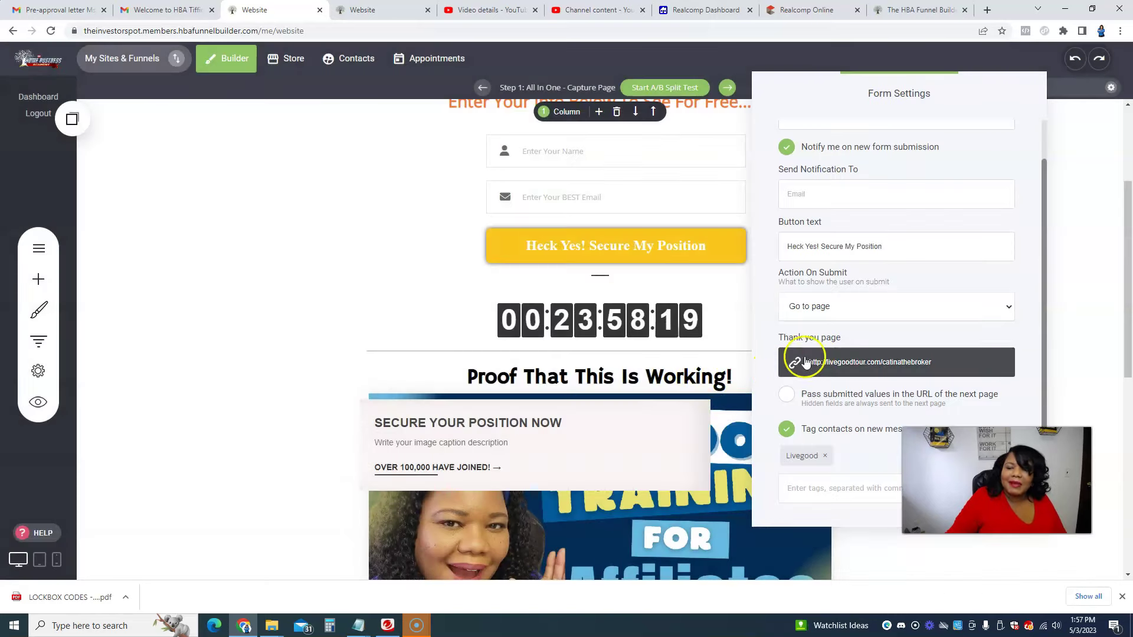
# Step: Close Form Settings and point the red sign-up button's link to the new livegoodtour.com affiliate URL
pyautogui.click(1074, 337)
pyautogui.moveTo(1126, 312); pyautogui.dragTo(1125, 403)
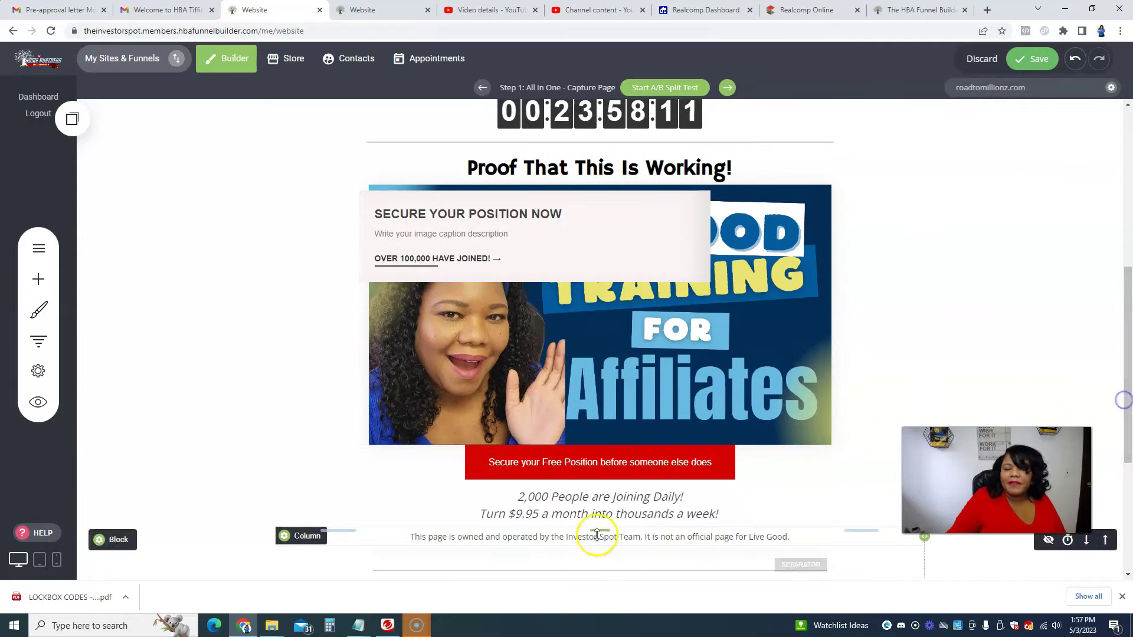
pyautogui.click(605, 474)
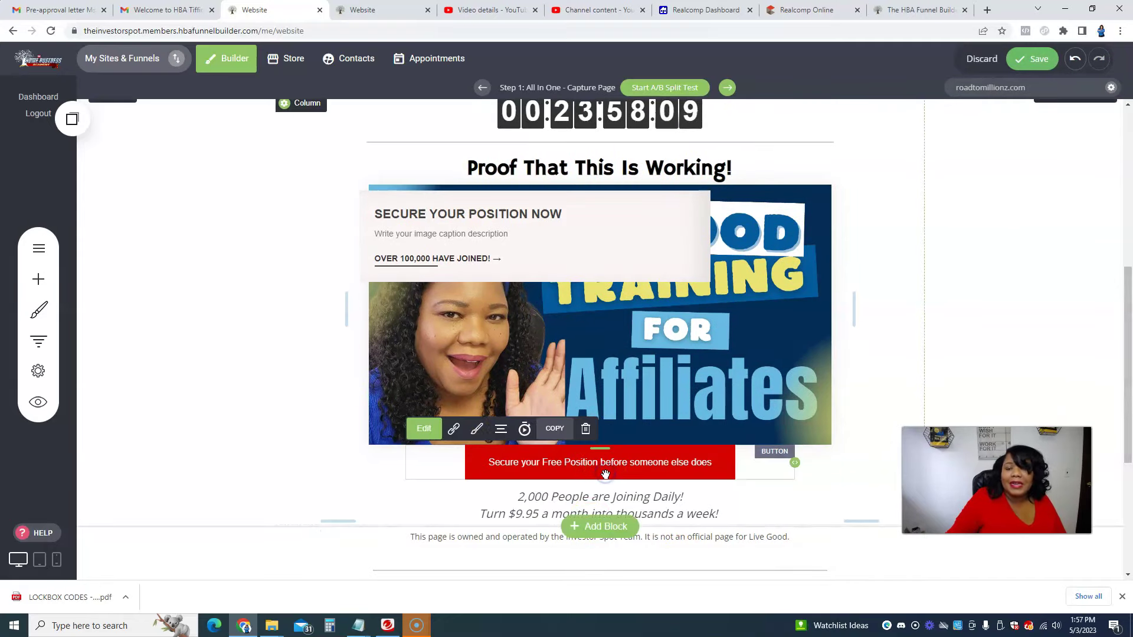
pyautogui.click(454, 430)
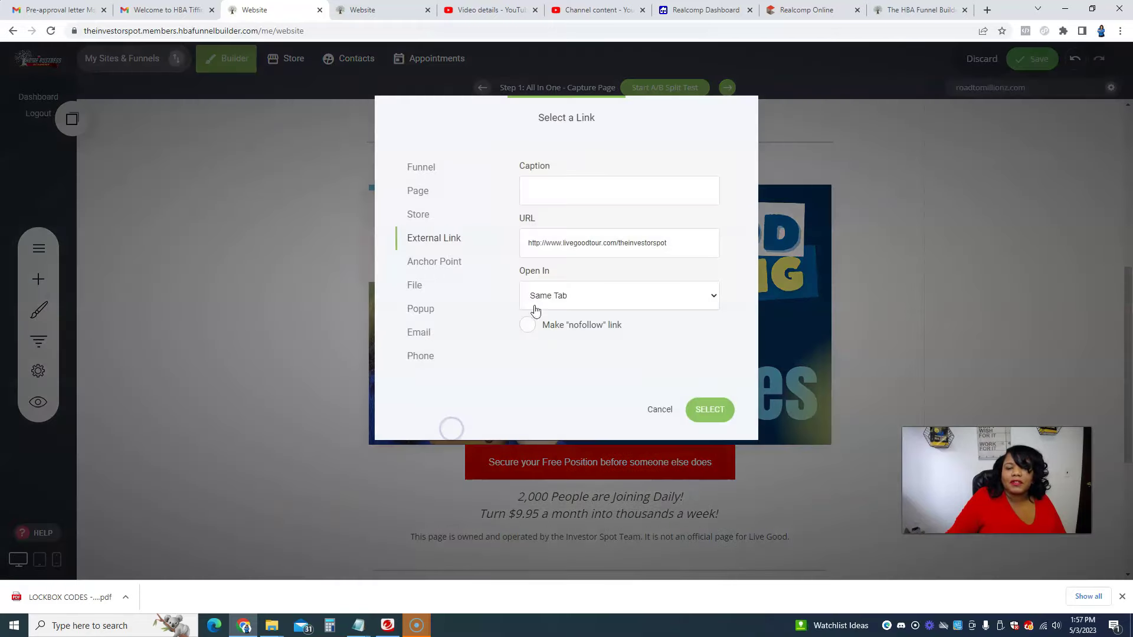
pyautogui.click(664, 243)
pyautogui.moveTo(672, 244); pyautogui.dragTo(611, 243)
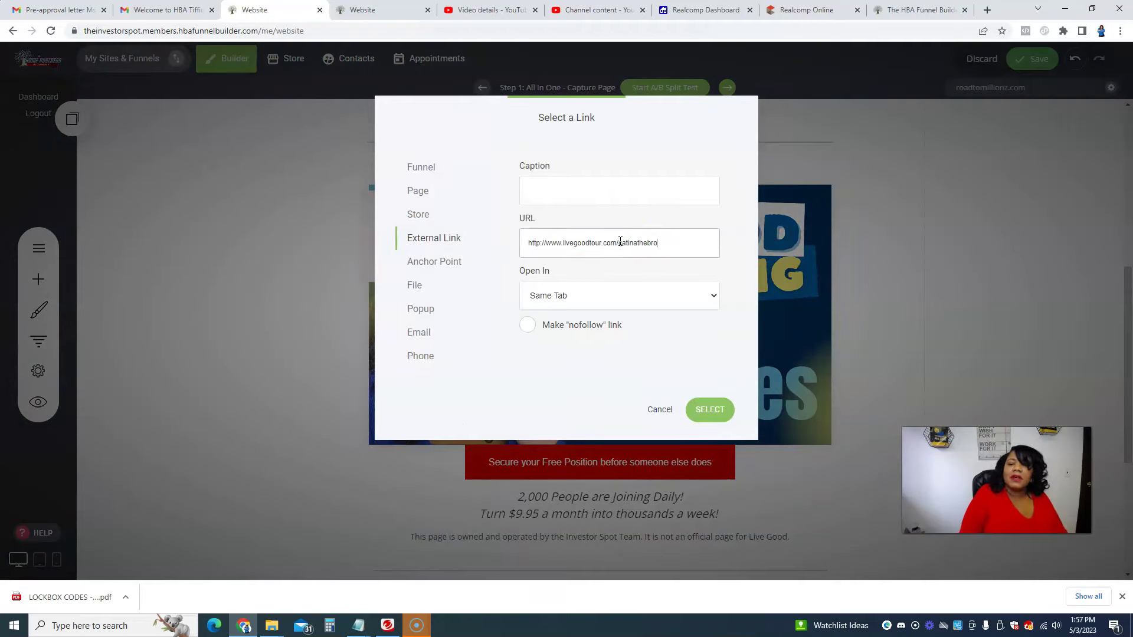
pyautogui.click(648, 311)
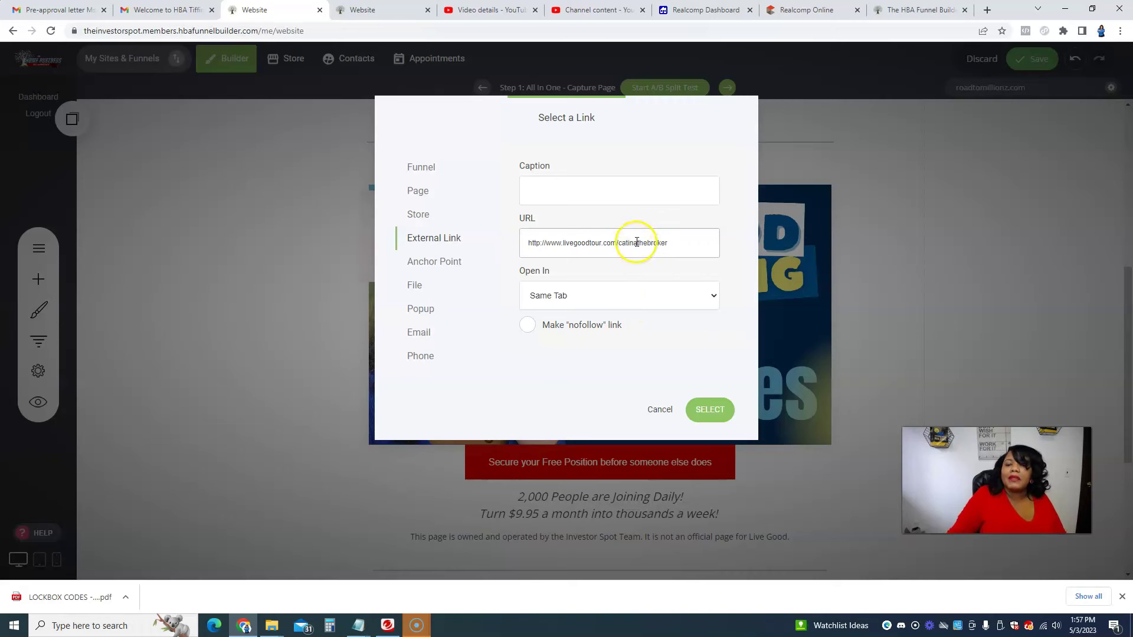
pyautogui.click(704, 411)
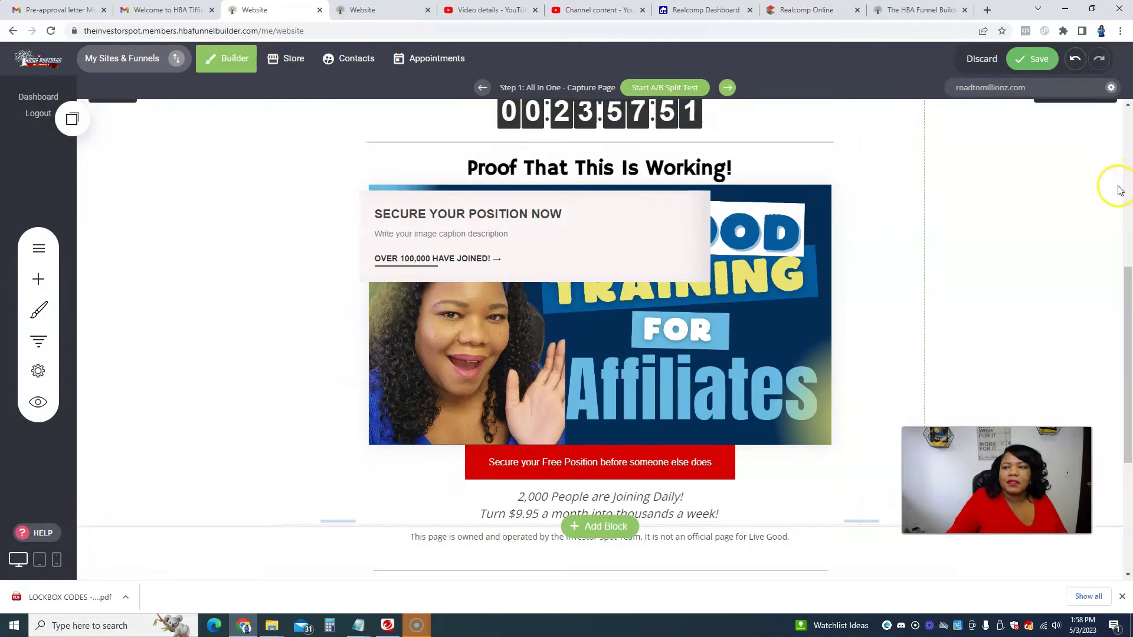
pyautogui.moveTo(1127, 342); pyautogui.dragTo(1128, 190)
# Step: Save the page with the updated button link
pyautogui.click(1032, 58)
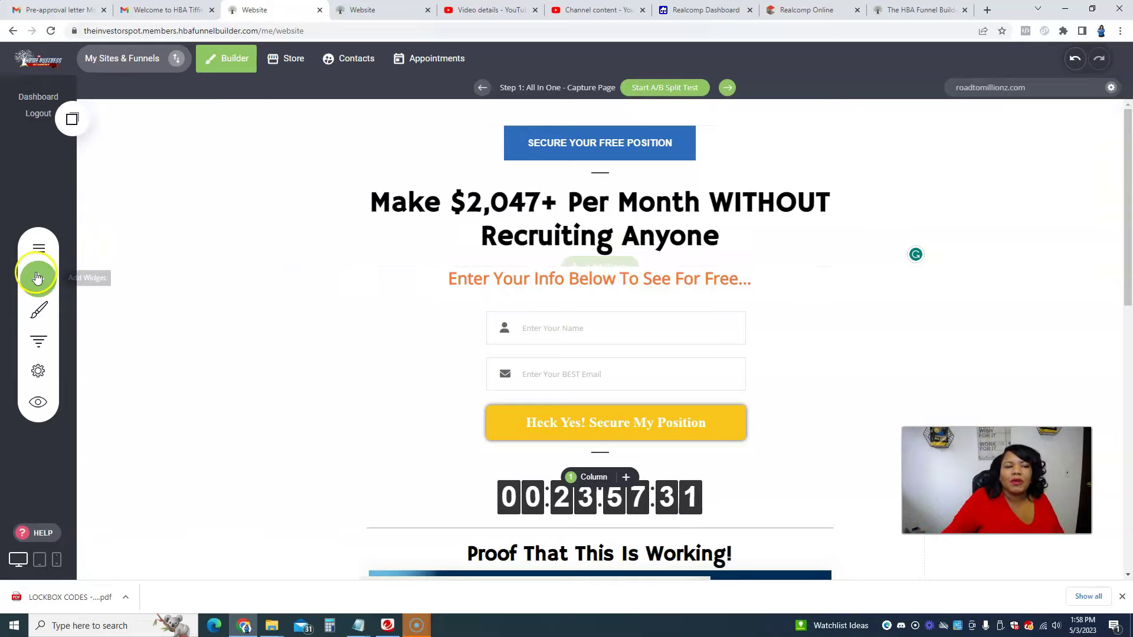
pyautogui.click(41, 251)
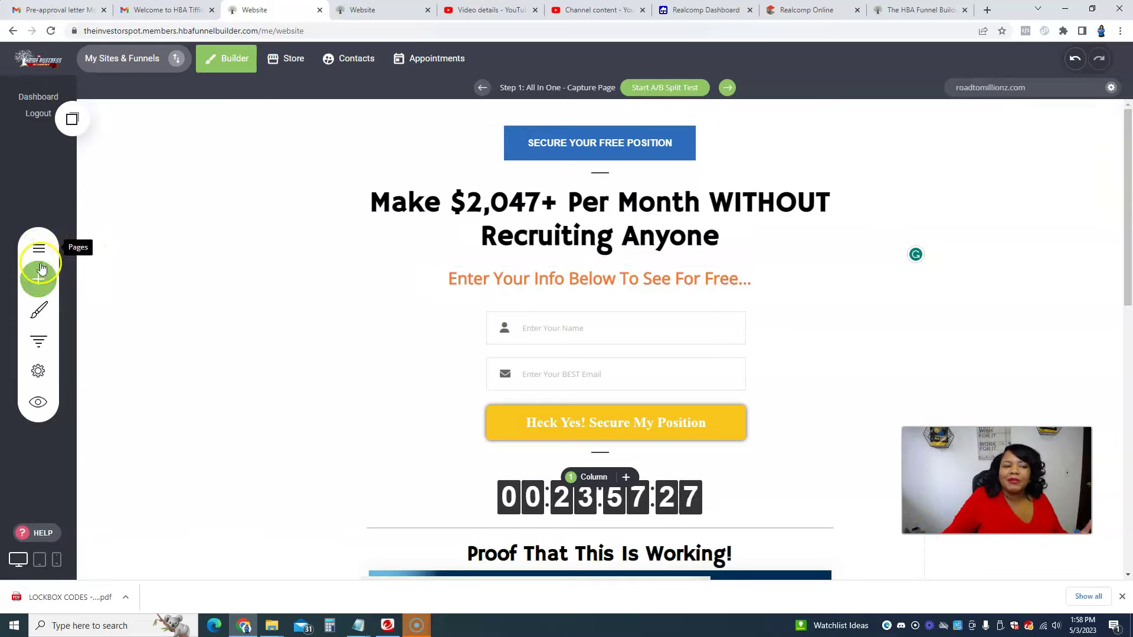
pyautogui.click(34, 273)
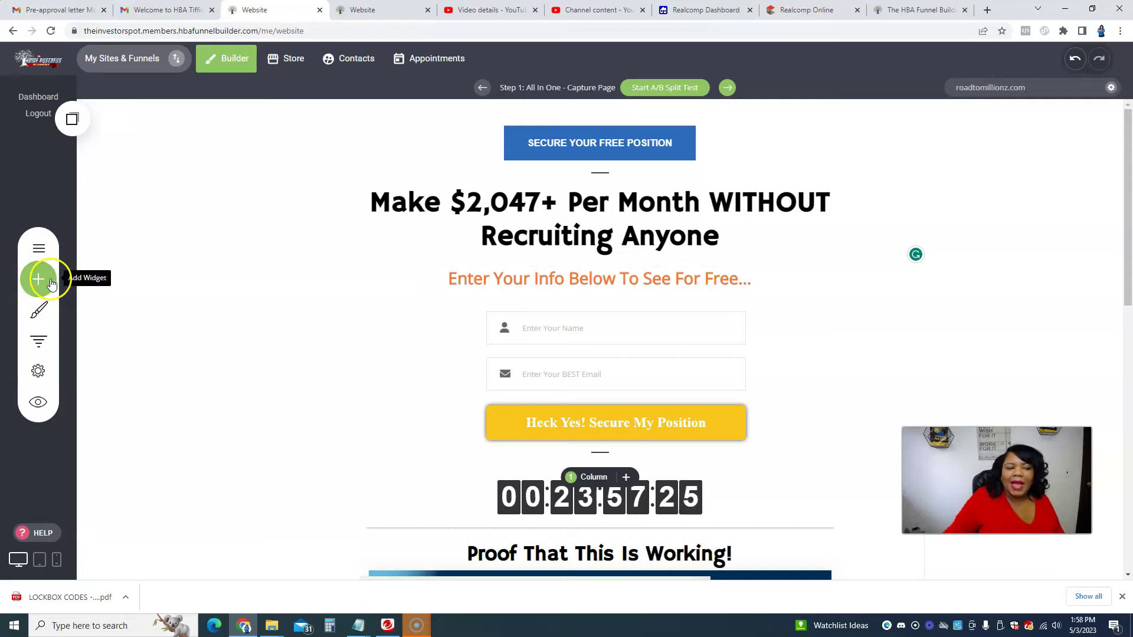
# Step: Browse the widget library, trying to drop Slider and Map widgets onto the page
pyautogui.click(35, 278)
pyautogui.moveTo(49, 278); pyautogui.dragTo(219, 245)
pyautogui.click(39, 279)
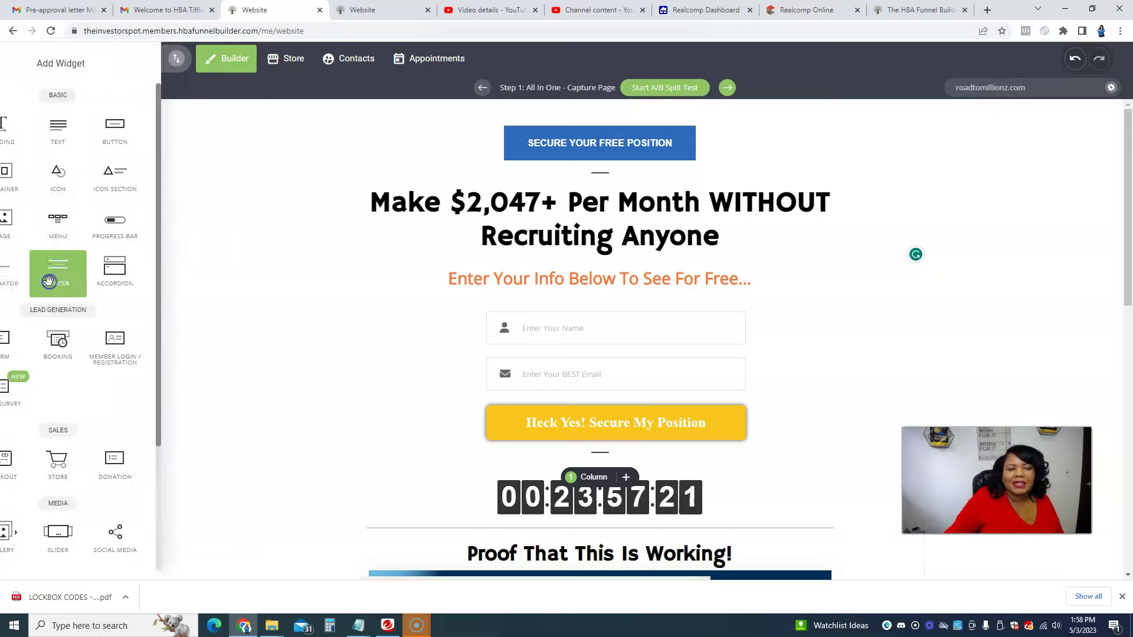
pyautogui.scroll(-3, 85, 272)
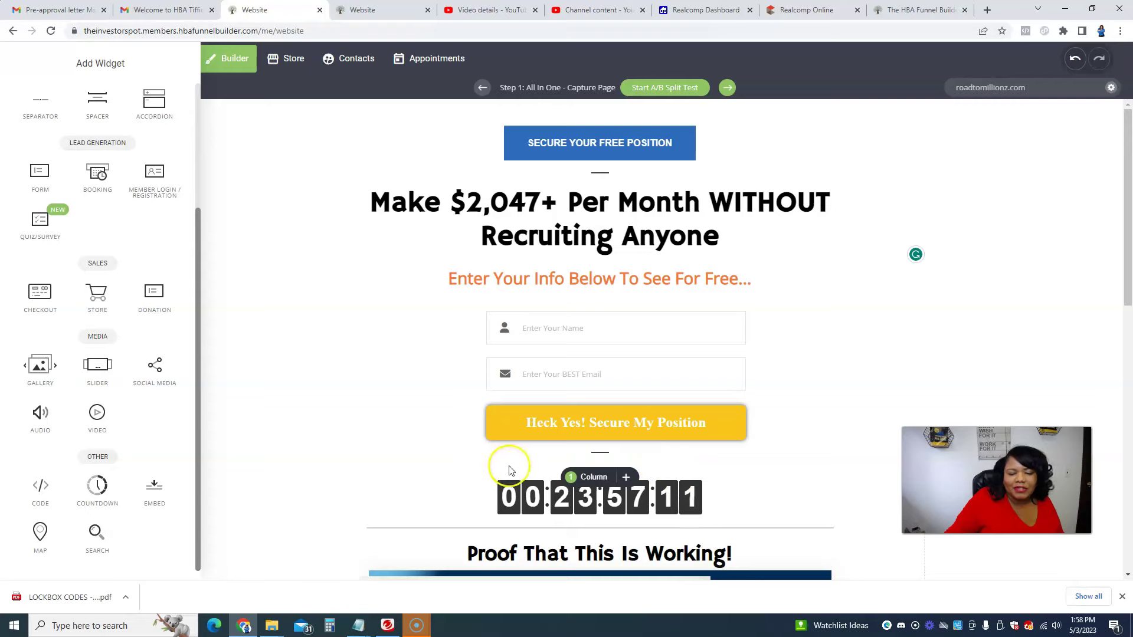
pyautogui.moveTo(644, 458)
pyautogui.mouseDown()
pyautogui.moveTo(440, 487)
pyautogui.moveTo(628, 506)
pyautogui.moveTo(622, 440)
pyautogui.mouseUp()
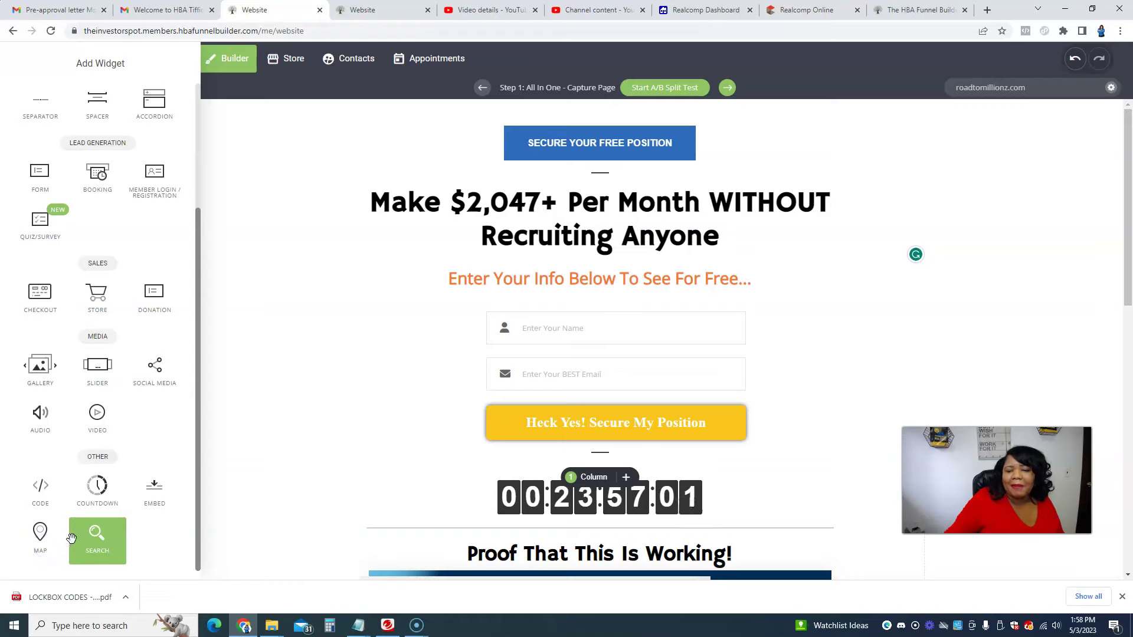
pyautogui.moveTo(50, 546); pyautogui.dragTo(1120, 246)
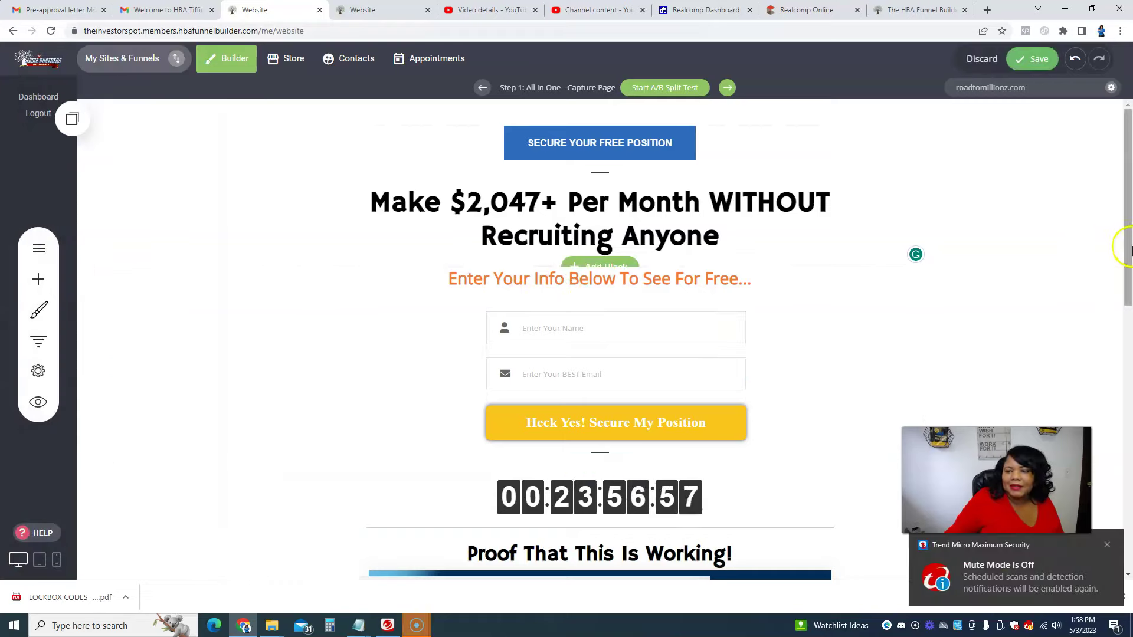
# Step: At the page footer, dismiss the Trend Micro popup and pick the Form widget from the widget library
pyautogui.scroll(-11, 1105, 455)
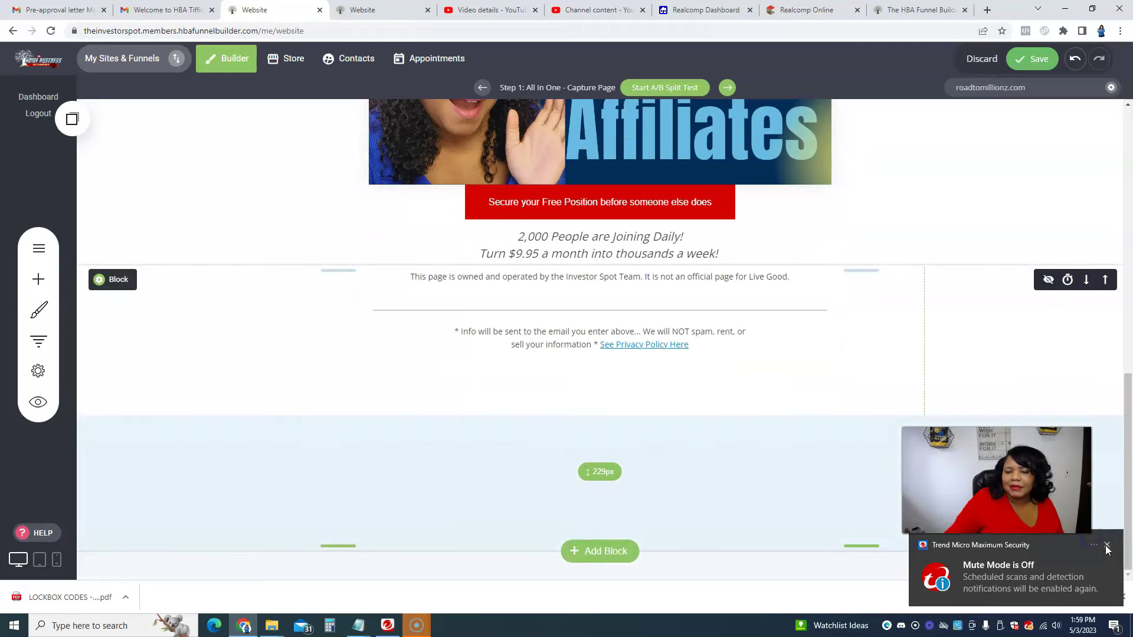
pyautogui.click(1106, 545)
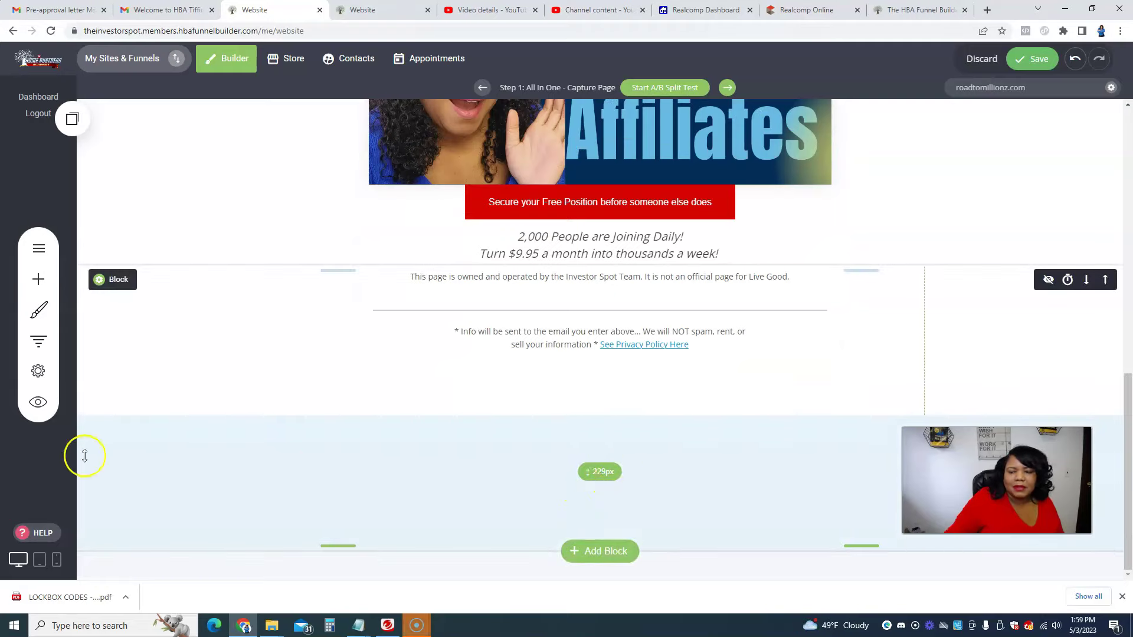
pyautogui.click(38, 283)
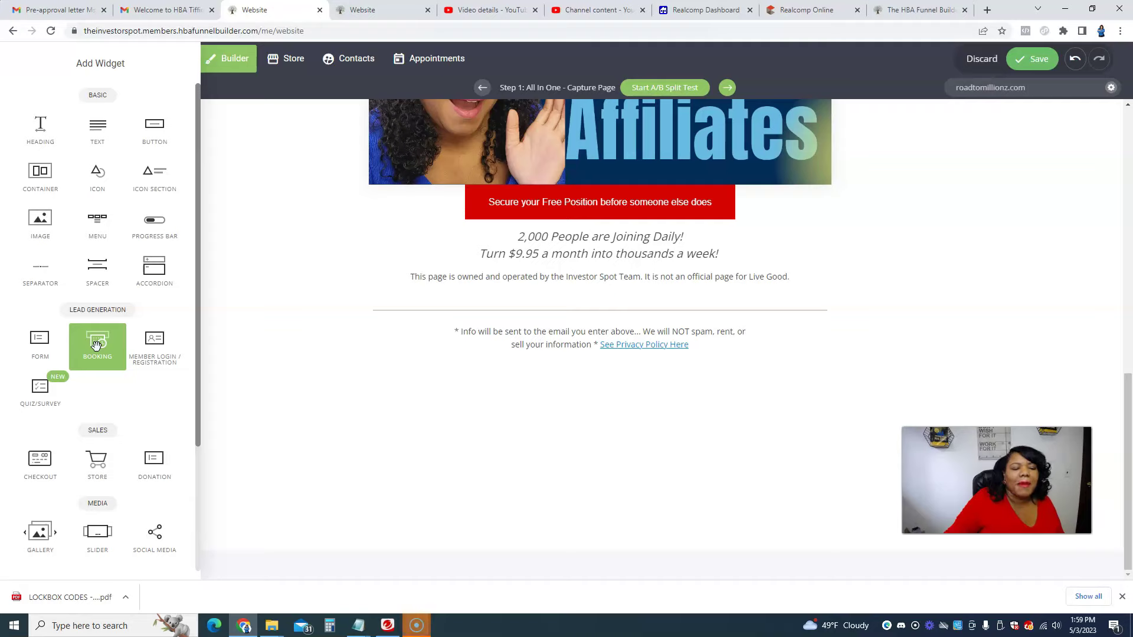
pyautogui.moveTo(98, 344); pyautogui.dragTo(98, 339)
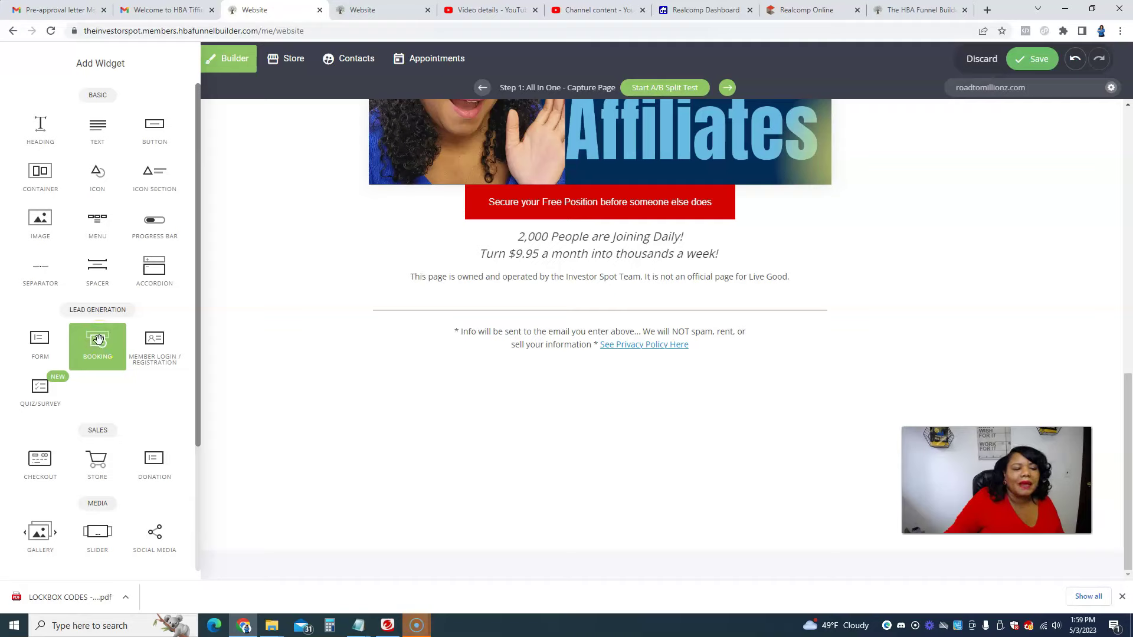
pyautogui.click(56, 351)
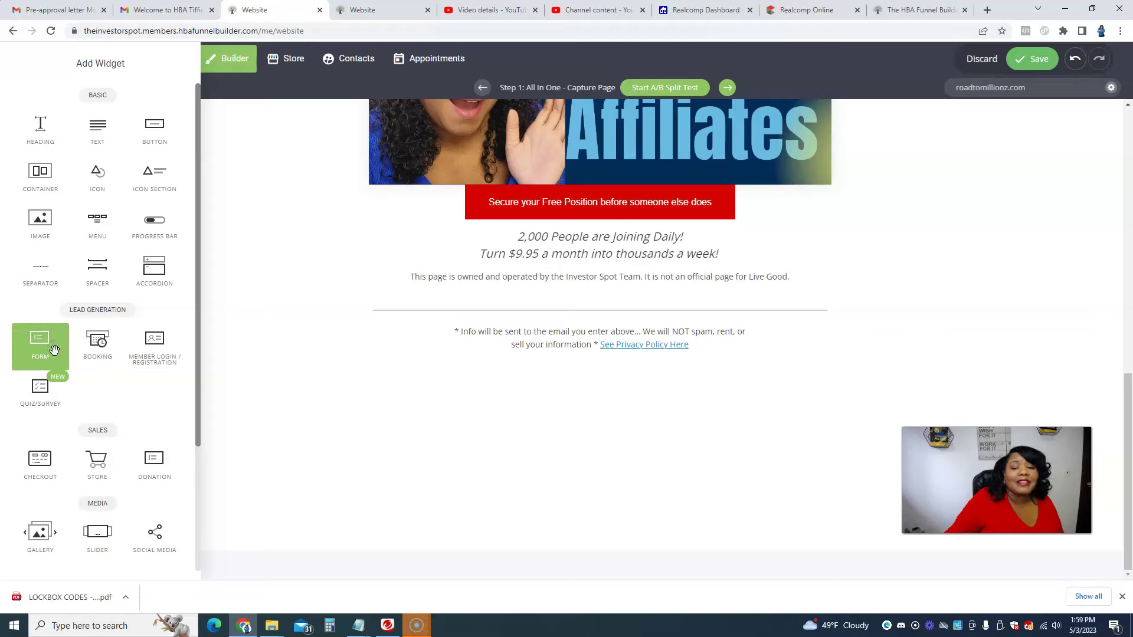
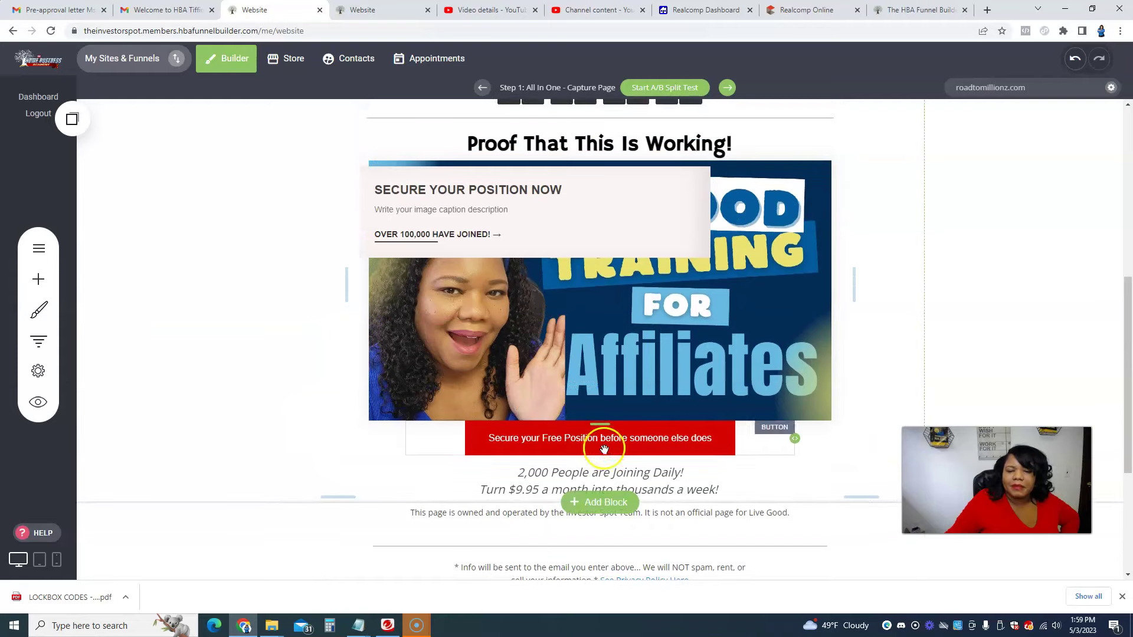
# Step: Insert the middle Opt-In / Contact template, with an email field, below the proof section
pyautogui.click(603, 501)
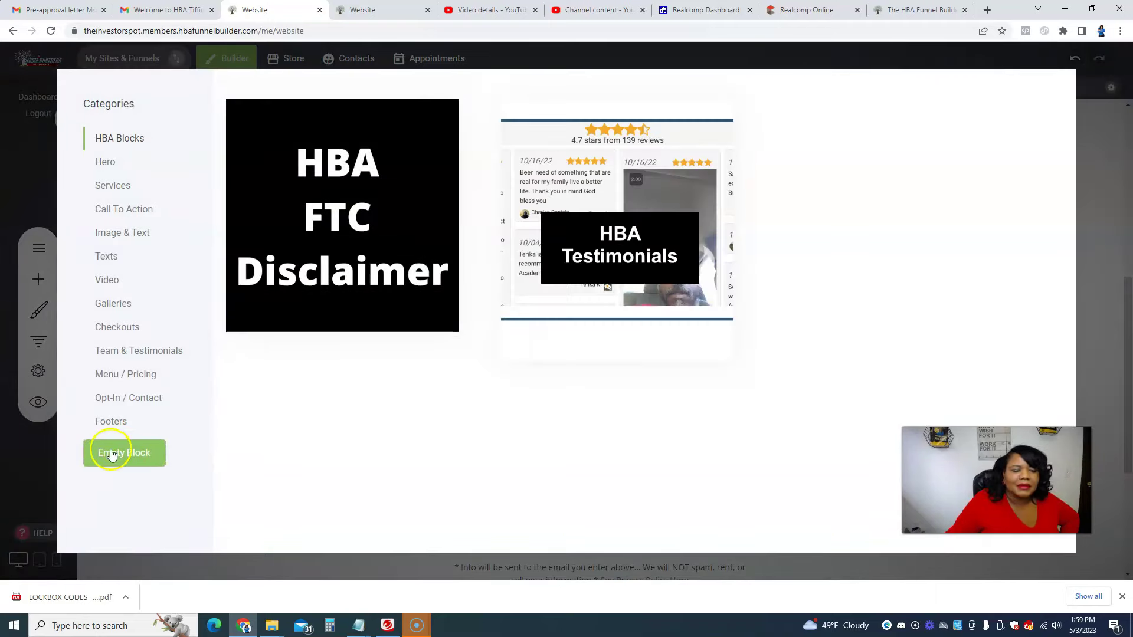
pyautogui.moveTo(111, 453); pyautogui.dragTo(376, 493)
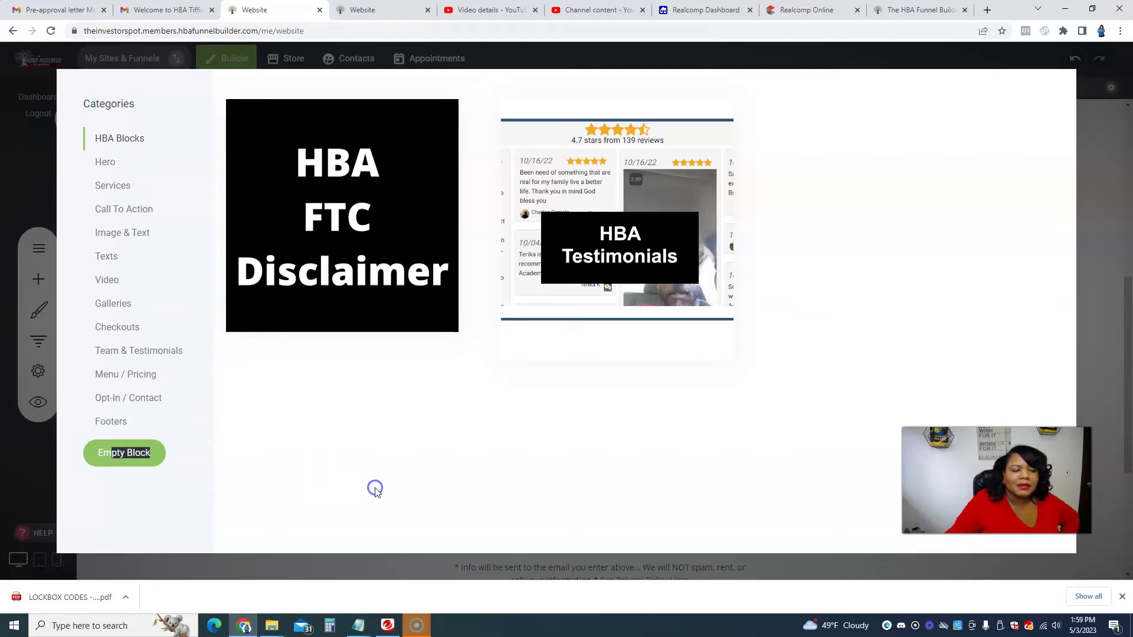
pyautogui.click(141, 398)
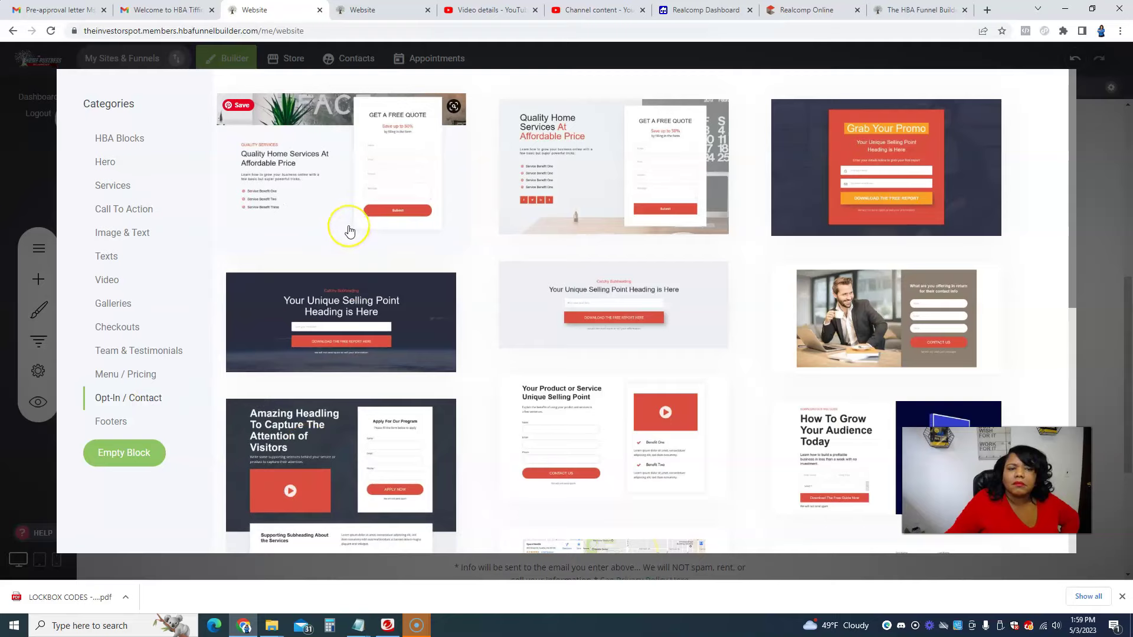
pyautogui.click(653, 320)
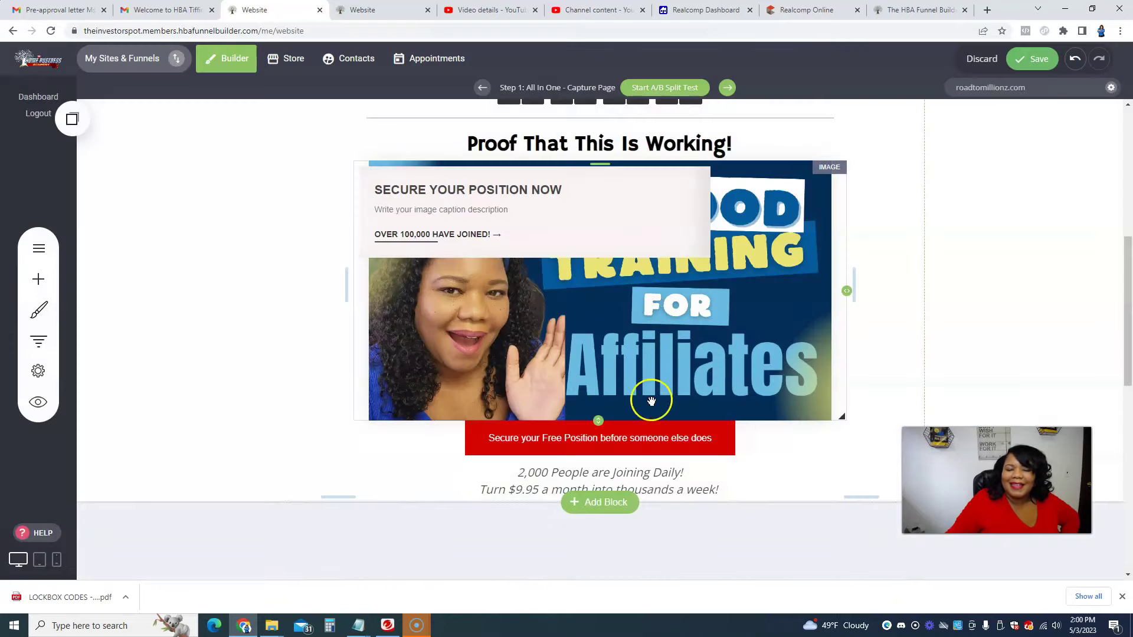
pyautogui.scroll(-4, 1013, 284)
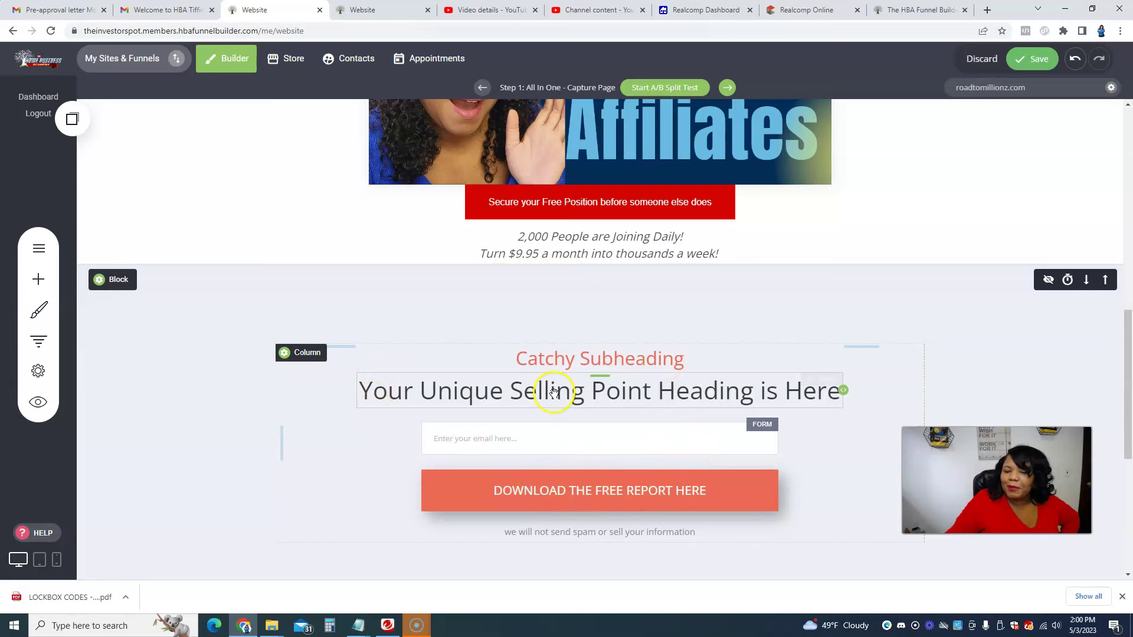
pyautogui.scroll(6, 614, 466)
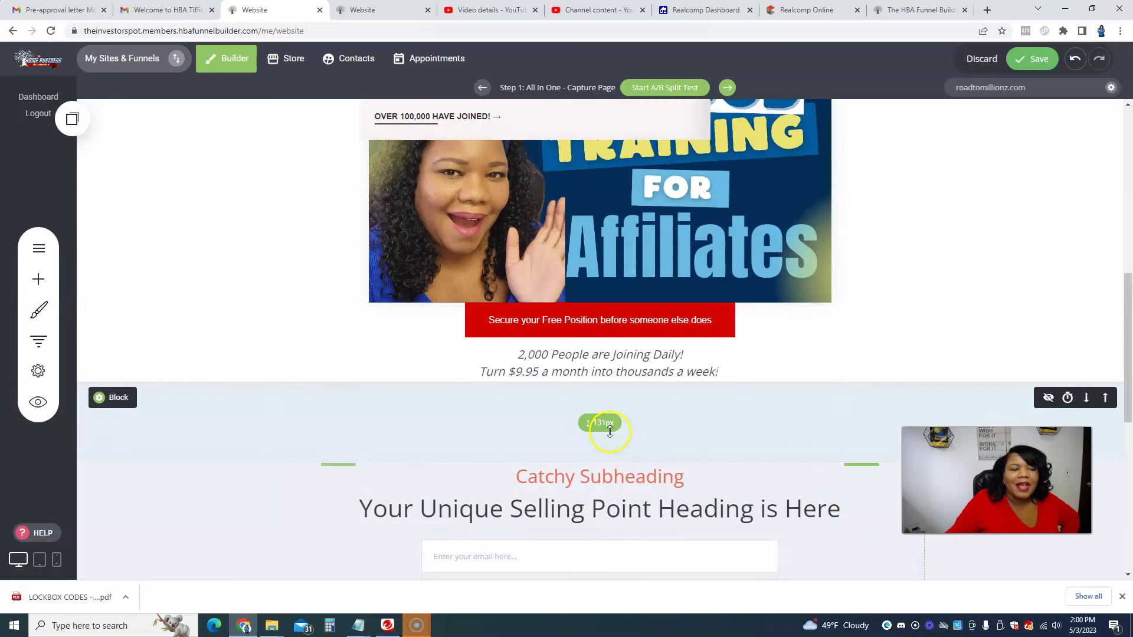
pyautogui.scroll(5, 599, 421)
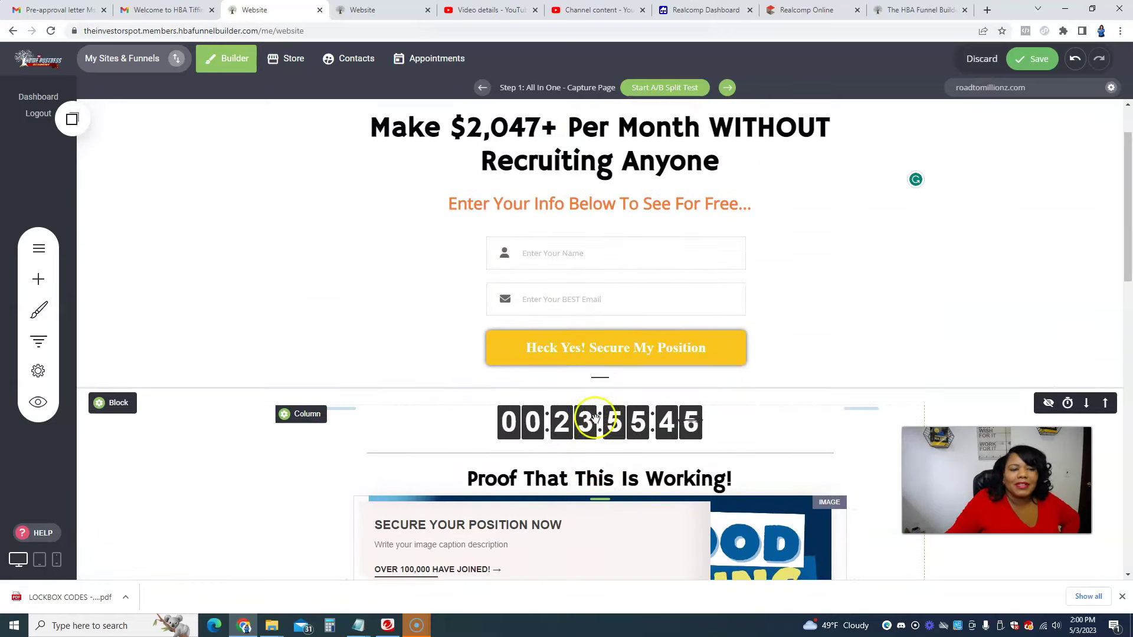
pyautogui.scroll(-3, 595, 417)
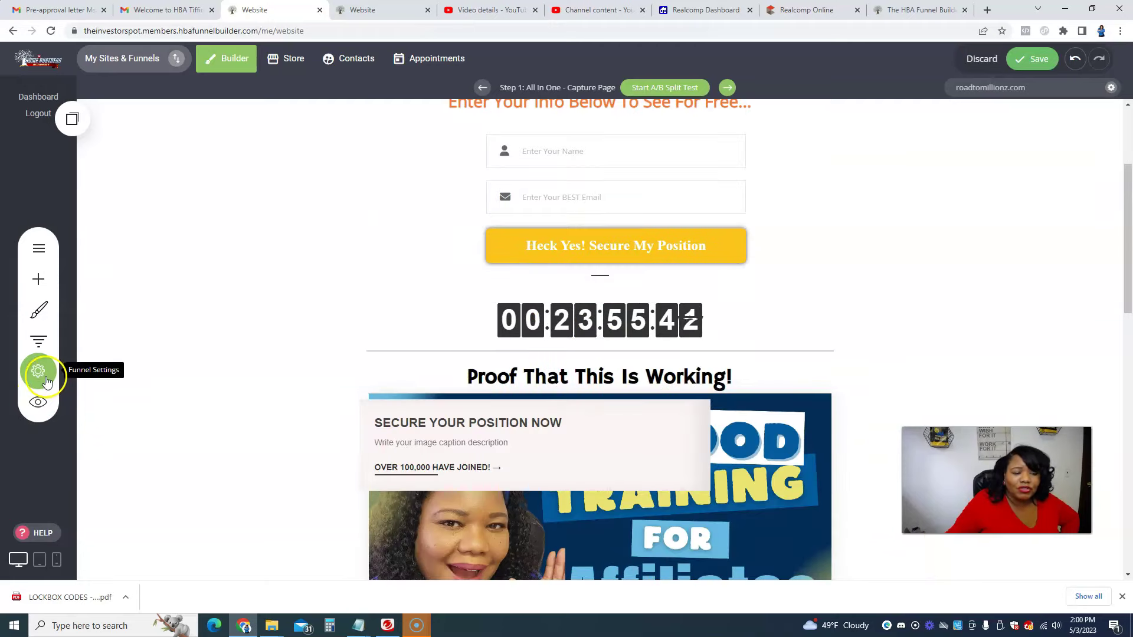
pyautogui.moveTo(1130, 238); pyautogui.dragTo(1127, 105)
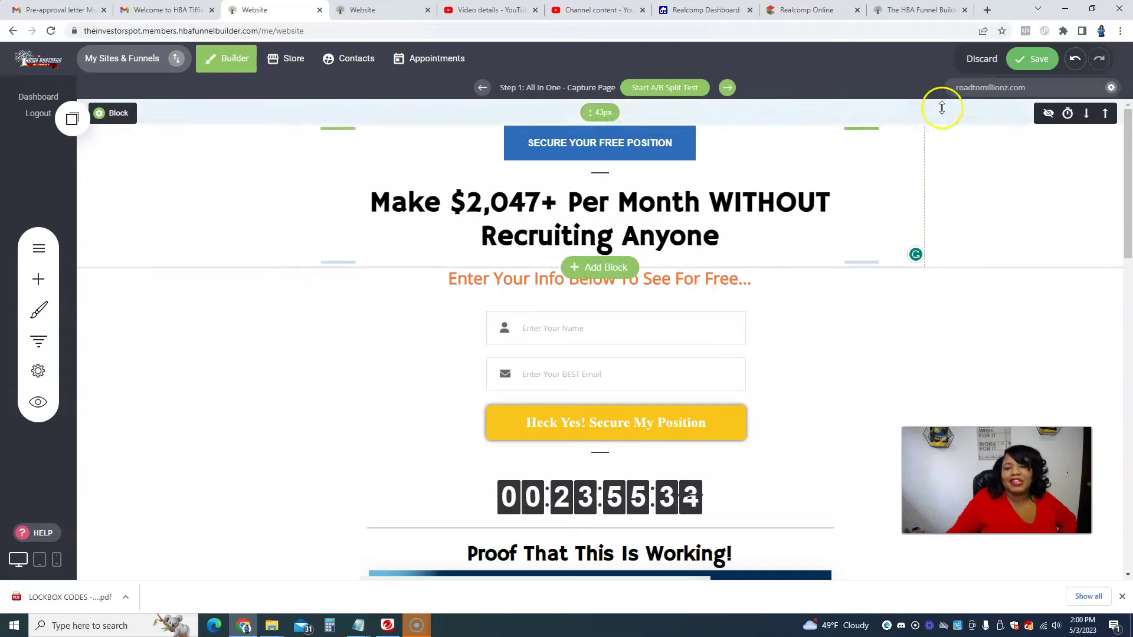
pyautogui.scroll(-1, 1013, 164)
pyautogui.scroll(-12, 1012, 164)
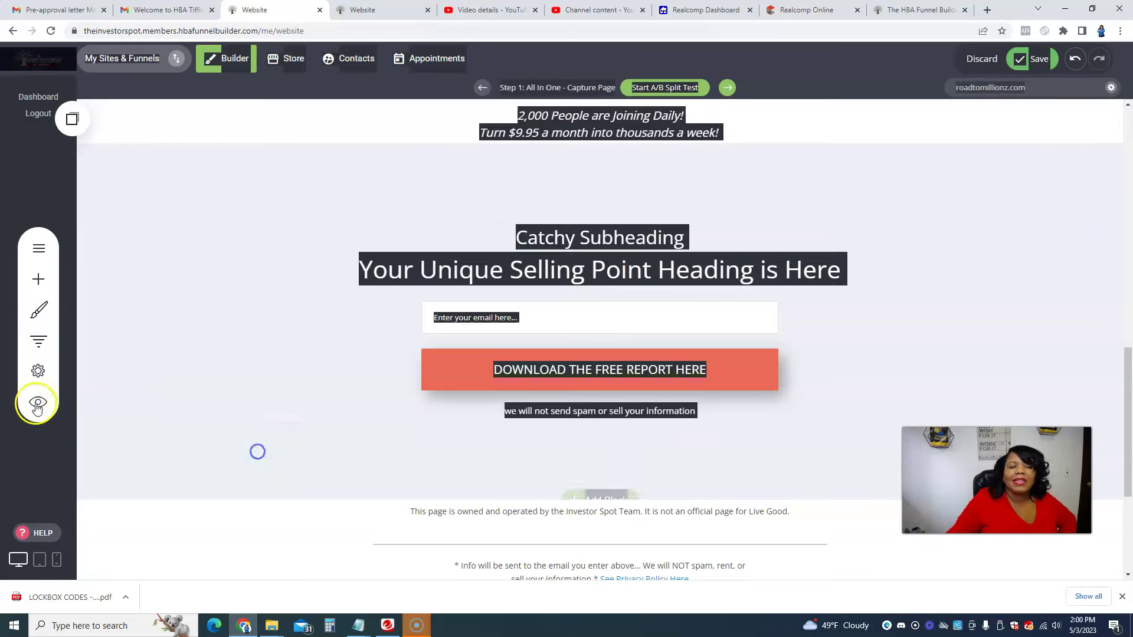
# Step: Preview the capture page, check that the red button jumps to the form, then leave the editor
pyautogui.click(36, 403)
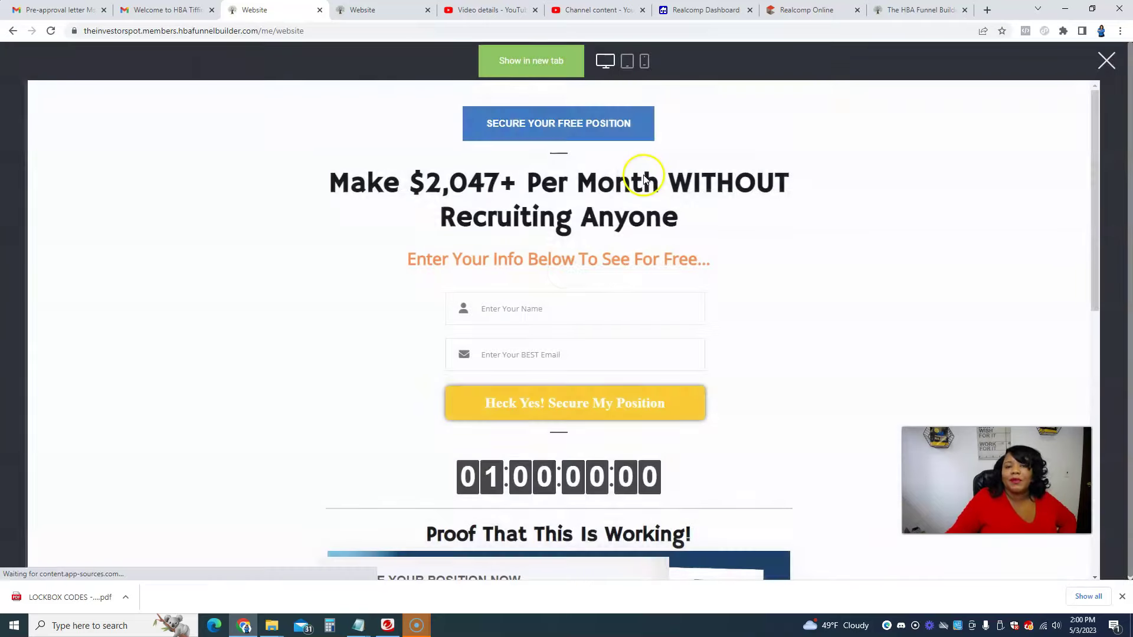
pyautogui.scroll(-10, 690, 235)
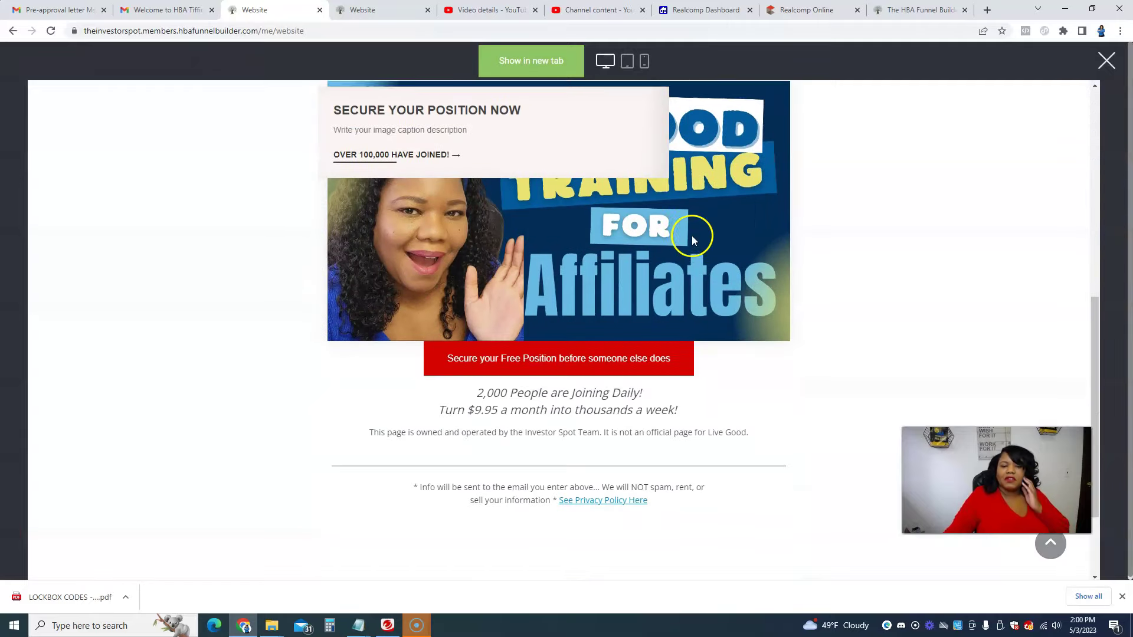
pyautogui.click(692, 234)
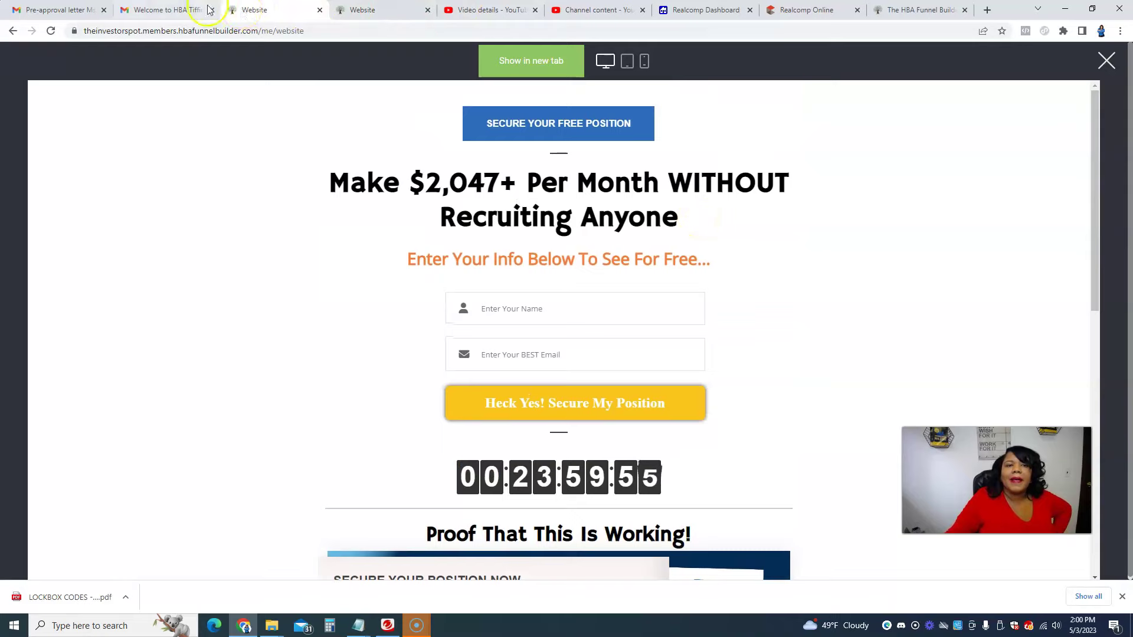
pyautogui.click(13, 30)
pyautogui.click(624, 96)
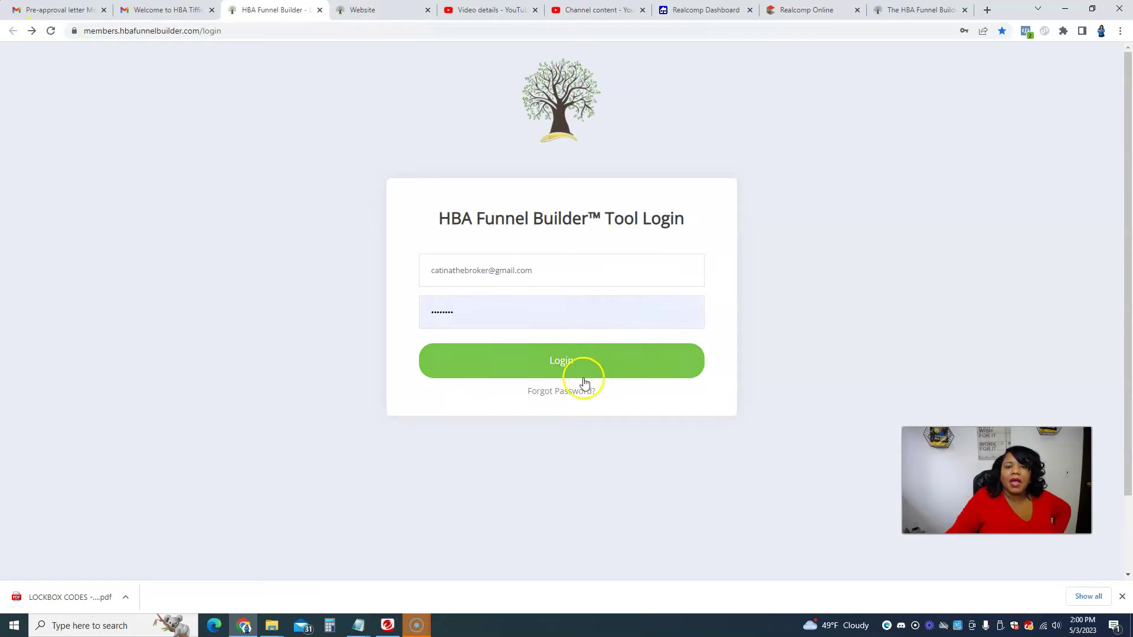
# Step: Glance over the editor and sales page tabs, then log in from the builder login tab
pyautogui.click(362, 10)
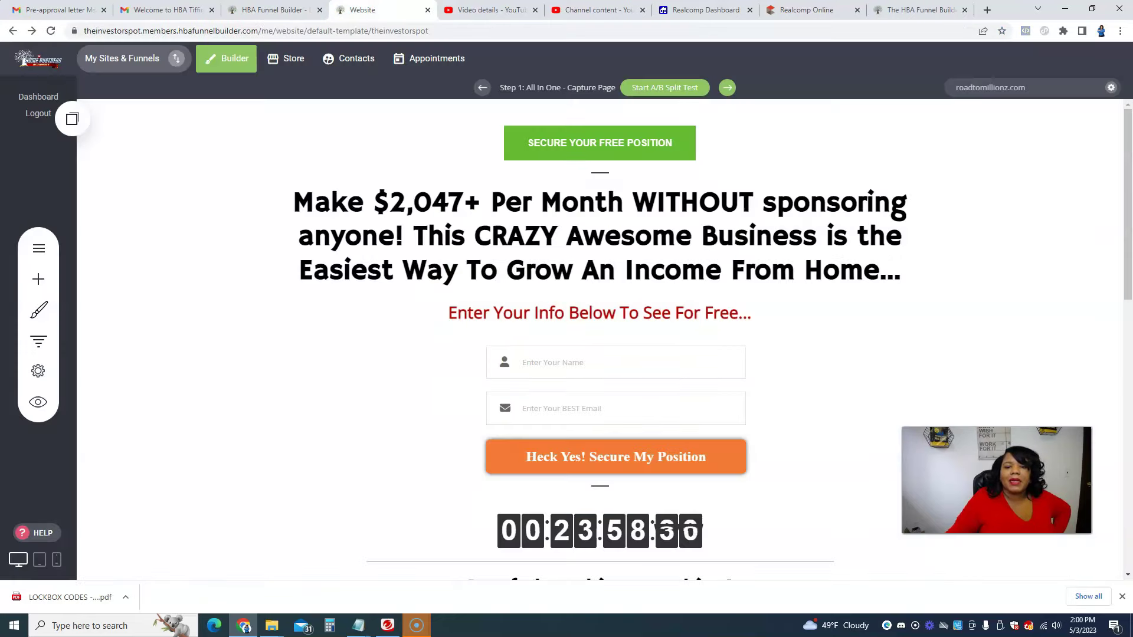
pyautogui.click(283, 11)
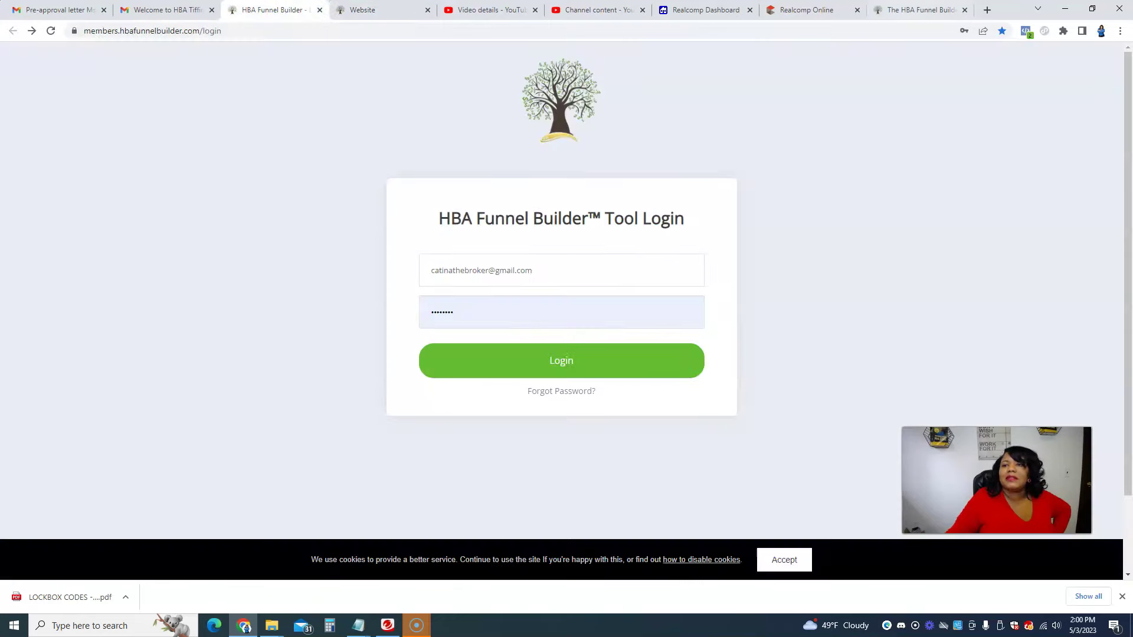
pyautogui.click(907, 11)
pyautogui.click(260, 11)
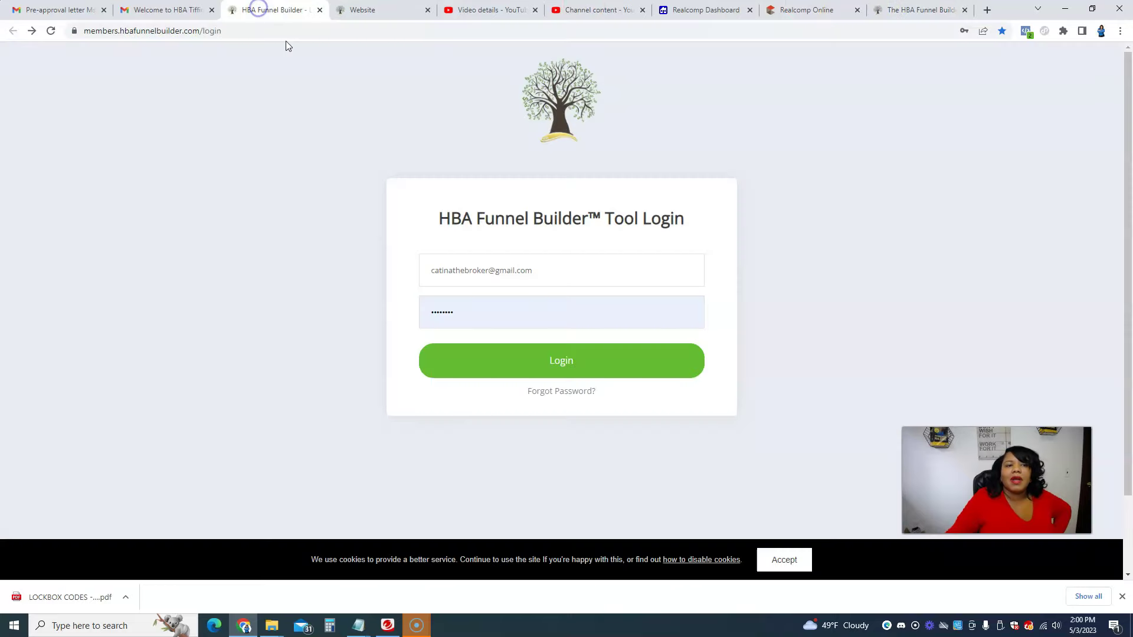
pyautogui.click(532, 357)
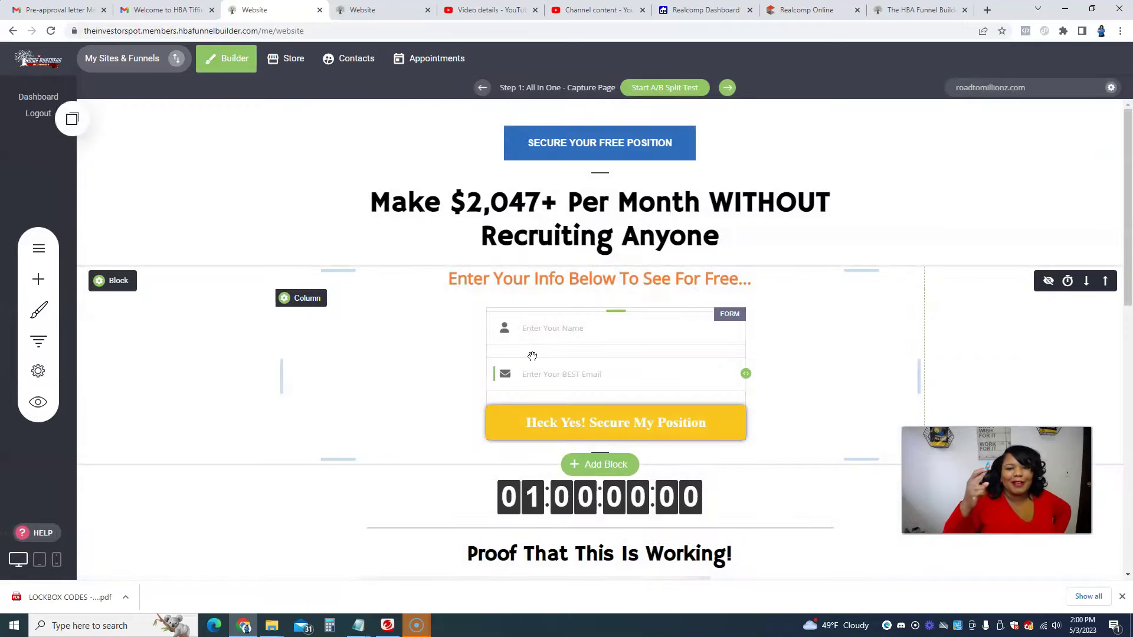
pyautogui.scroll(-10, 798, 373)
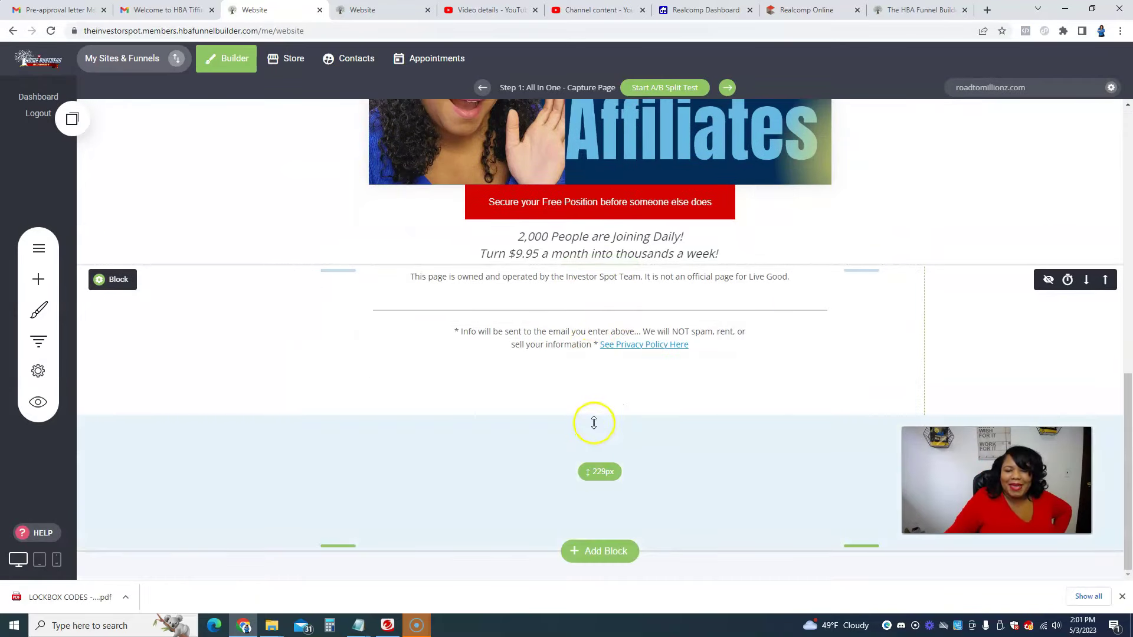
# Step: Browse the block library categories, from Call To Action and Services through Footers
pyautogui.click(609, 550)
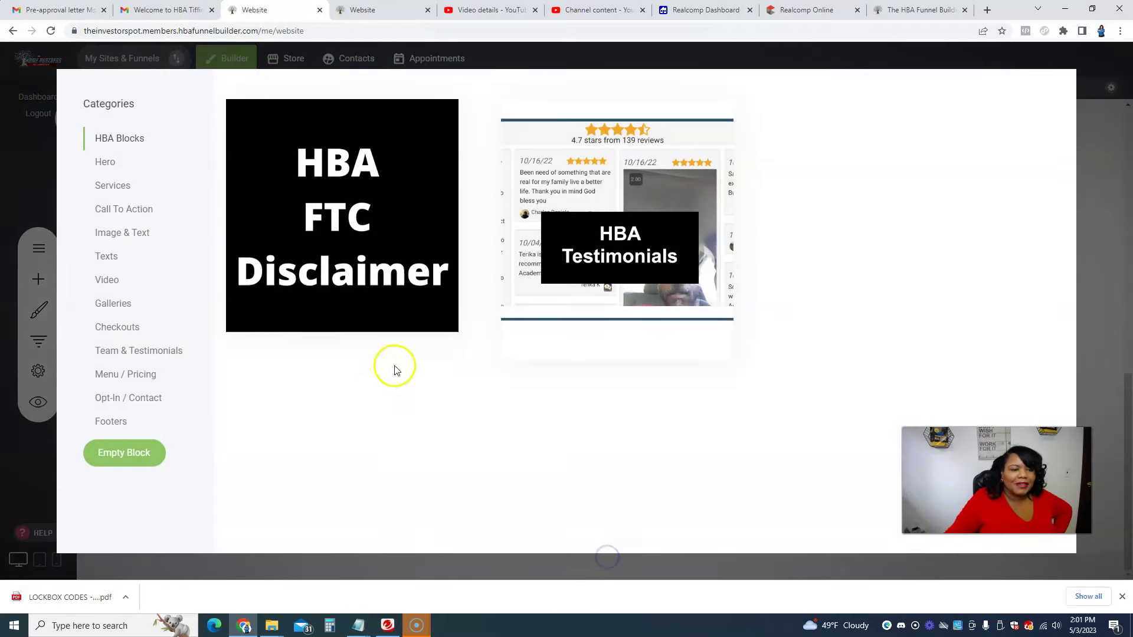
pyautogui.click(113, 210)
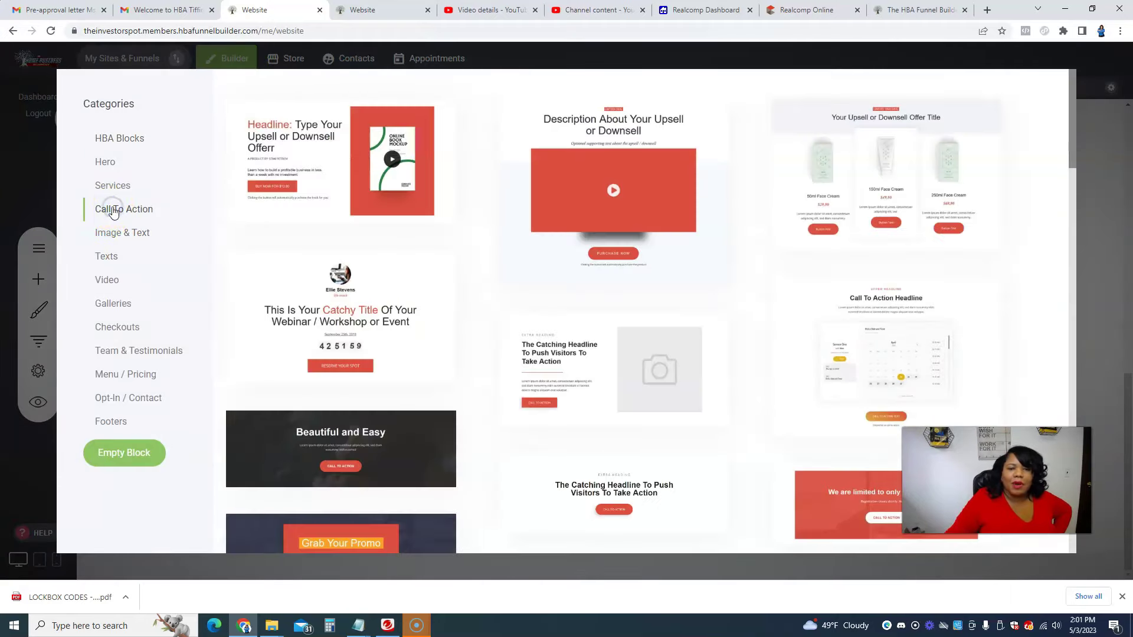
pyautogui.click(104, 184)
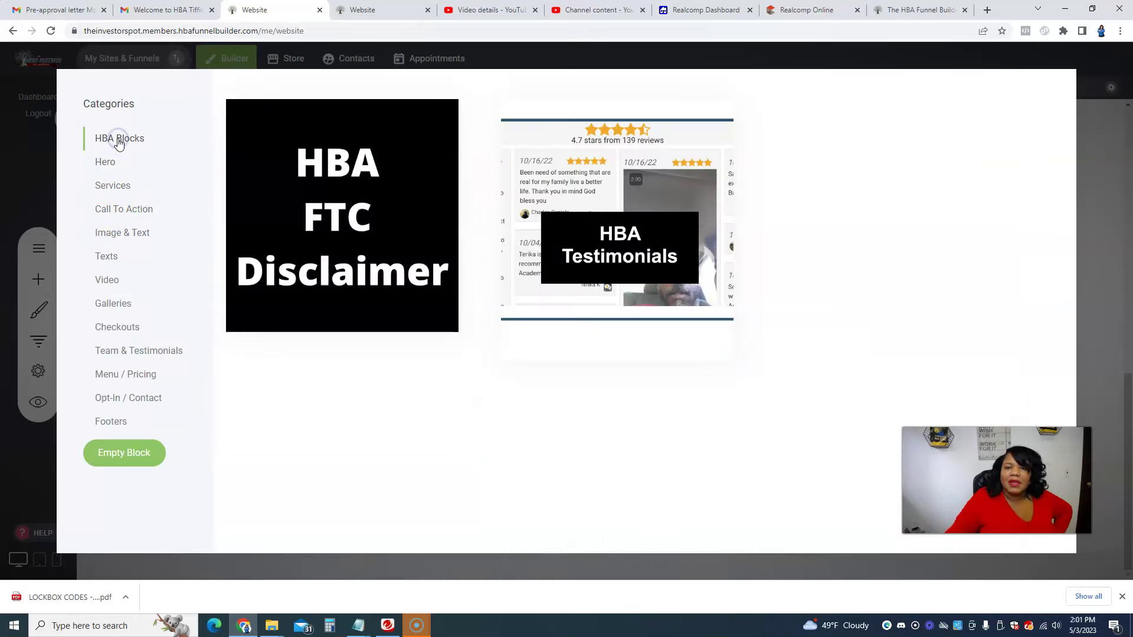
pyautogui.click(114, 209)
pyautogui.click(122, 236)
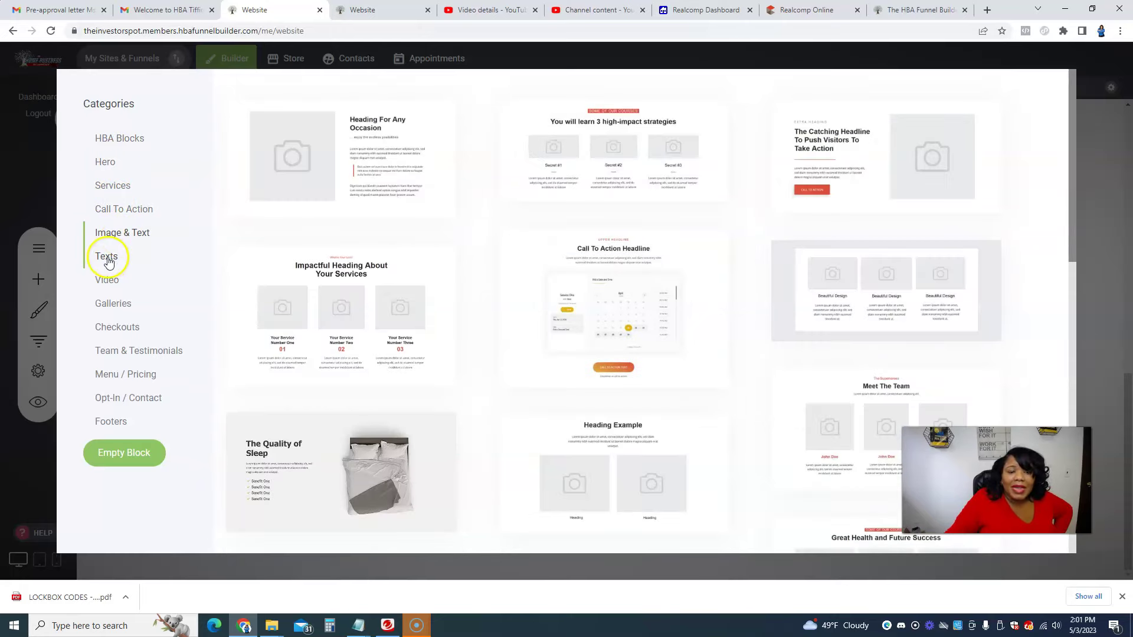
pyautogui.click(107, 258)
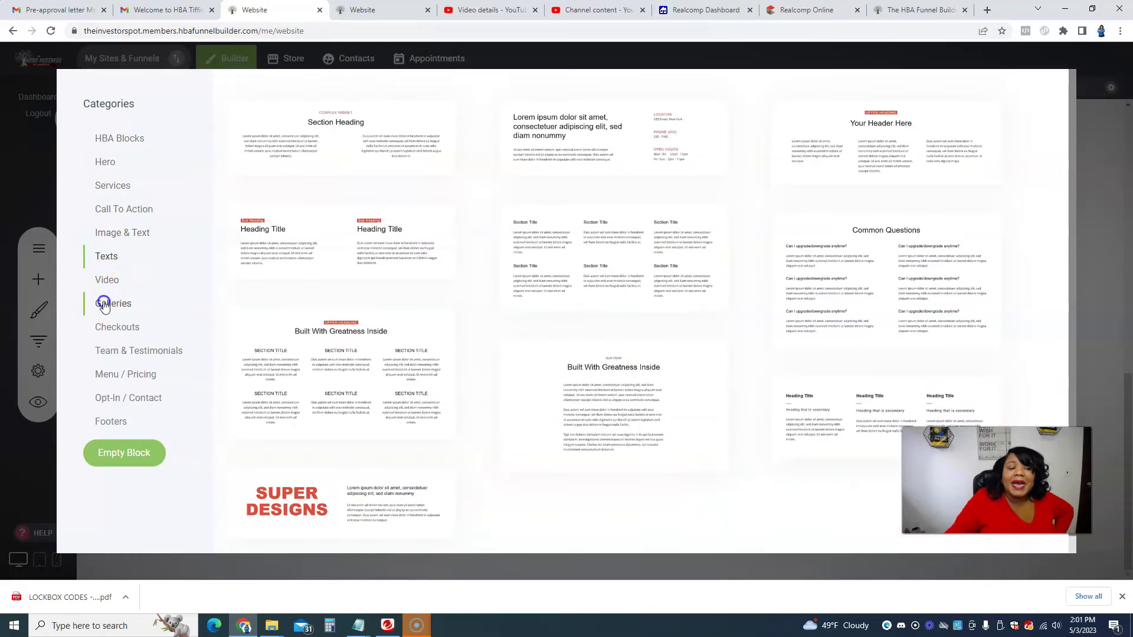
pyautogui.click(115, 341)
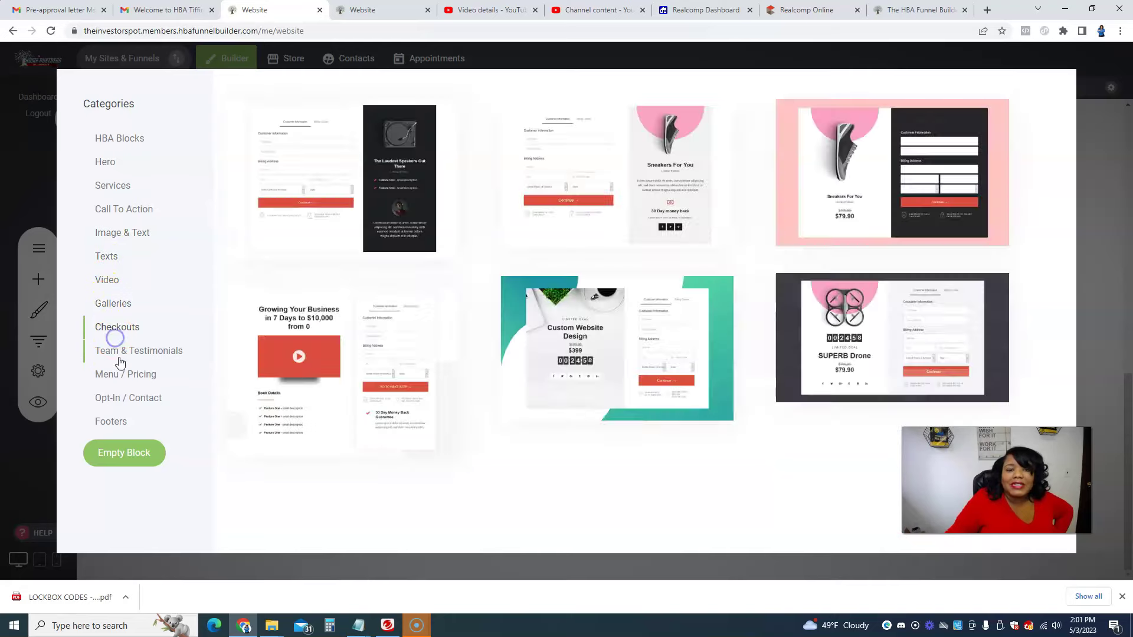
pyautogui.click(127, 350)
pyautogui.click(126, 373)
pyautogui.click(105, 397)
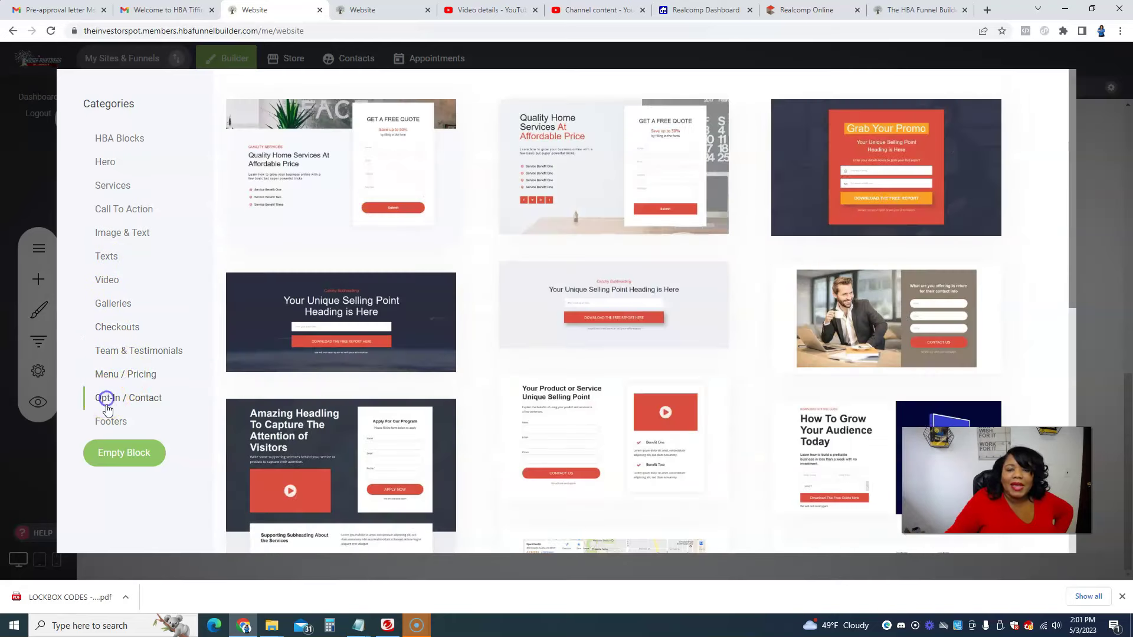
pyautogui.click(108, 422)
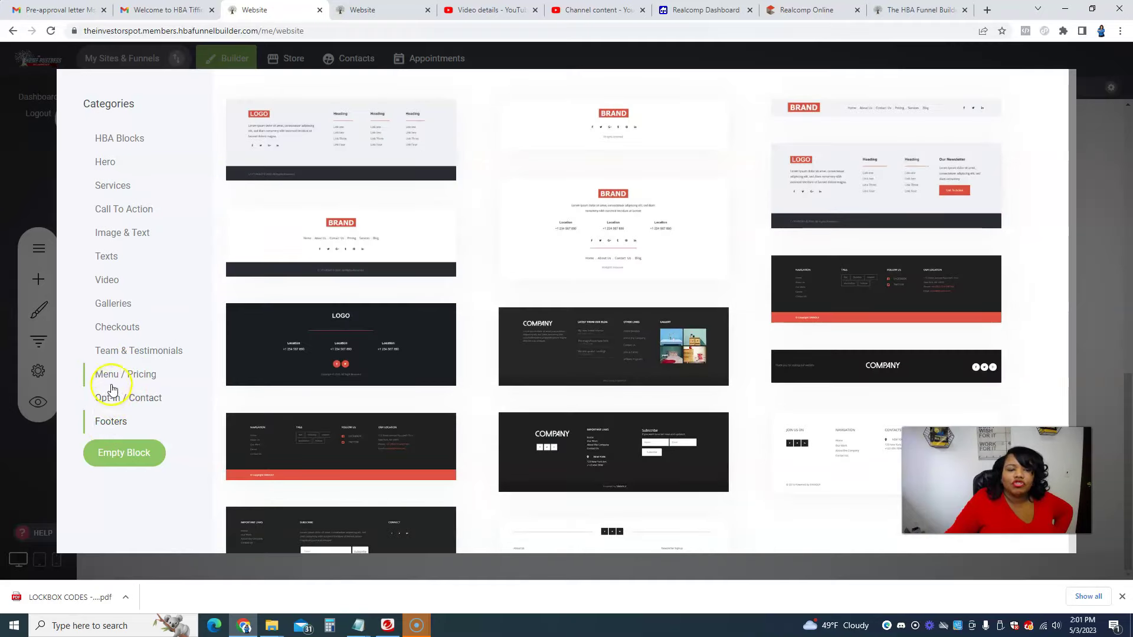
# Step: Insert the Opt-In / Contact 'Contact Us' template with form and map, and save the page
pyautogui.click(123, 405)
pyautogui.scroll(-8, 589, 369)
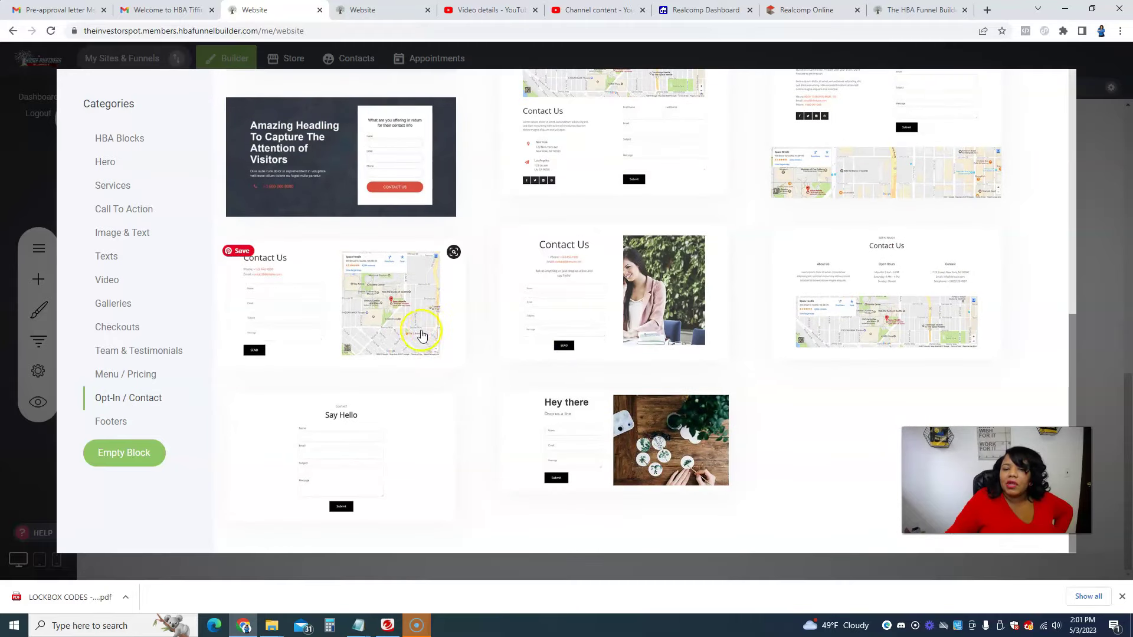
pyautogui.click(375, 333)
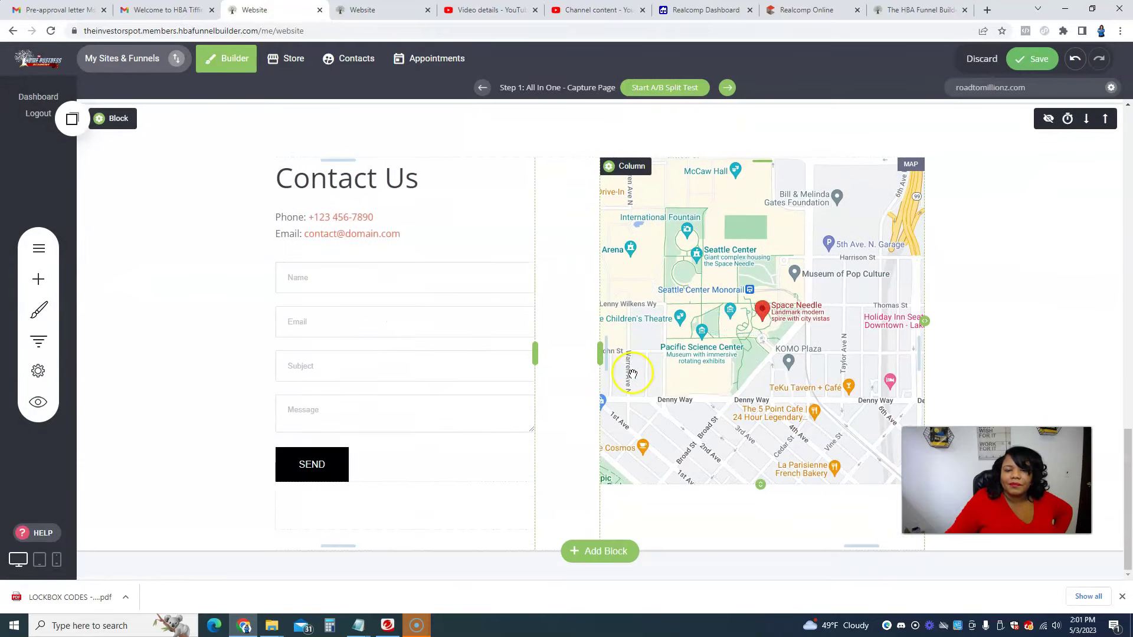
pyautogui.click(1023, 59)
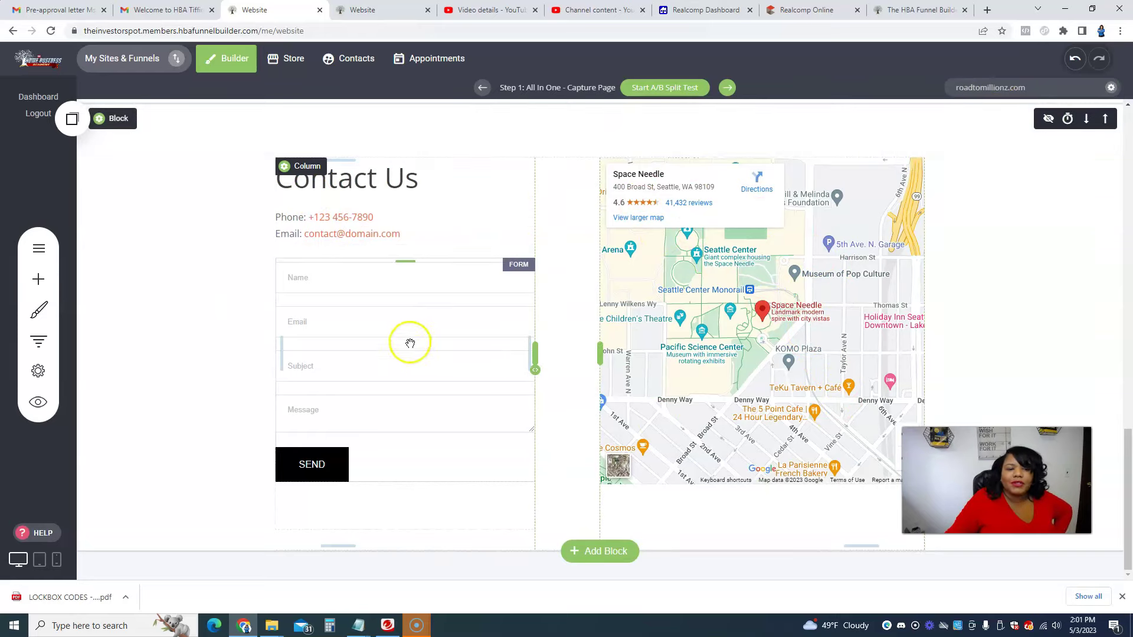
# Step: Preview the capture page top to bottom, then return to the other editor tab with the sponsoring headline
pyautogui.click(37, 402)
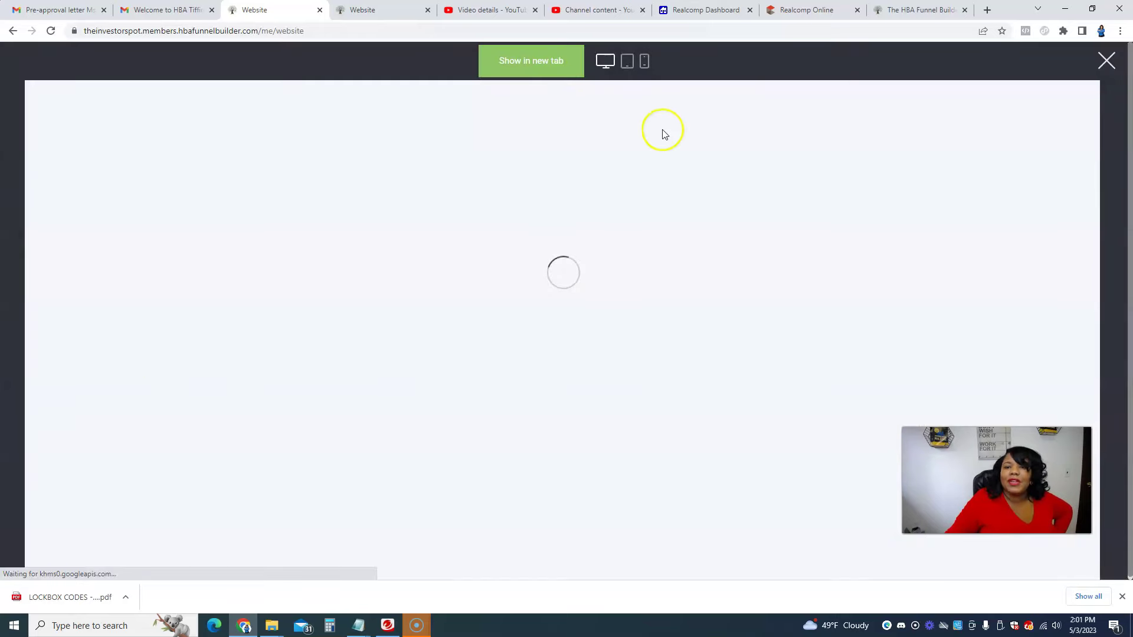
pyautogui.scroll(-8, 878, 218)
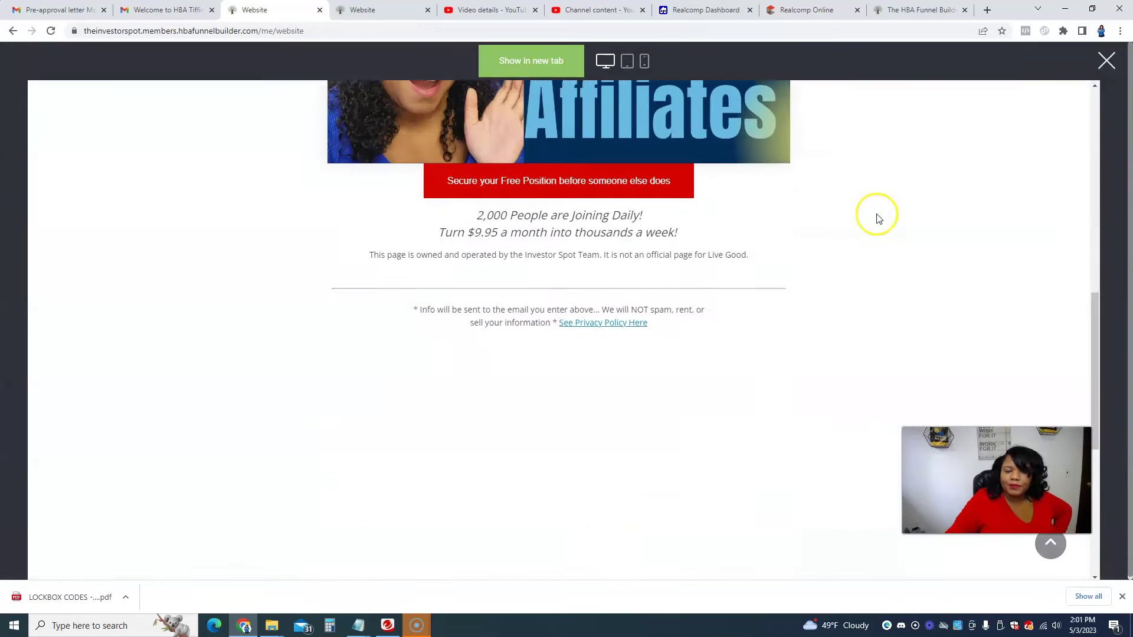
pyautogui.scroll(-6, 878, 218)
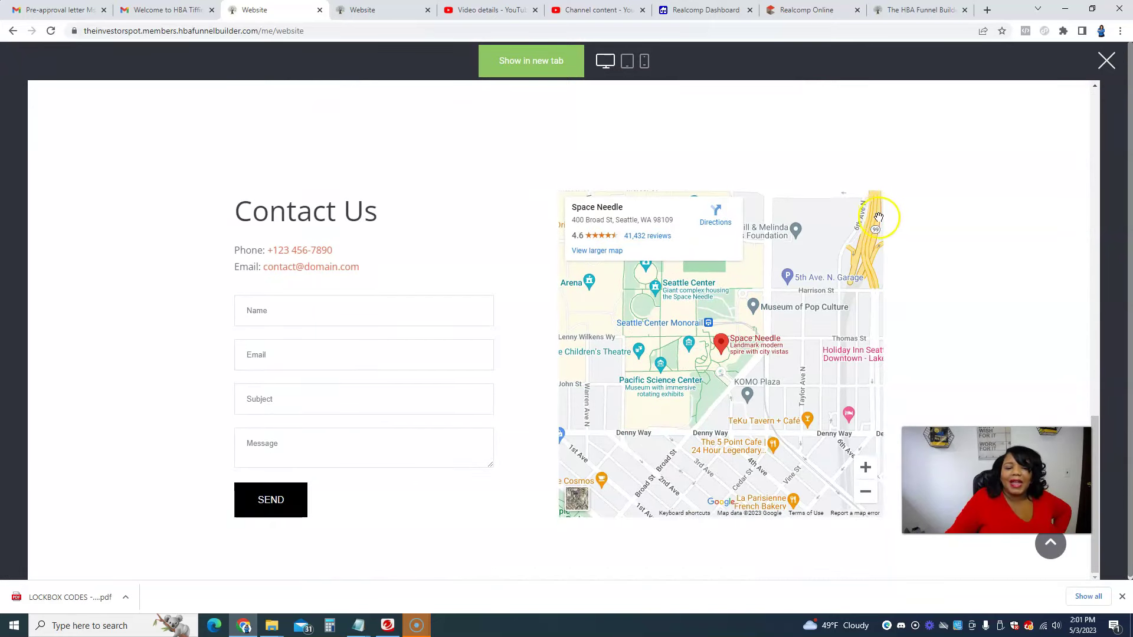
pyautogui.scroll(6, 879, 223)
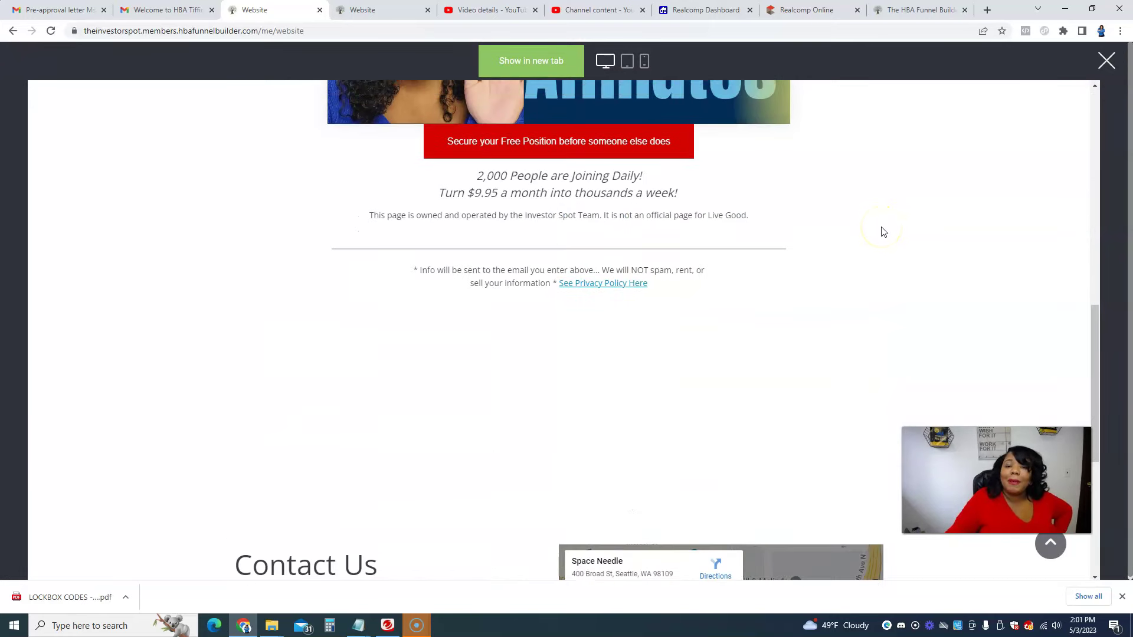
pyautogui.scroll(1, 884, 231)
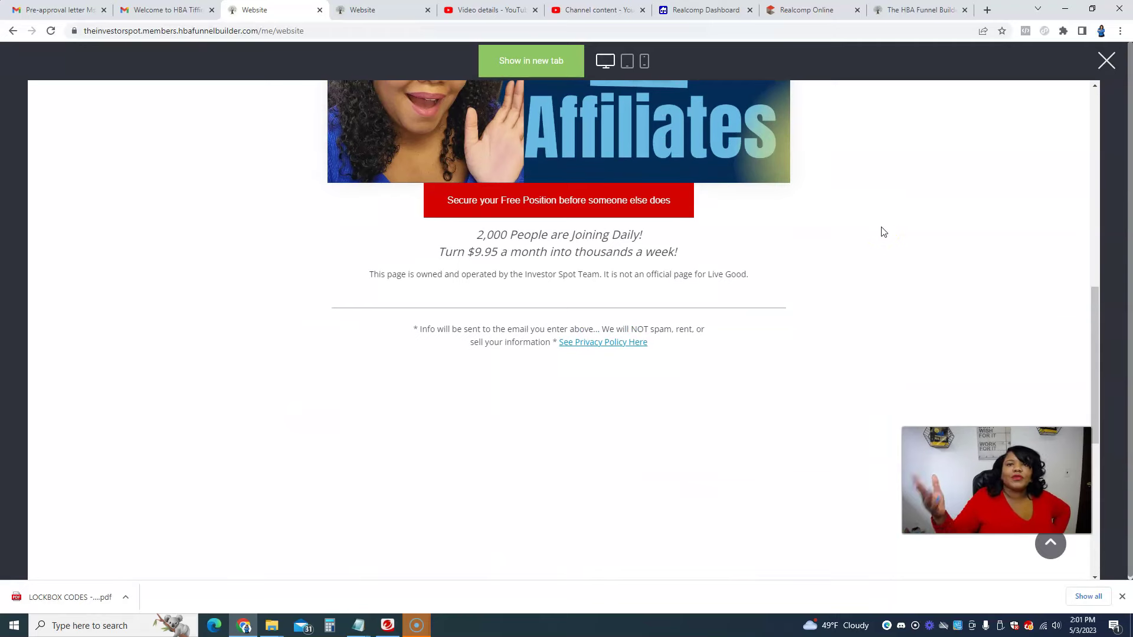
pyautogui.scroll(10, 884, 231)
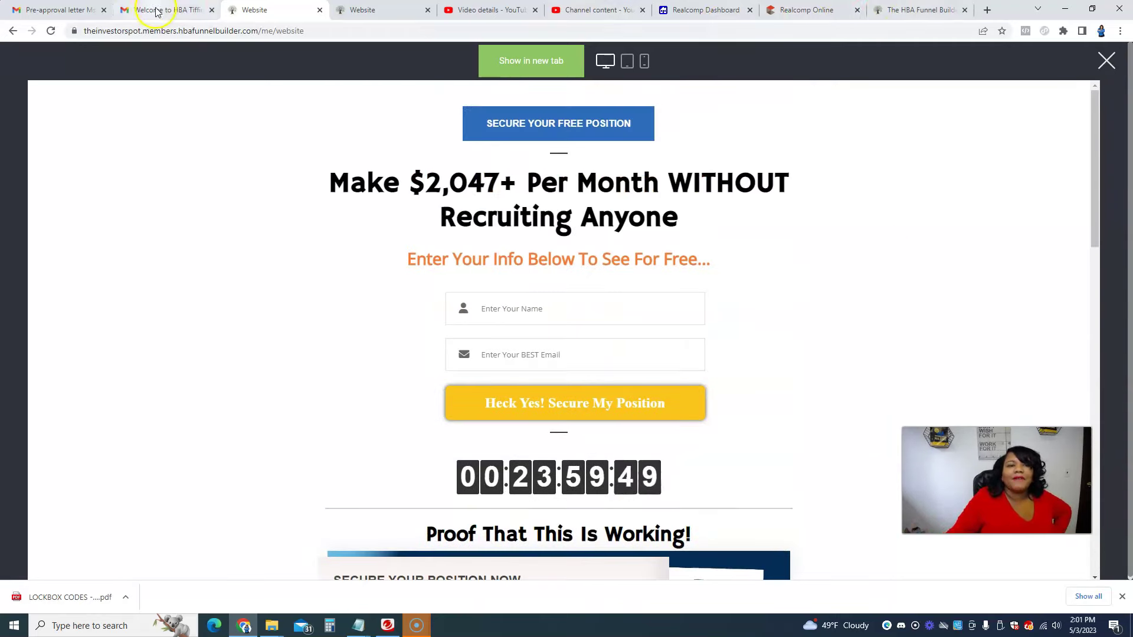
pyautogui.click(252, 7)
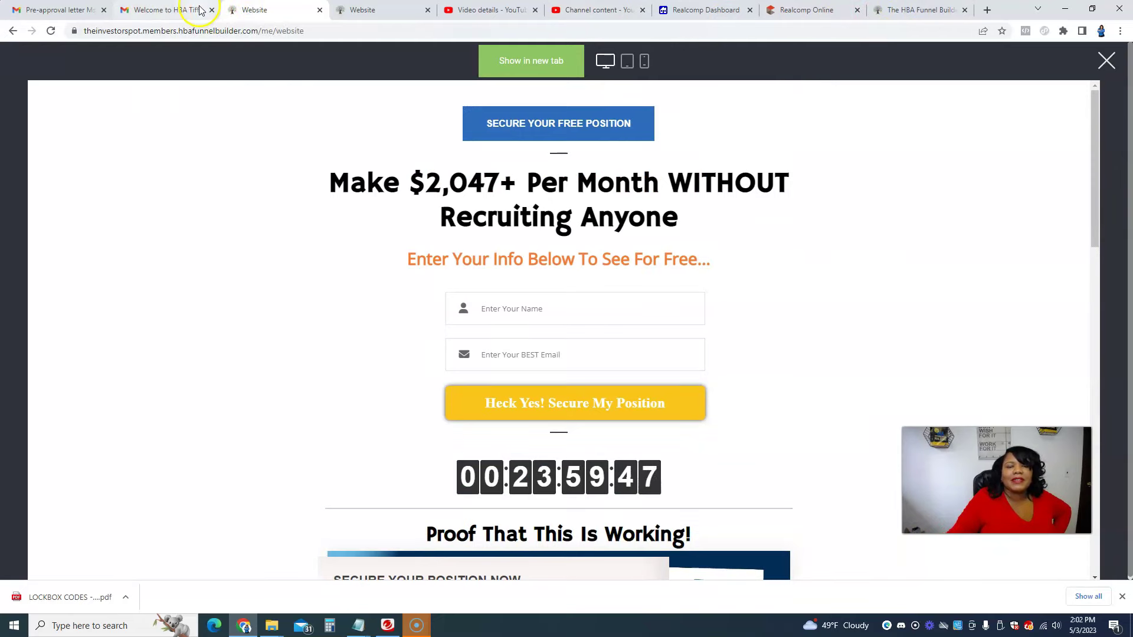
pyautogui.click(344, 6)
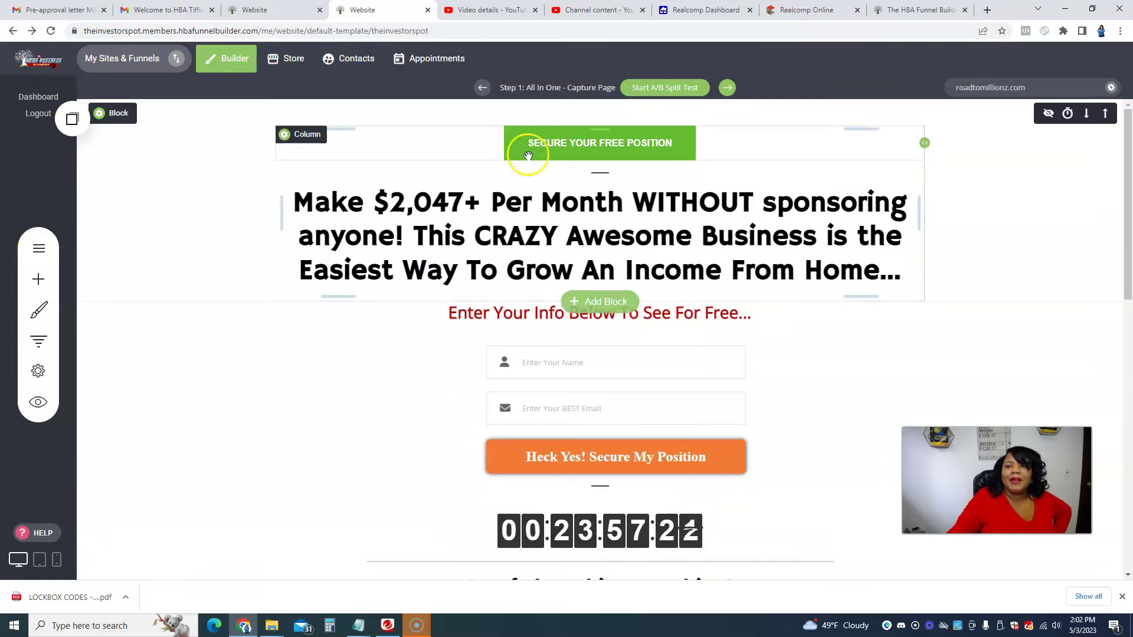
# Step: Open the headline for editing, then go back to the login page and log into the builder again
pyautogui.click(625, 235)
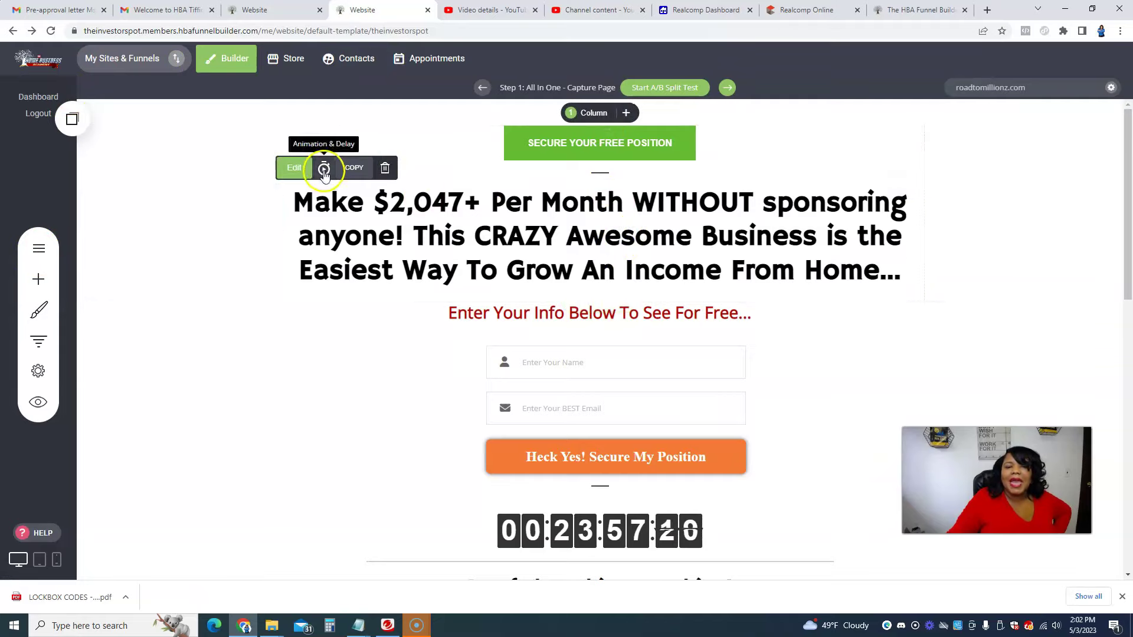
pyautogui.click(294, 168)
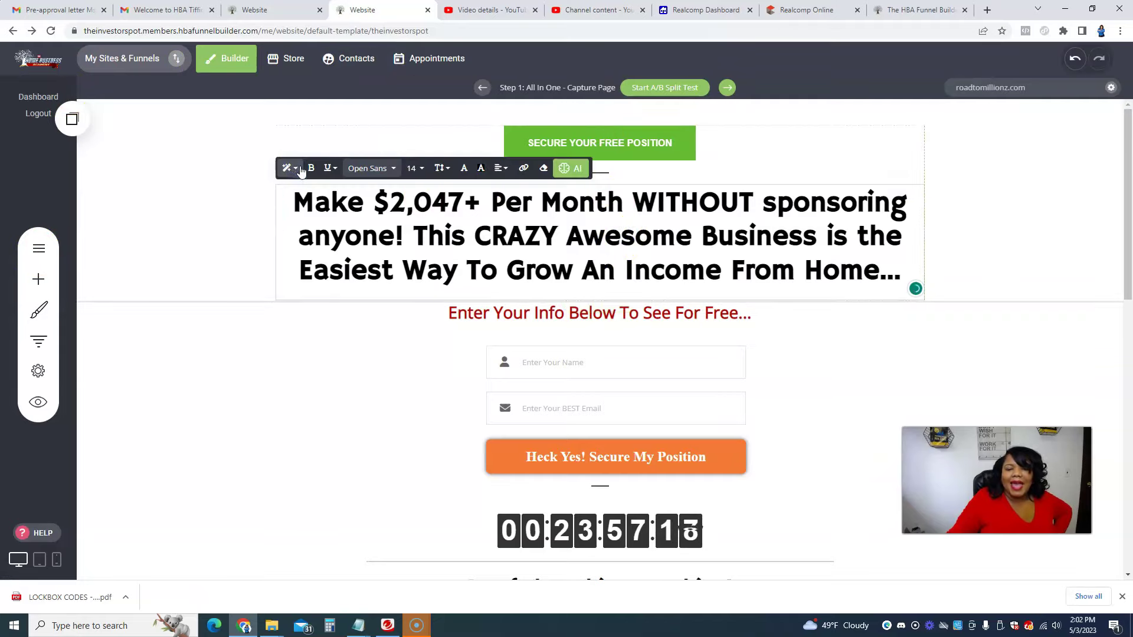
pyautogui.click(263, 6)
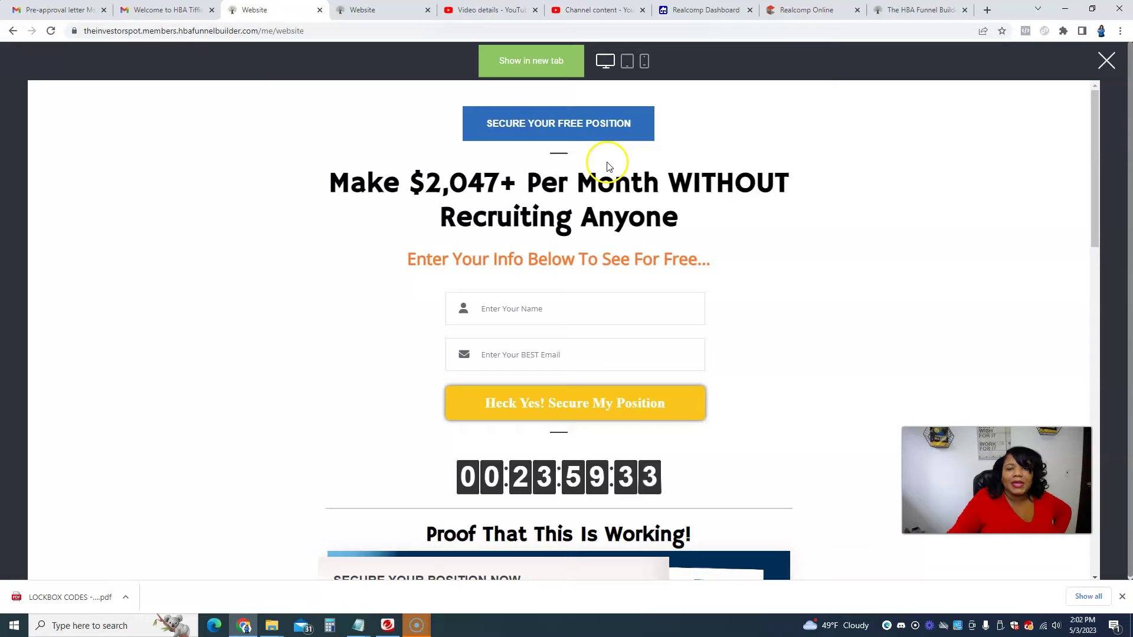
pyautogui.click(12, 31)
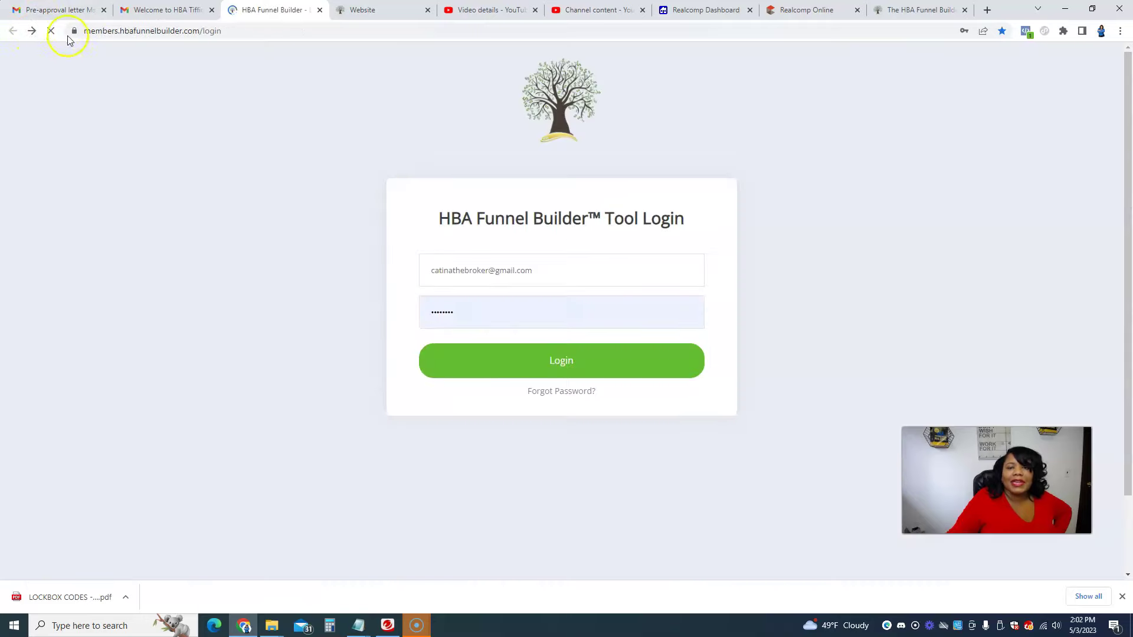
pyautogui.click(579, 362)
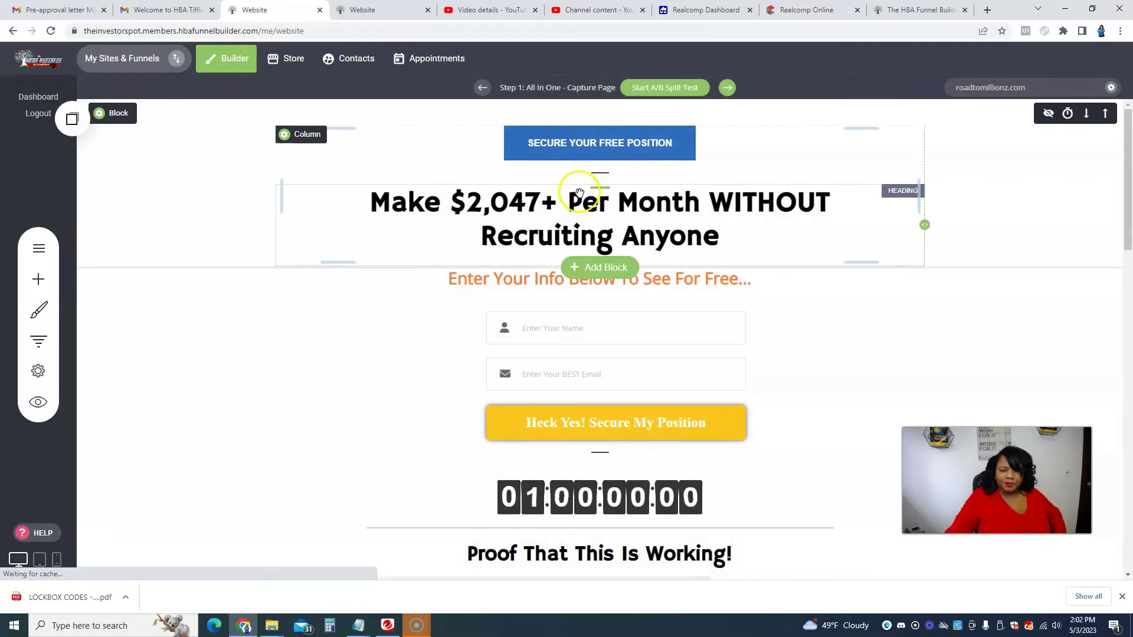
# Step: Inspect the SECURE YOUR FREE POSITION button's email-address link settings, then cancel without changes
pyautogui.scroll(-15, 838, 292)
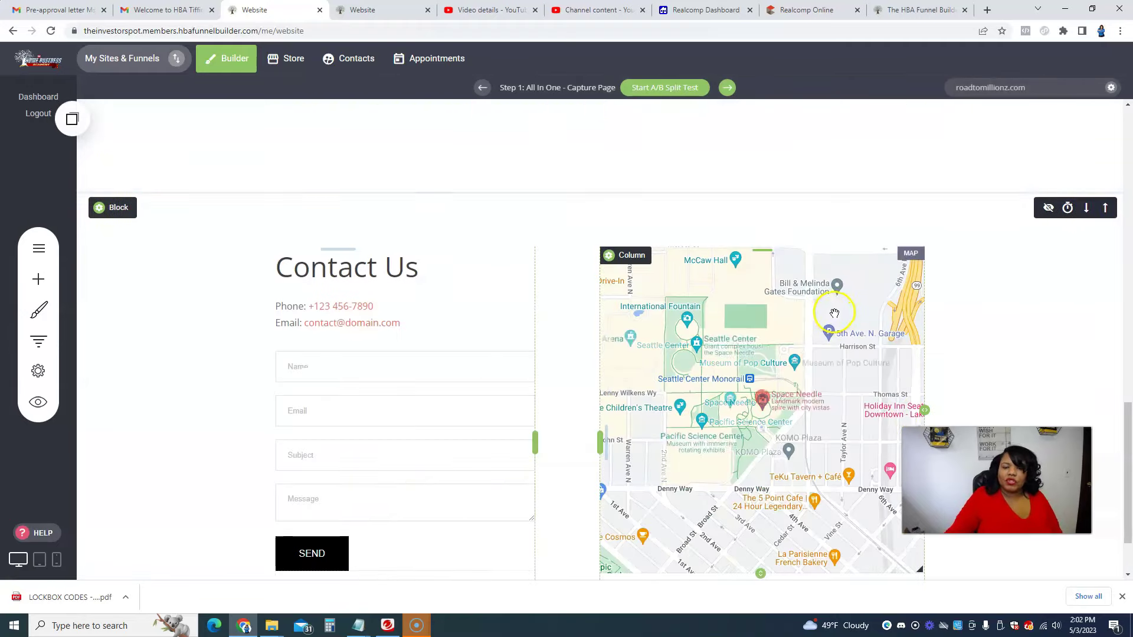
pyautogui.scroll(8, 820, 271)
pyautogui.scroll(9, 814, 263)
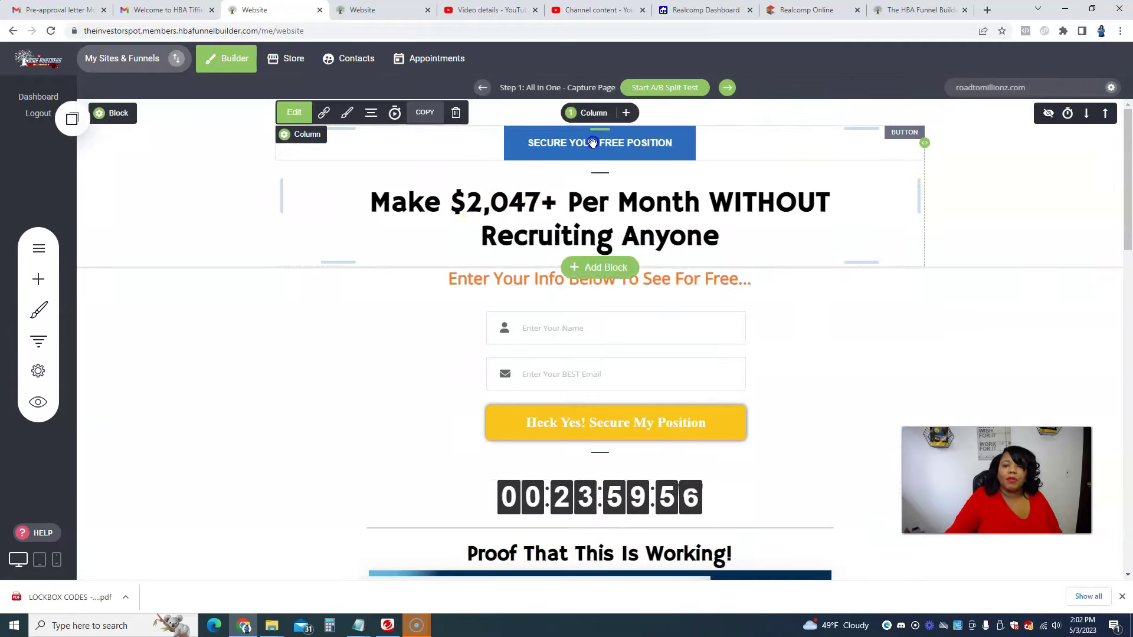
pyautogui.click(324, 112)
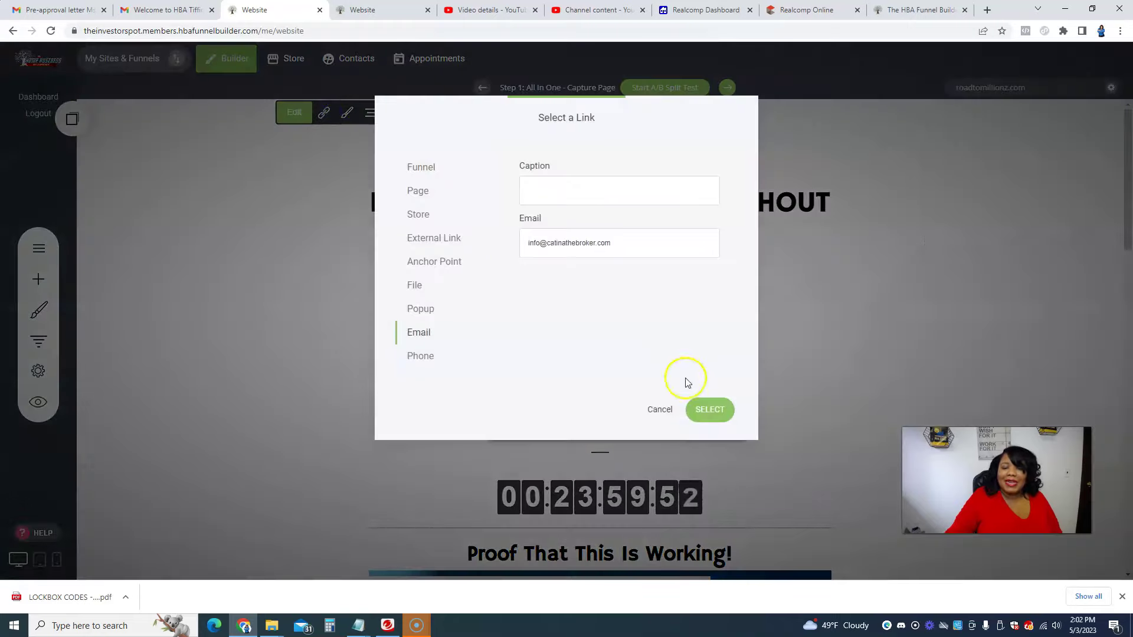
pyautogui.click(660, 408)
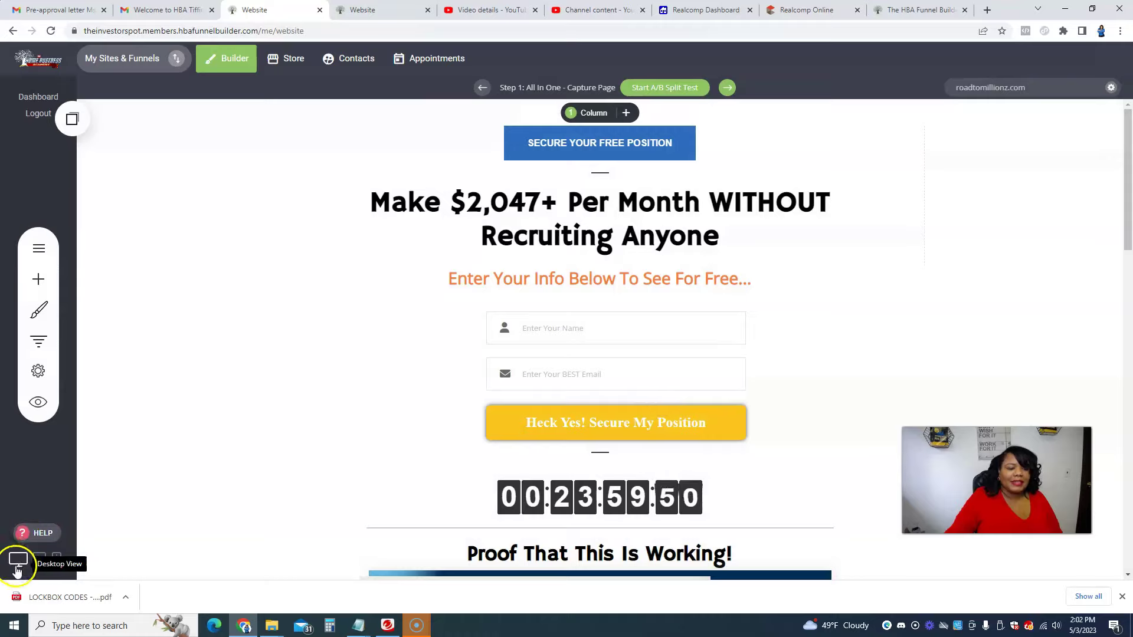
# Step: In preview, test the top button (opens an email draft), the empty Heck Yes submit, and the red button
pyautogui.click(37, 401)
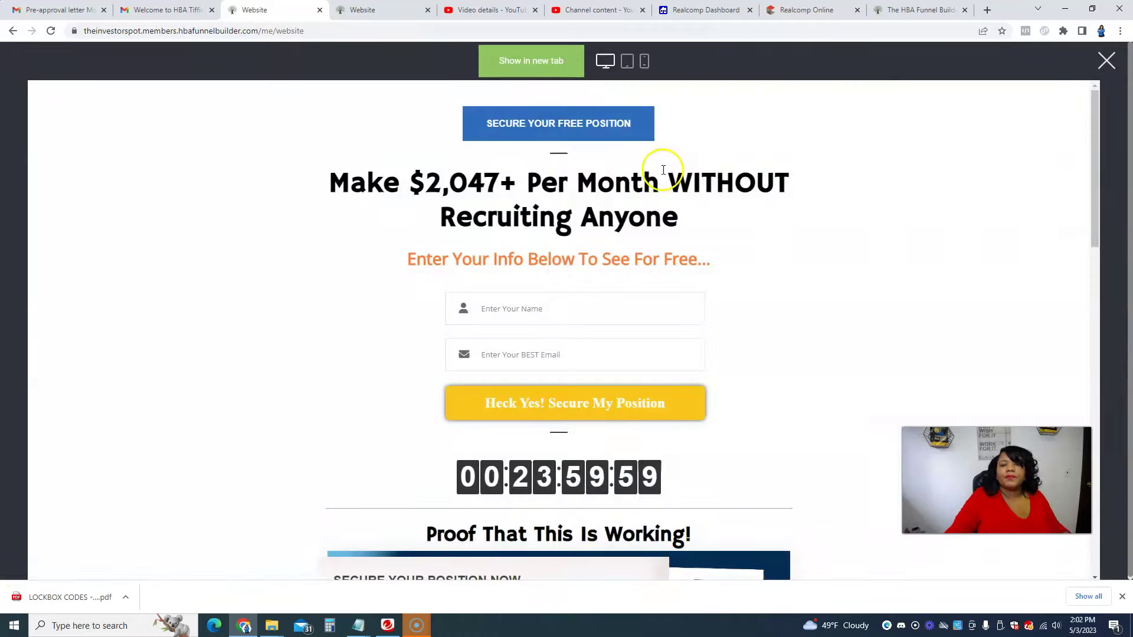
pyautogui.scroll(-4, 666, 189)
pyautogui.scroll(4, 667, 203)
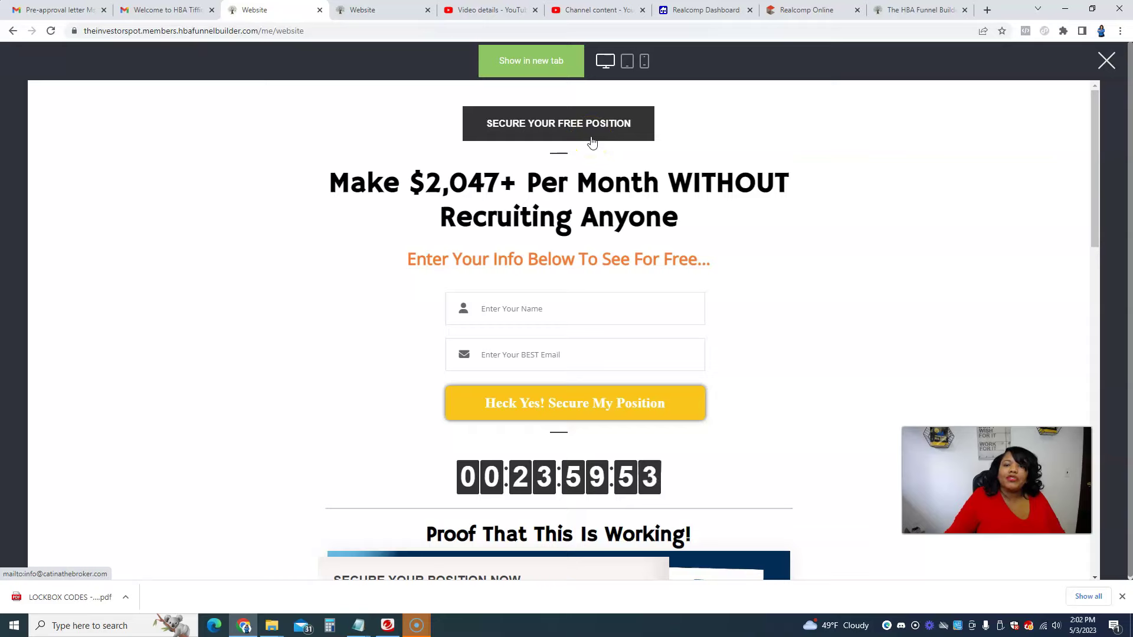
pyautogui.click(584, 127)
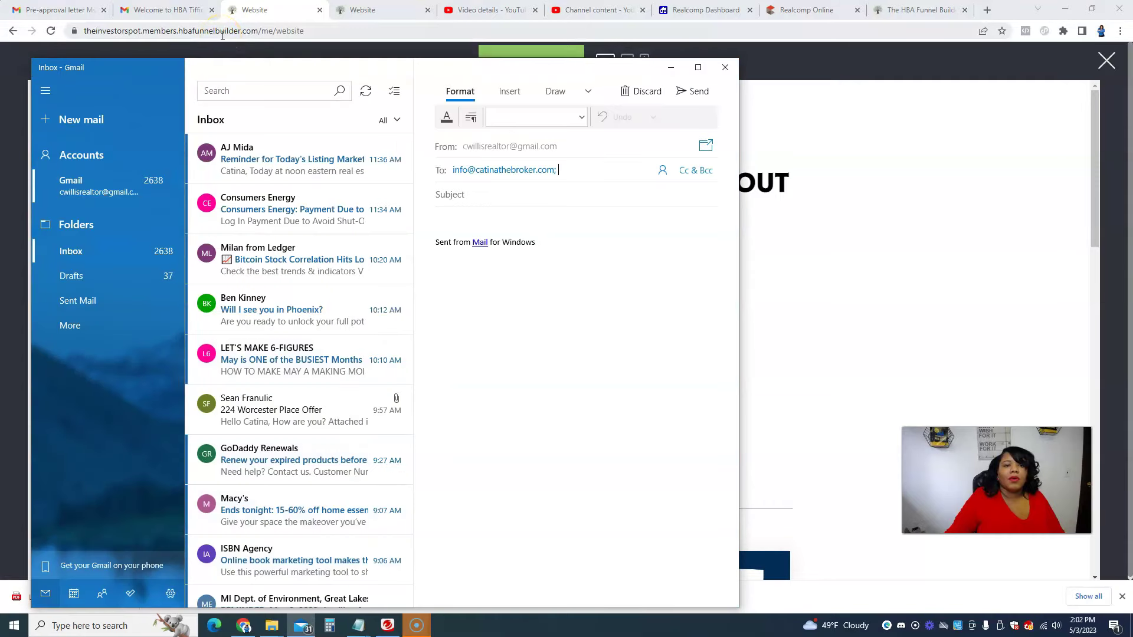
pyautogui.click(729, 68)
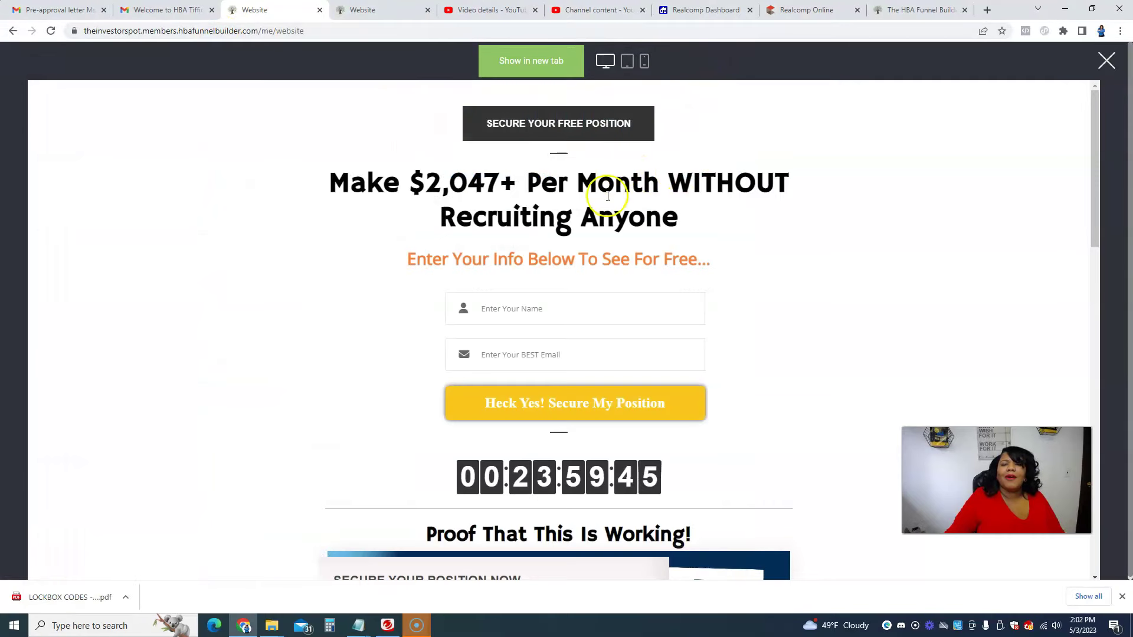
pyautogui.click(637, 401)
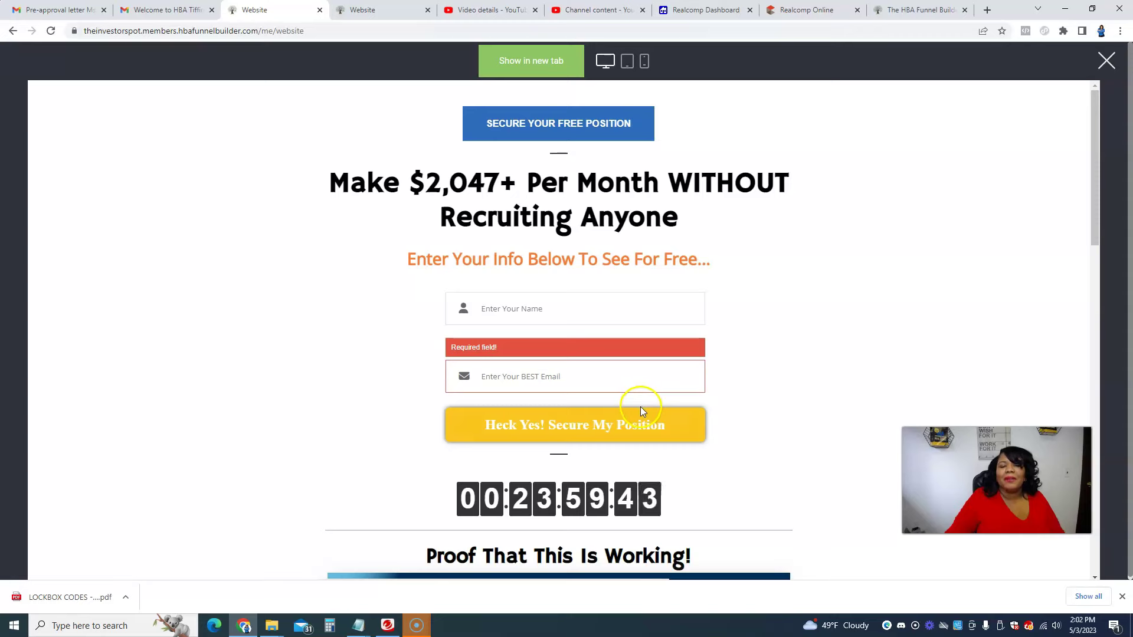
pyautogui.scroll(-10, 637, 423)
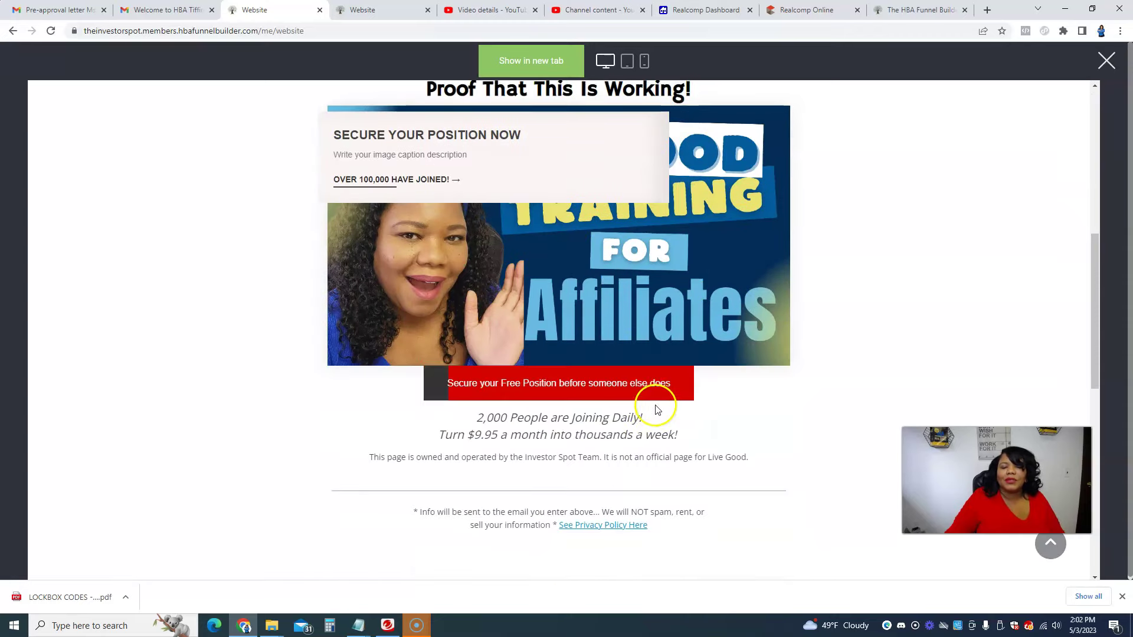
pyautogui.scroll(2, 649, 396)
pyautogui.click(583, 262)
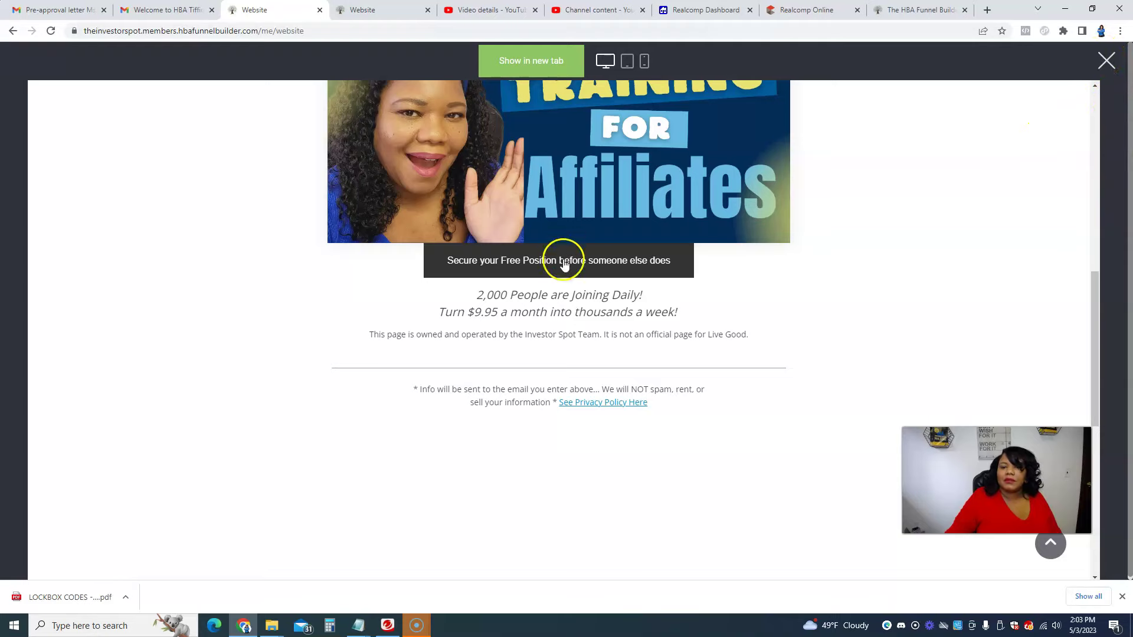
# Step: Select the preview page's full web address in the address bar for reuse
pyautogui.doubleClick(153, 33)
pyautogui.click(152, 33)
pyautogui.hotkey('ctrl', 'c')
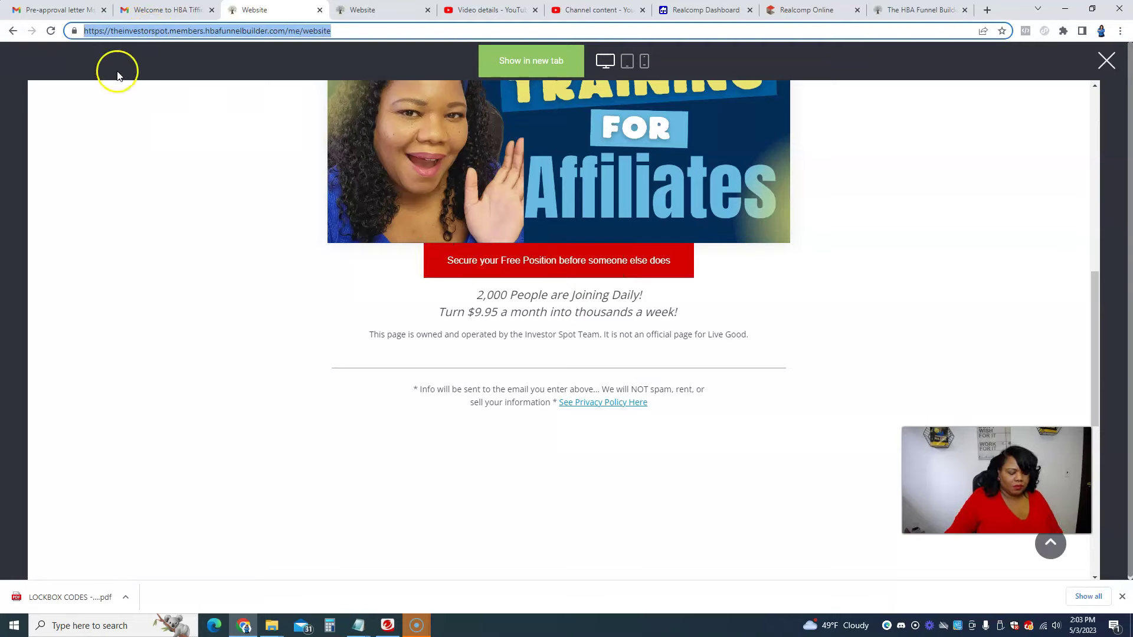
pyautogui.click(1119, 31)
# Step: In an Incognito window, load the bare site domain and confirm the red button opens the LiveGood tour
pyautogui.click(1032, 75)
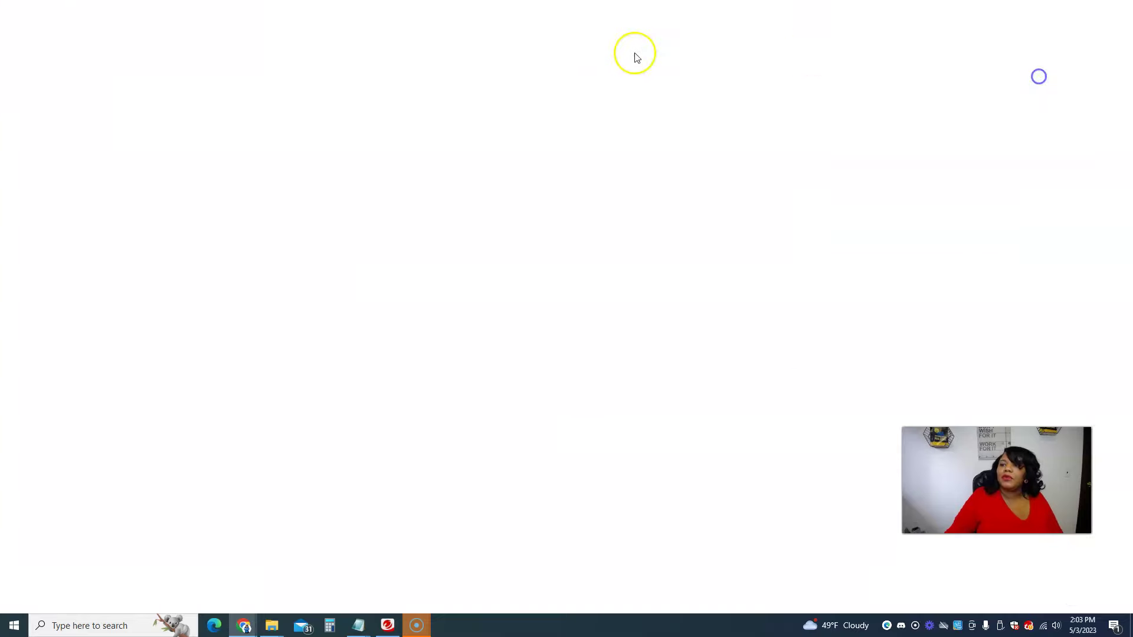
pyautogui.click(303, 33)
pyautogui.hotkey('ctrl', 'v')
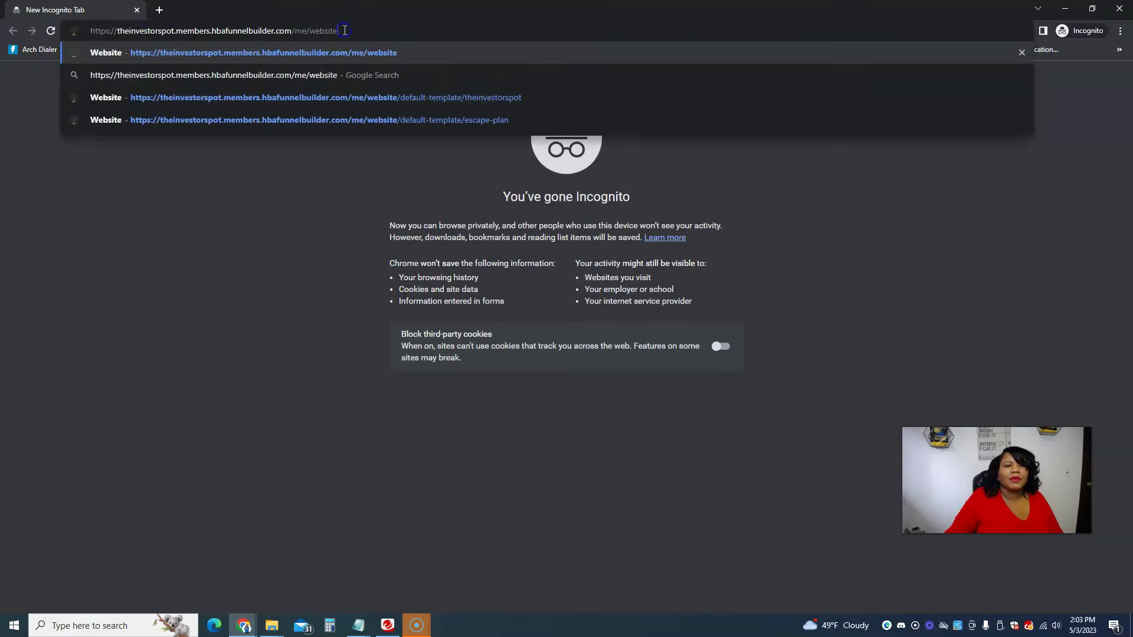
pyautogui.press('BackSpace')
pyautogui.press('BackSpace')
pyautogui.press('BackSpace')
pyautogui.press('BackSpace')
pyautogui.press('BackSpace')
pyautogui.press('BackSpace')
pyautogui.press('BackSpace')
pyautogui.press('BackSpace')
pyautogui.press('BackSpace')
pyautogui.press('BackSpace')
pyautogui.press('BackSpace')
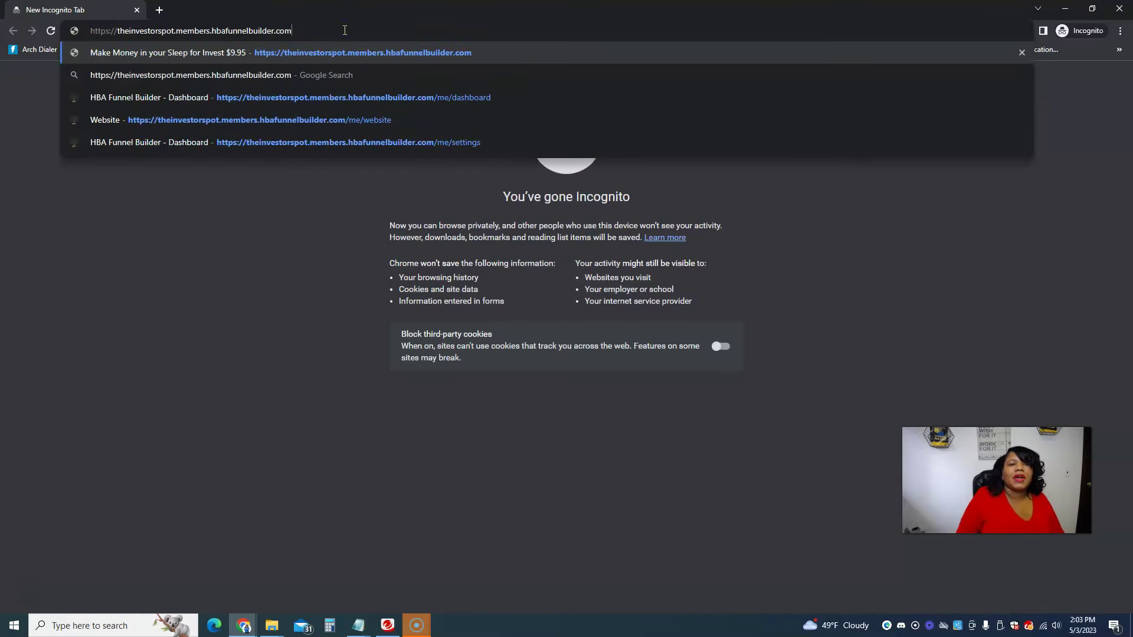
pyautogui.press('Return')
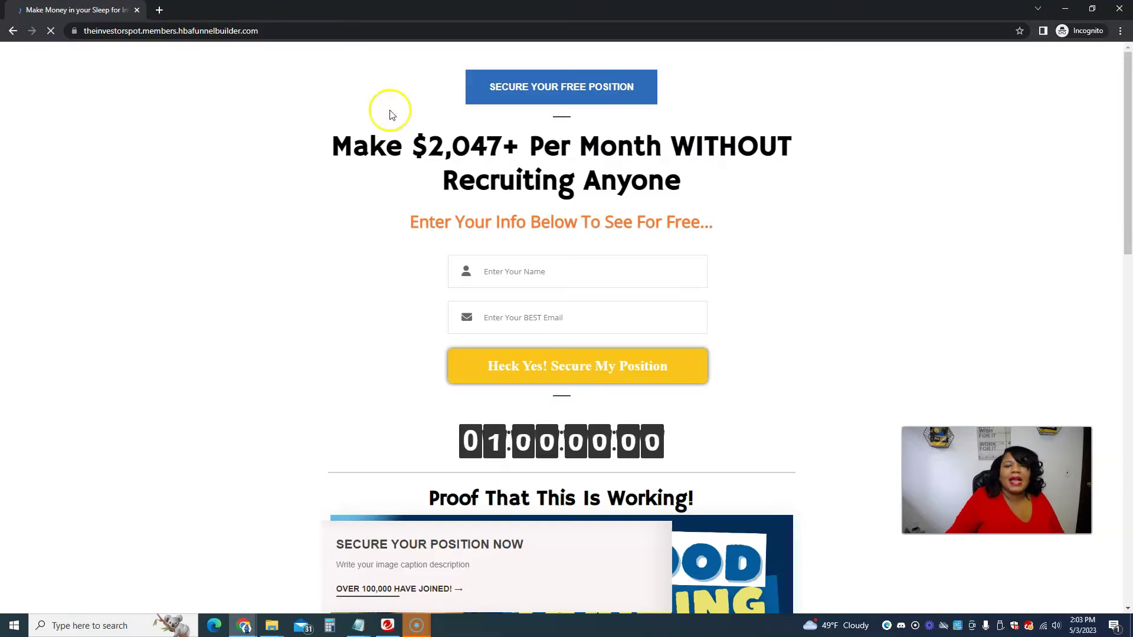
pyautogui.scroll(-10, 642, 329)
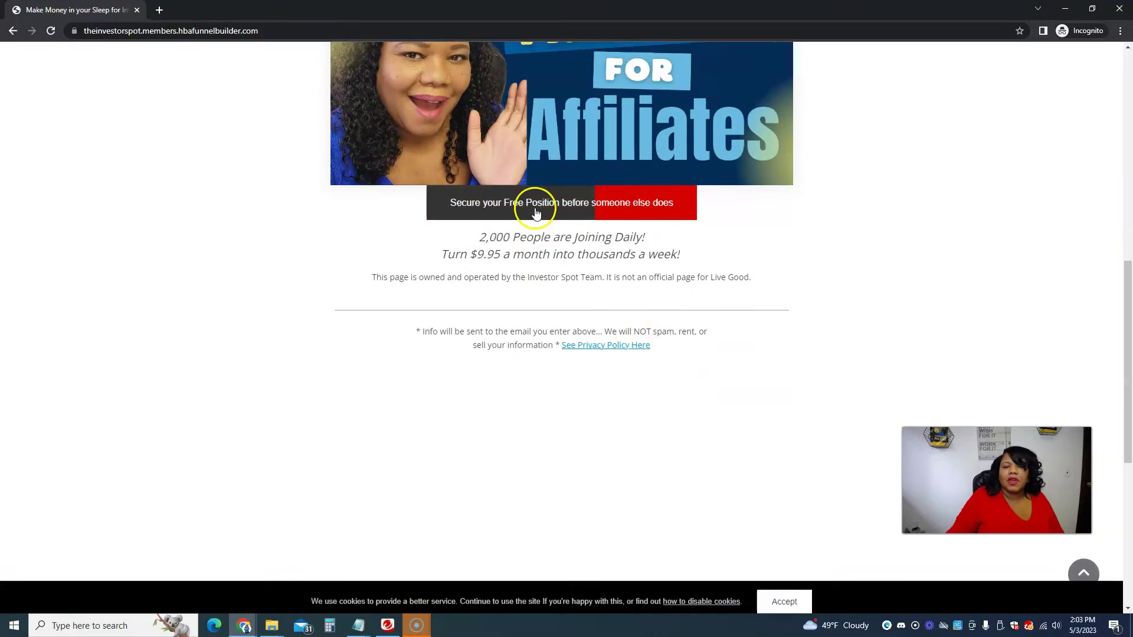
pyautogui.click(536, 210)
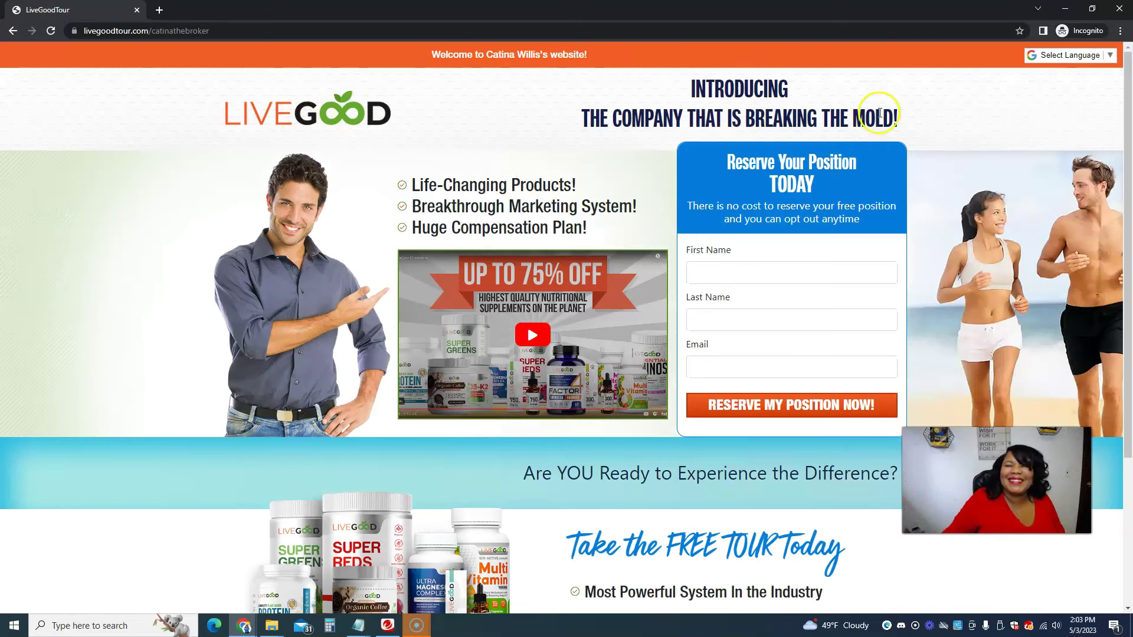
pyautogui.click(1060, 13)
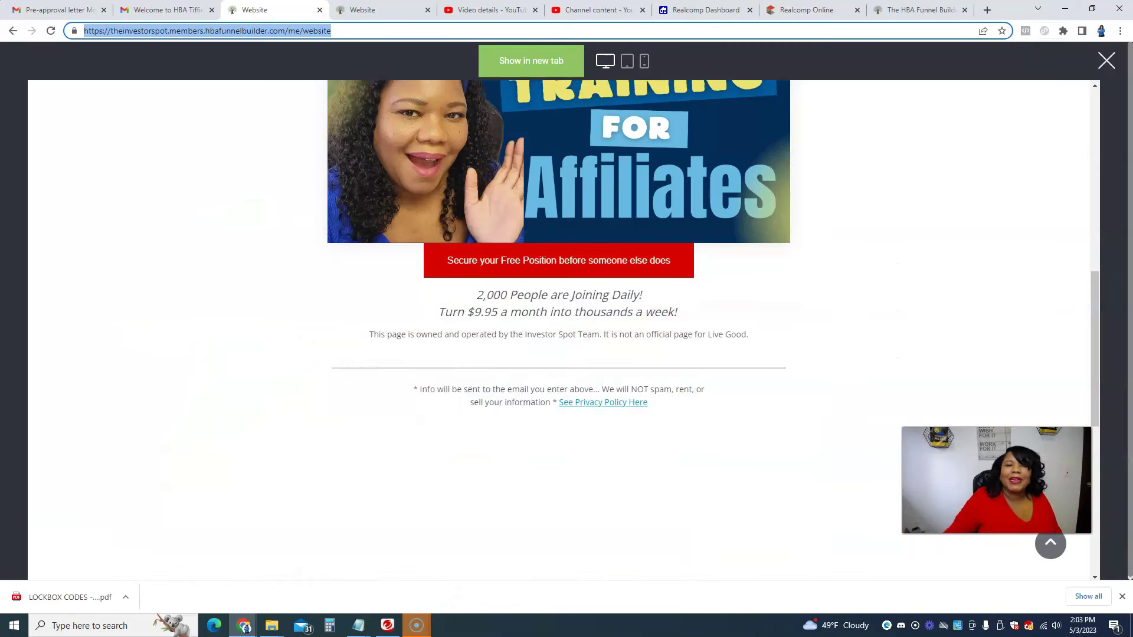
# Step: Use the Gmail welcome email's login link to sign in with saved credentials and reopen the capture page
pyautogui.click(345, 9)
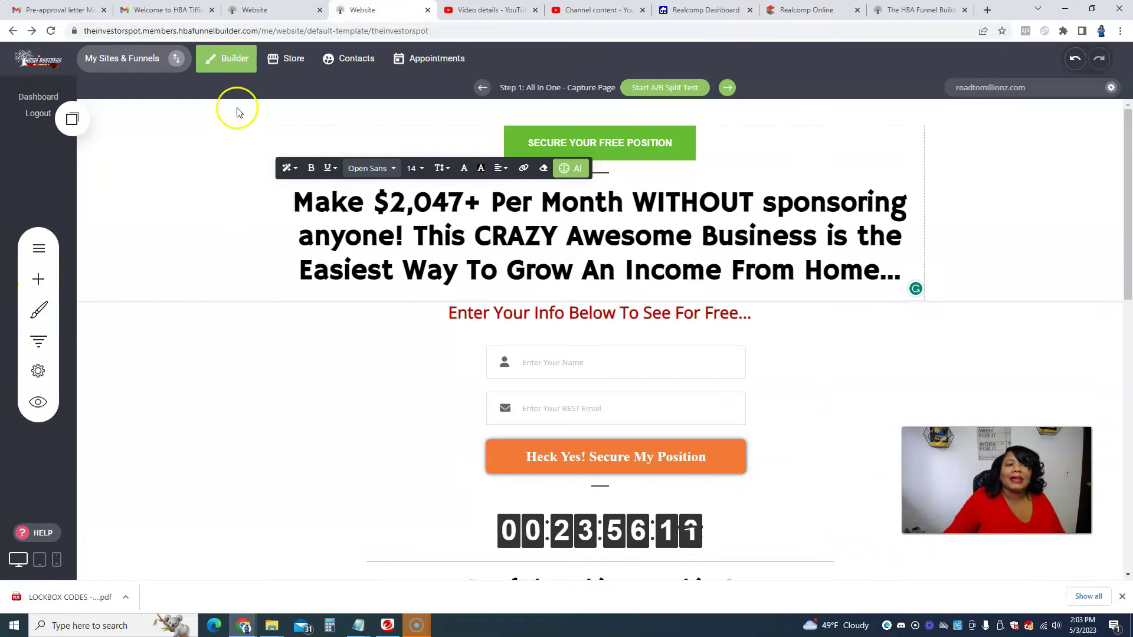
pyautogui.click(274, 11)
pyautogui.click(164, 10)
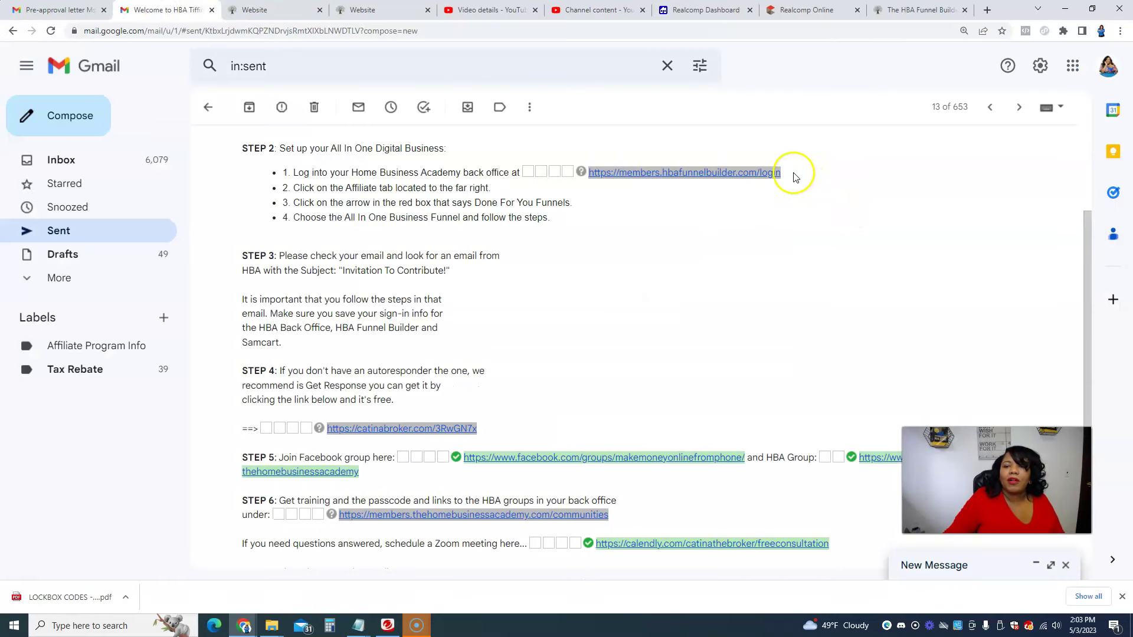
pyautogui.scroll(-2, 792, 202)
pyautogui.scroll(2, 792, 203)
pyautogui.click(683, 177)
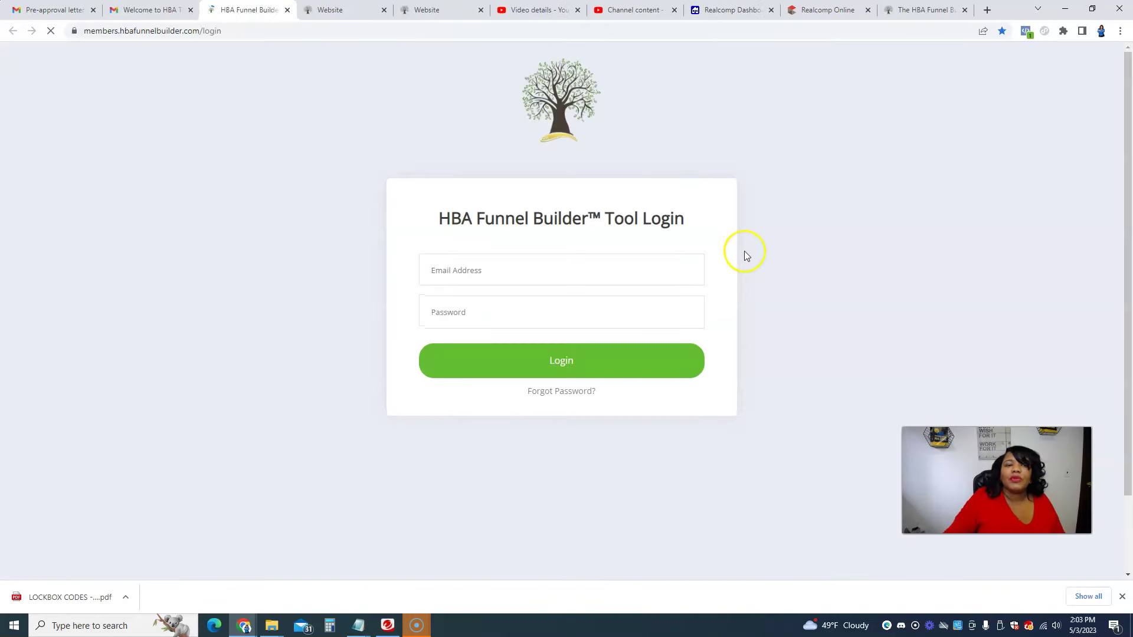
pyautogui.click(508, 271)
pyautogui.click(448, 365)
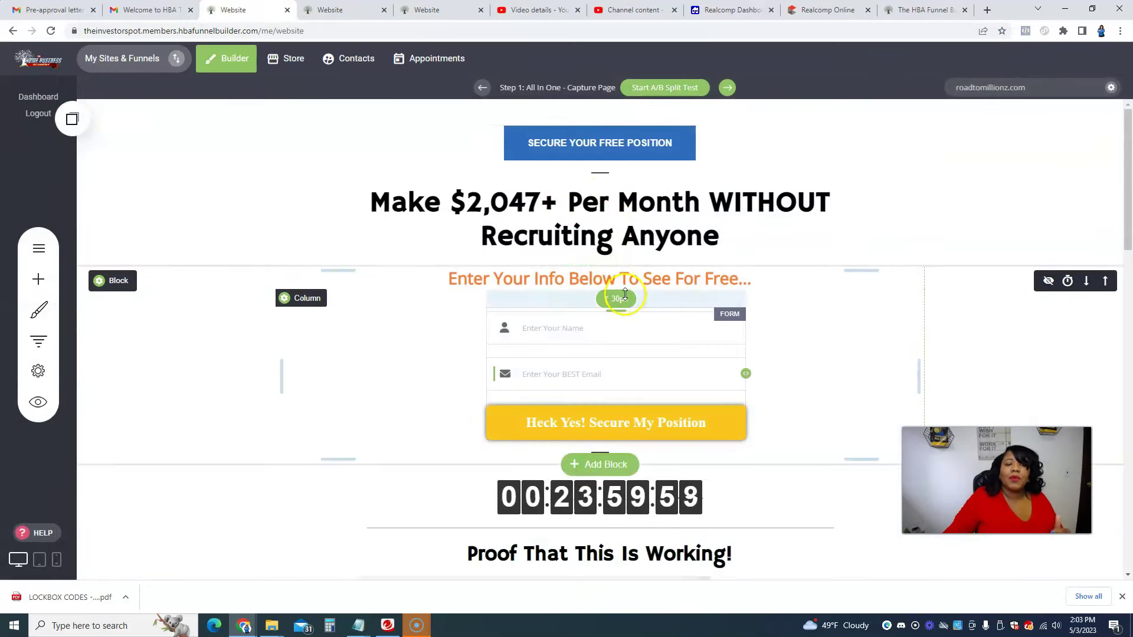
# Step: Replace the Recruiting Anyone headline text with 'Catina's Lash Store'
pyautogui.scroll(-9, 665, 286)
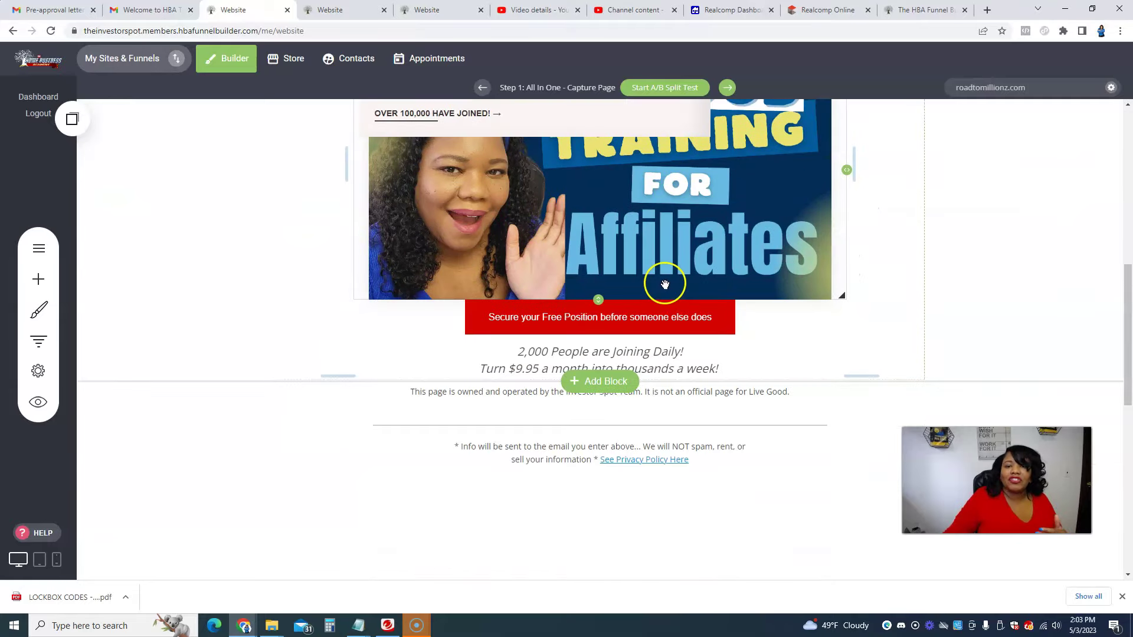
pyautogui.scroll(9, 665, 286)
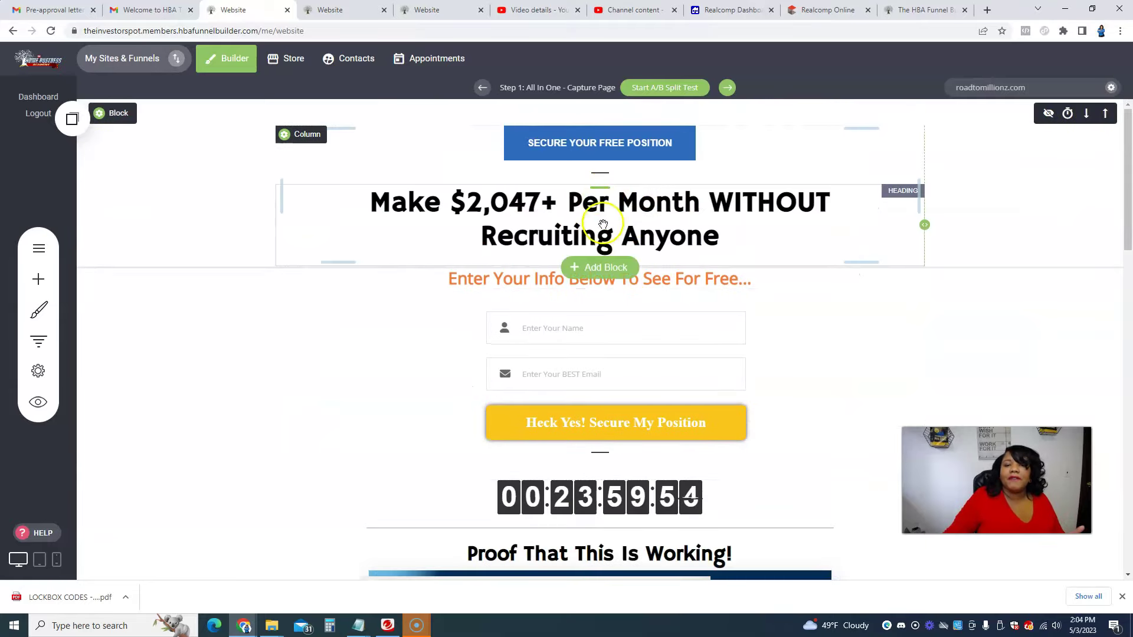
pyautogui.click(603, 223)
pyautogui.click(291, 168)
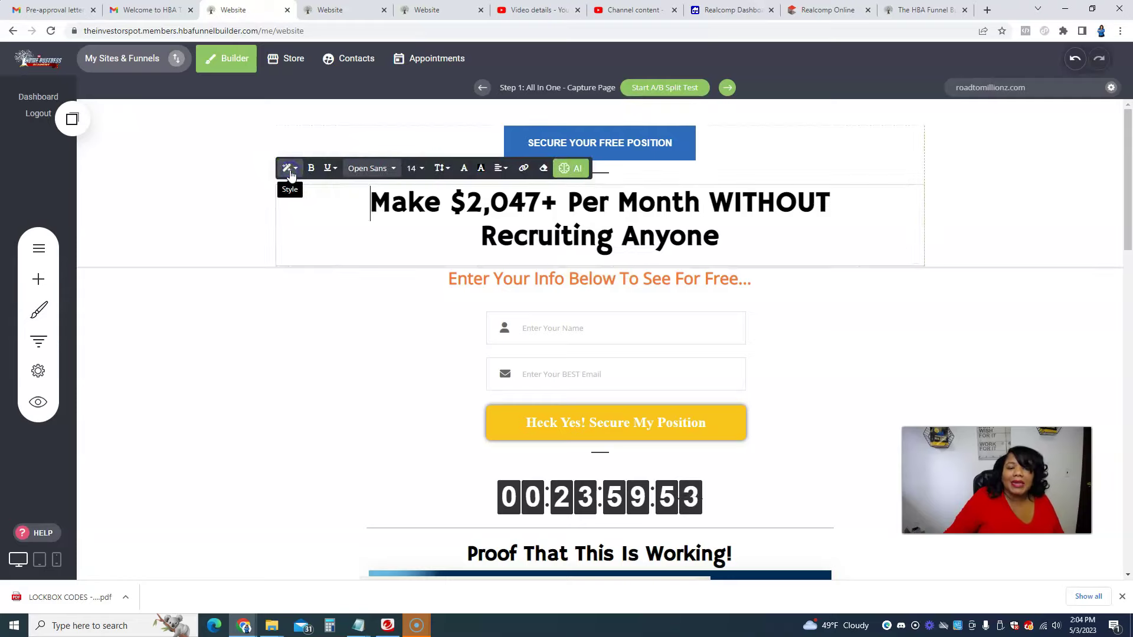
pyautogui.moveTo(367, 203); pyautogui.dragTo(798, 231)
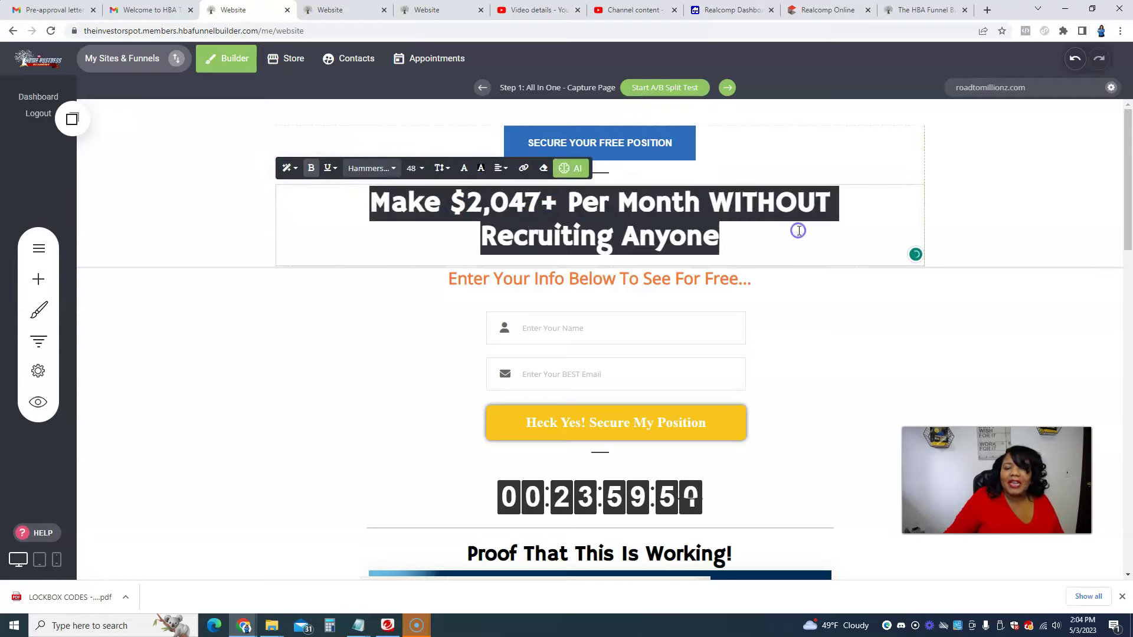
pyautogui.write('Catina')
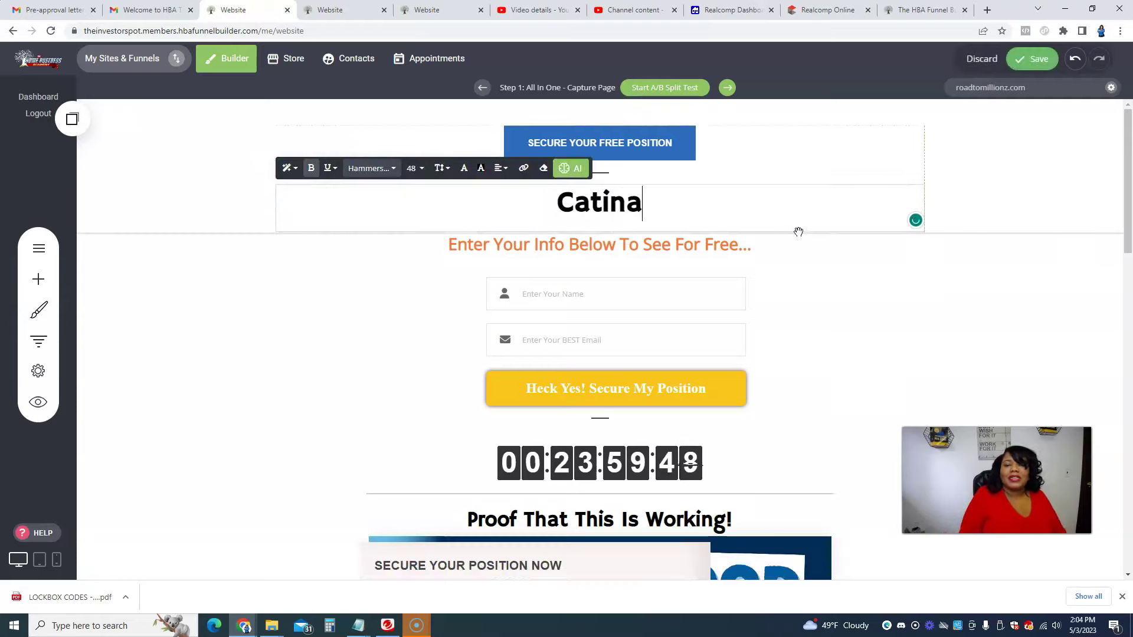
pyautogui.write("'sWebs")
pyautogui.press('BackSpace')
pyautogui.press('BackSpace')
pyautogui.press('BackSpace')
pyautogui.press('BackSpace')
pyautogui.press('BackSpace')
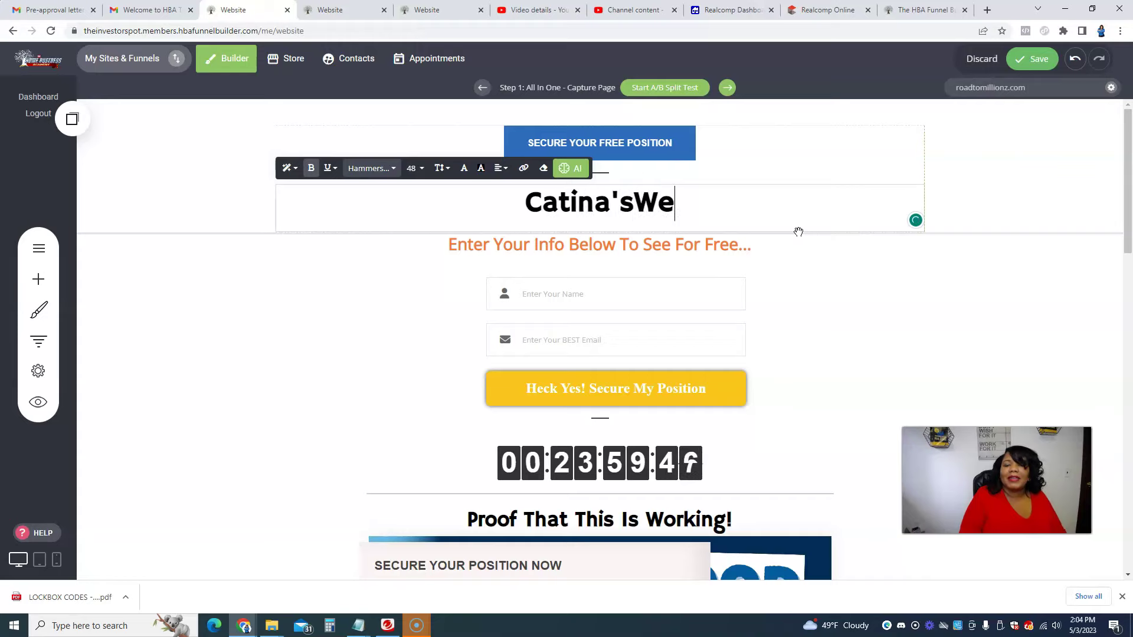
pyautogui.write('s L')
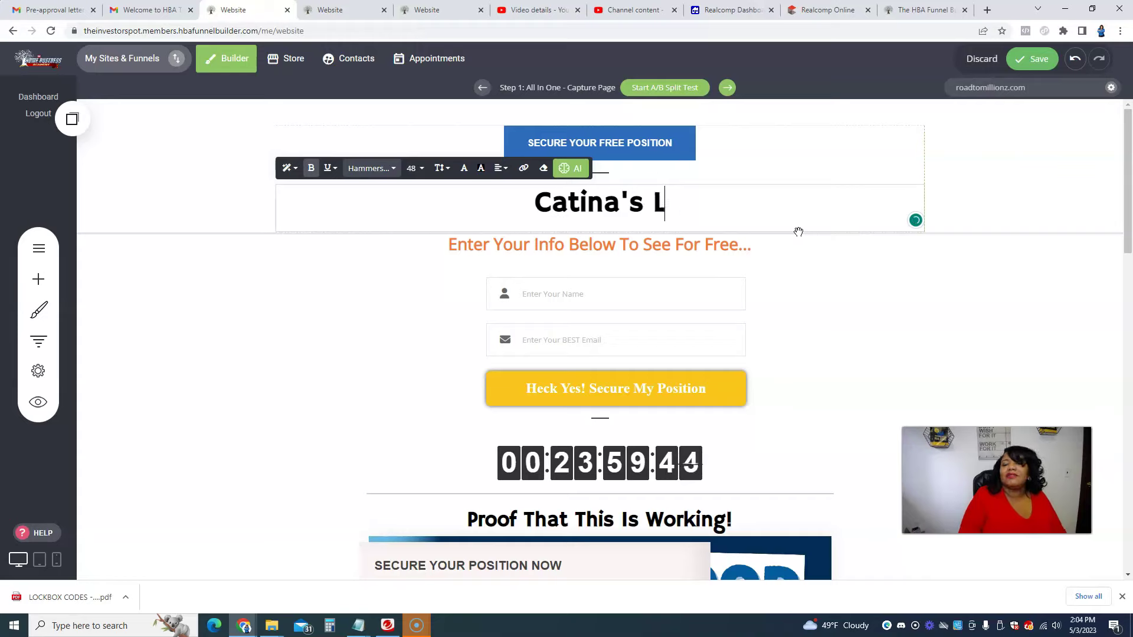
pyautogui.write('ash Store')
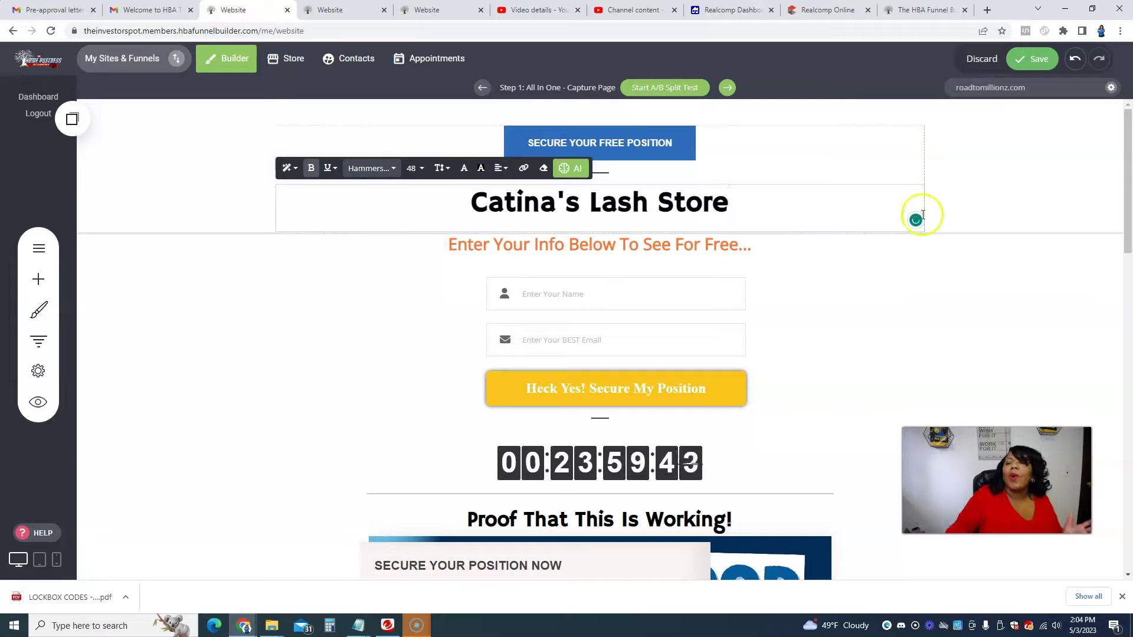
pyautogui.click(1034, 291)
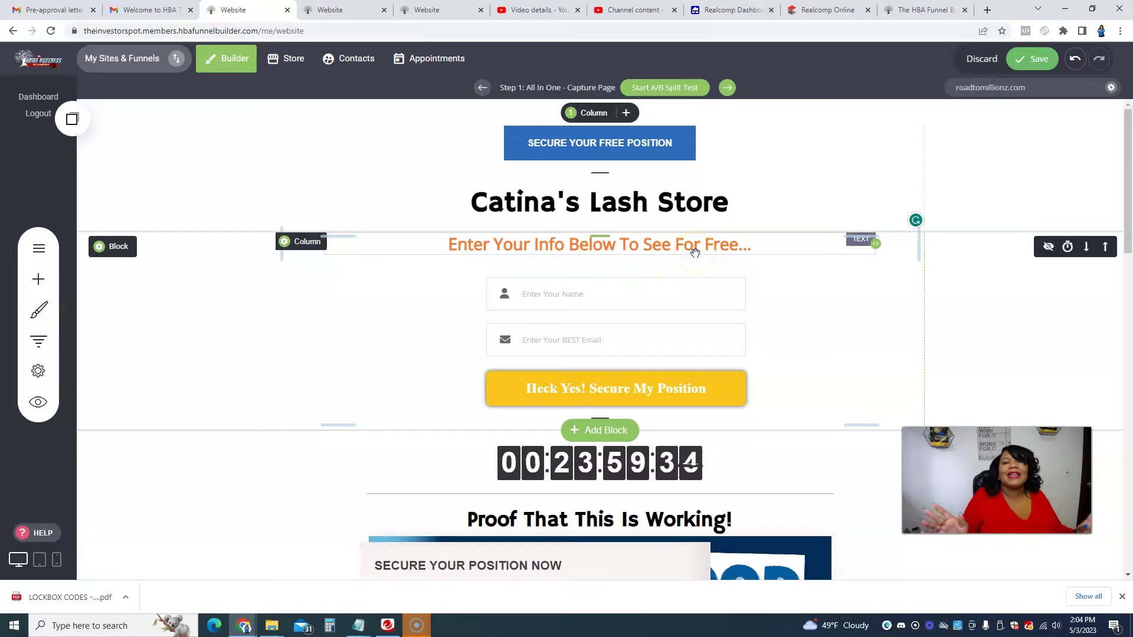
# Step: Show the full-page preview with the affiliates image, red button and disclaimer
pyautogui.click(857, 566)
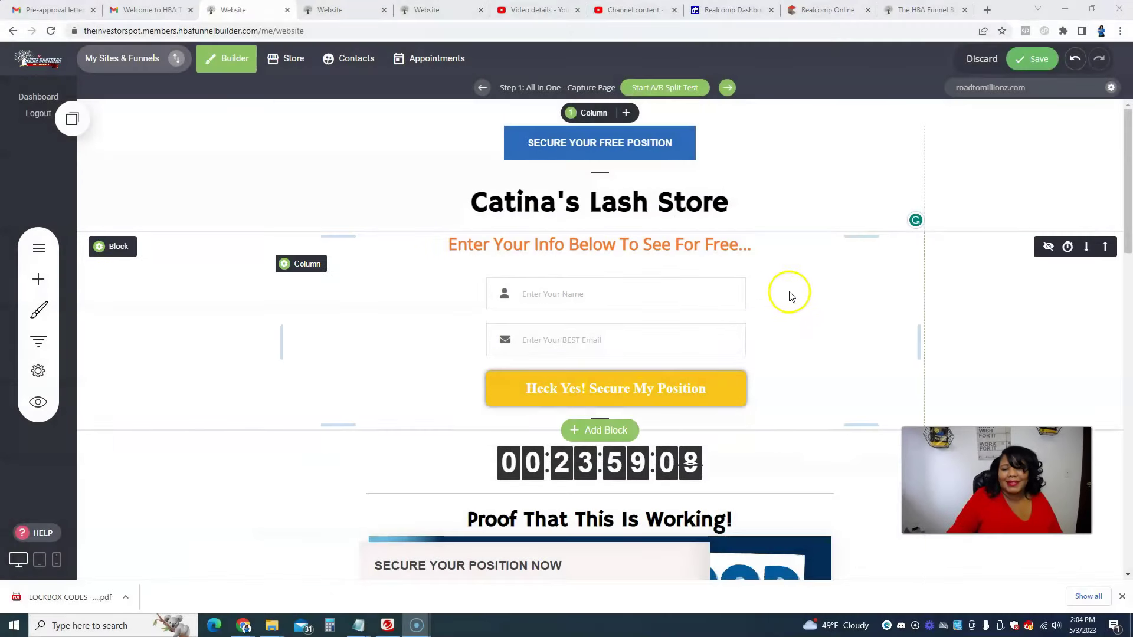
pyautogui.click(368, 11)
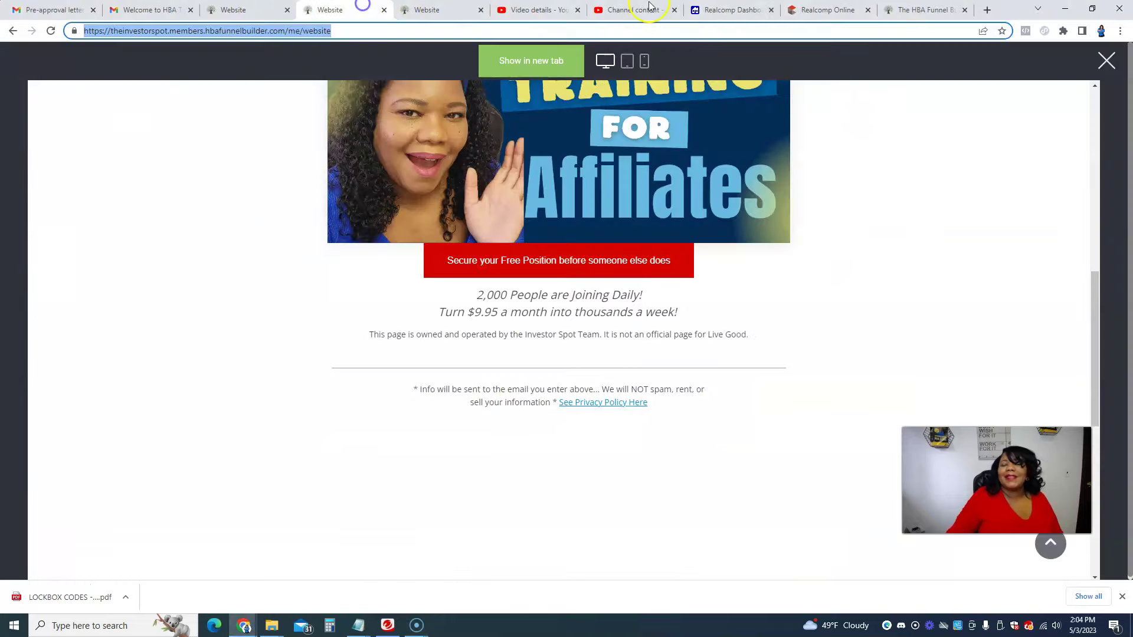
# Step: Visit the Realcomp Dashboard and HBA Funnel Builder tabs, dismiss the Trend Micro popup, then go to YouTube Studio
pyautogui.click(747, 10)
pyautogui.click(915, 10)
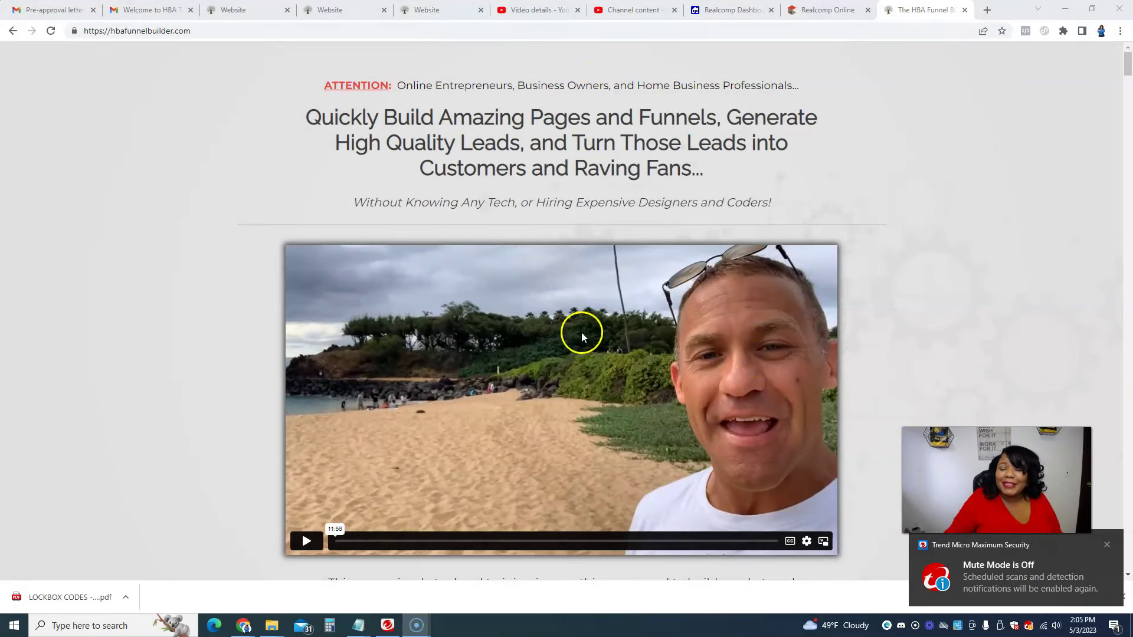
pyautogui.click(1107, 545)
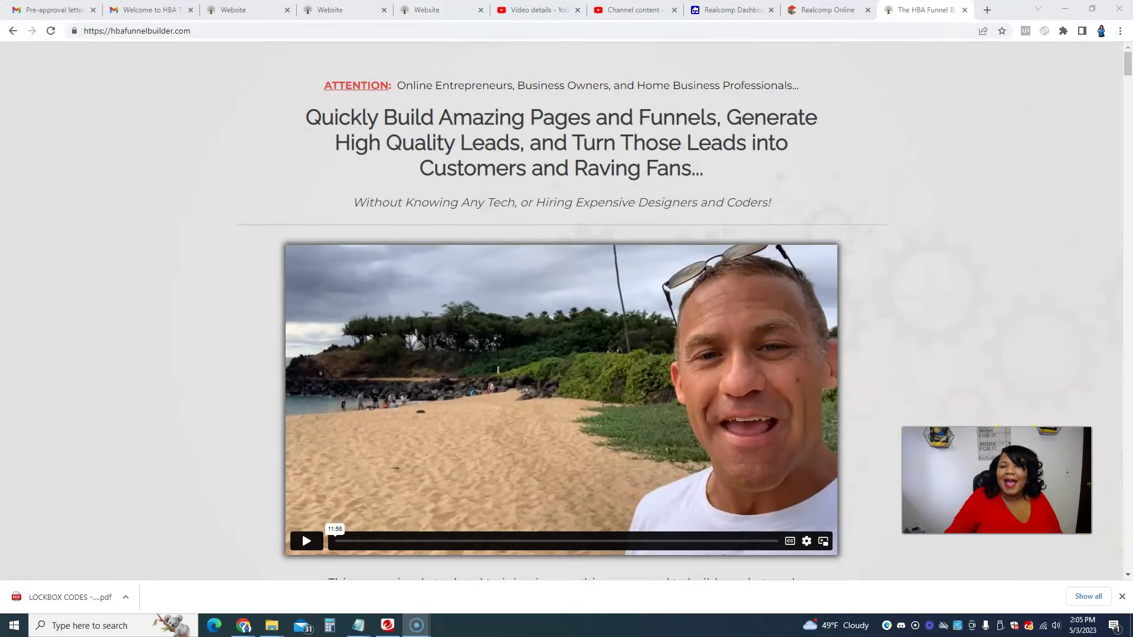
pyautogui.click(531, 10)
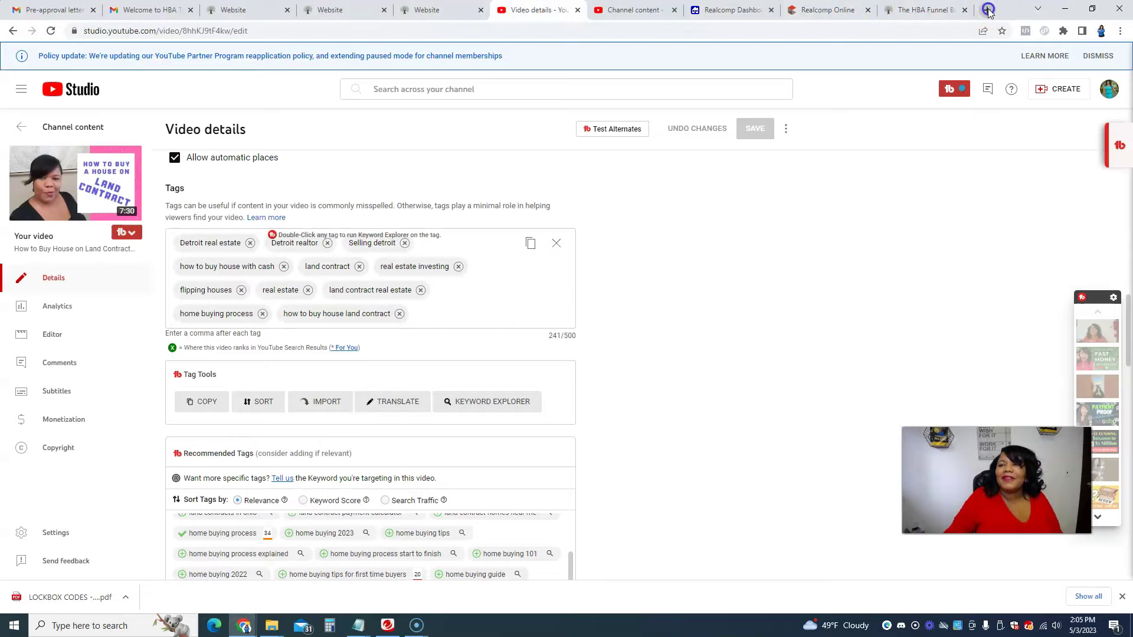
# Step: Open a new browser tab and type 'live' into its address bar
pyautogui.click(988, 10)
pyautogui.write('catina')
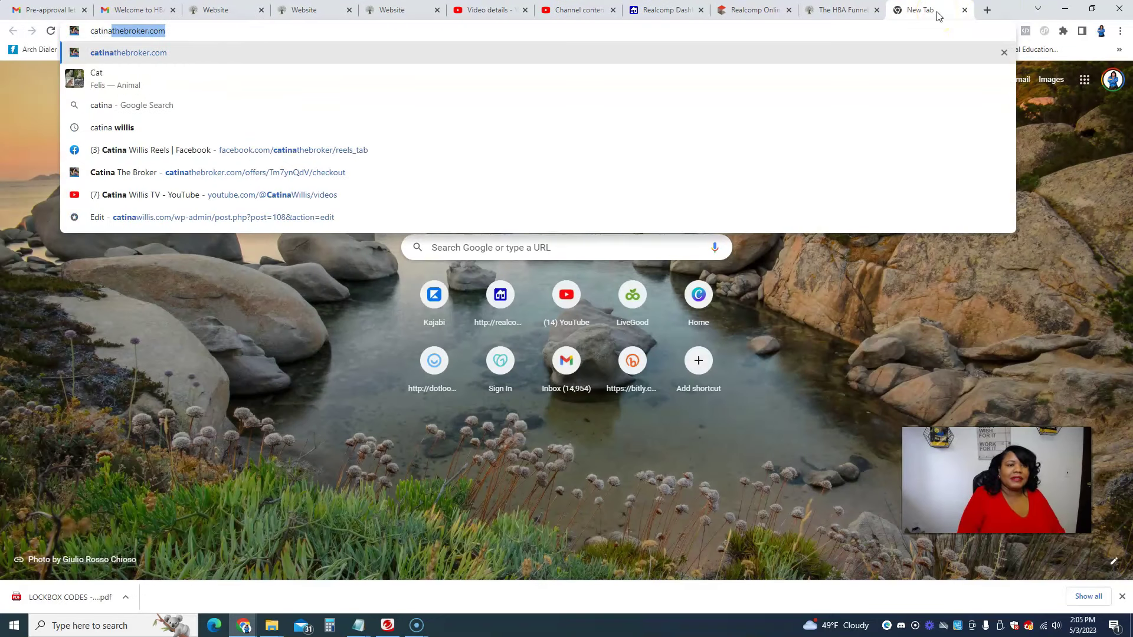
pyautogui.press('BackSpace')
pyautogui.press('BackSpace')
pyautogui.press('BackSpace')
pyautogui.press('BackSpace')
pyautogui.press('BackSpace')
pyautogui.press('BackSpace')
pyautogui.press('BackSpace')
pyautogui.write('l')
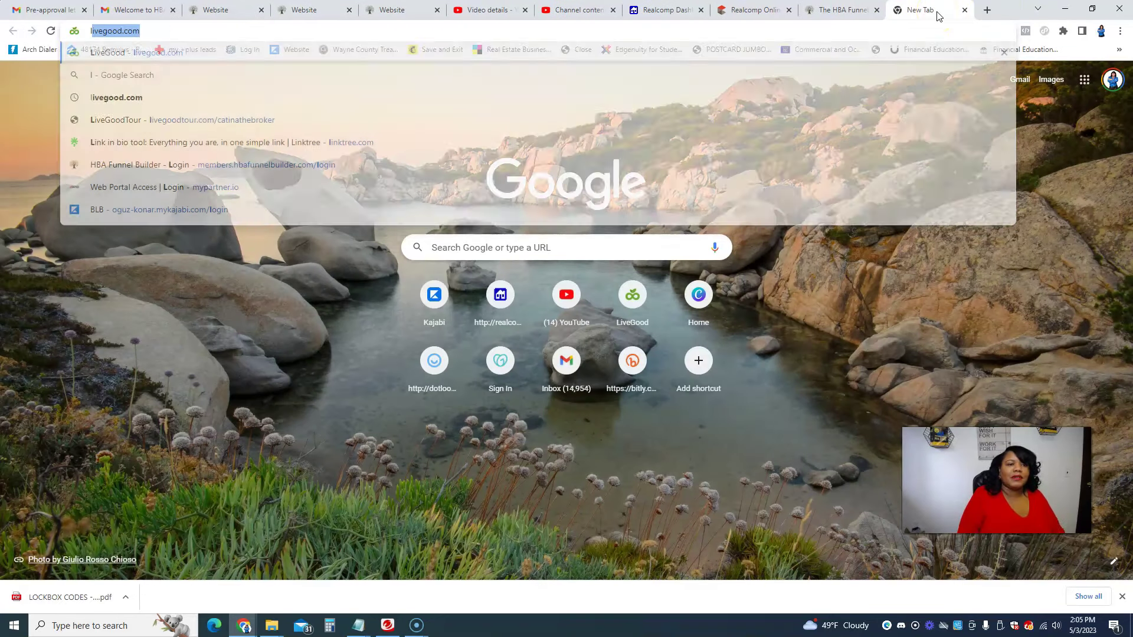
pyautogui.write('ive')
# Step: Go back to the HBA Funnel Builder tab and open a new incognito window
pyautogui.click(844, 10)
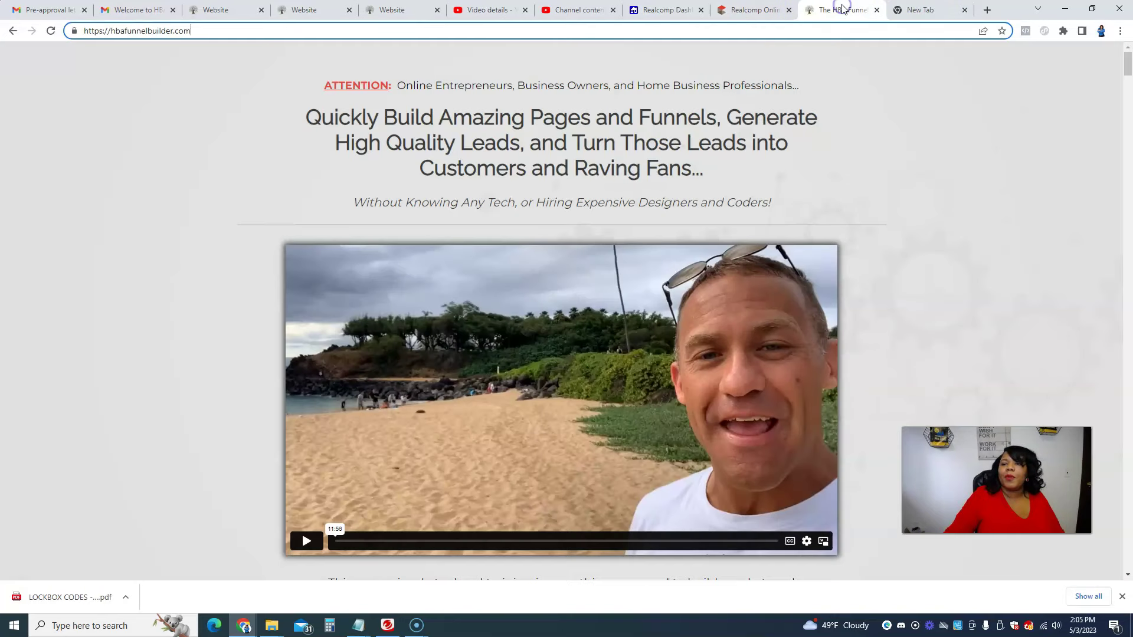
pyautogui.click(1120, 30)
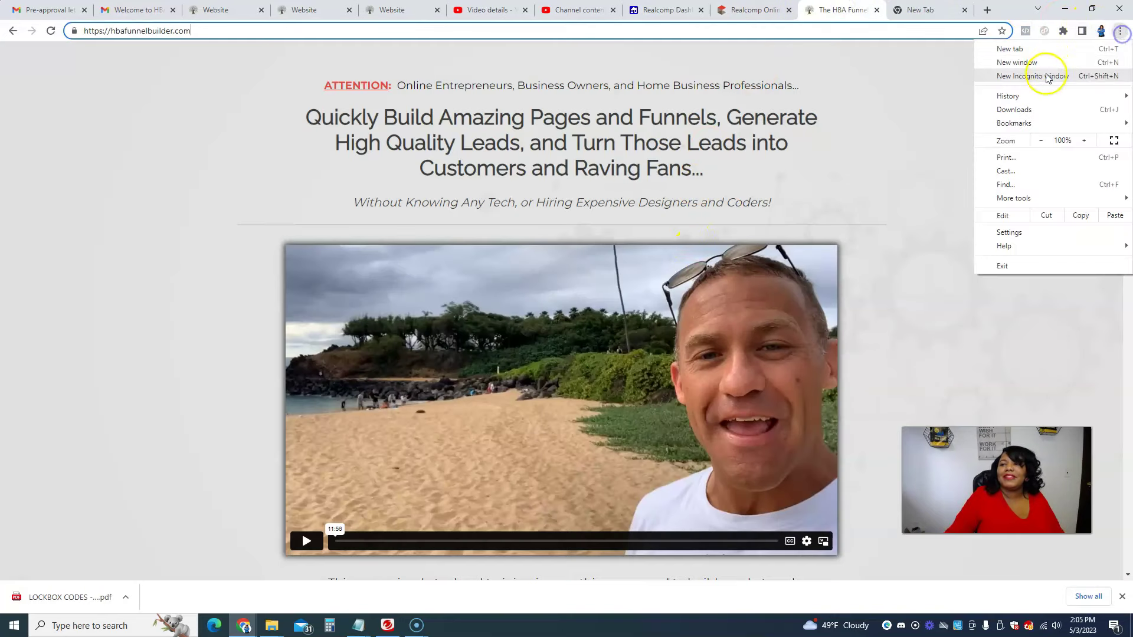
pyautogui.click(1044, 76)
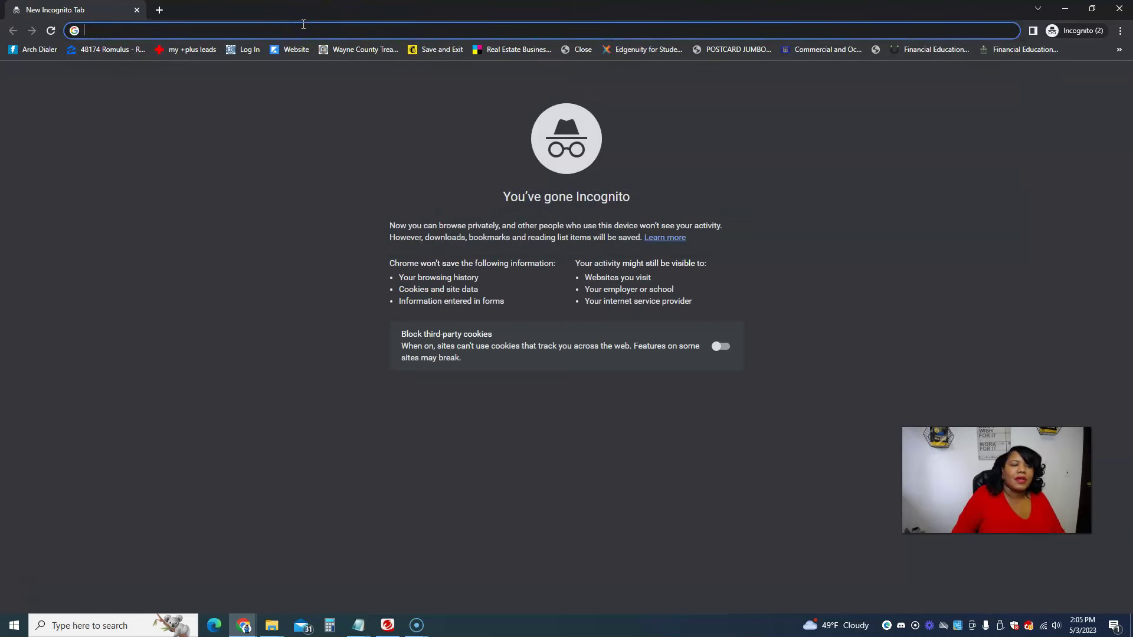
# Step: Load the published capture page's home address in the incognito window
pyautogui.write('https://theinvestorspot.members.hbafunnelbuilder.com/me/website')
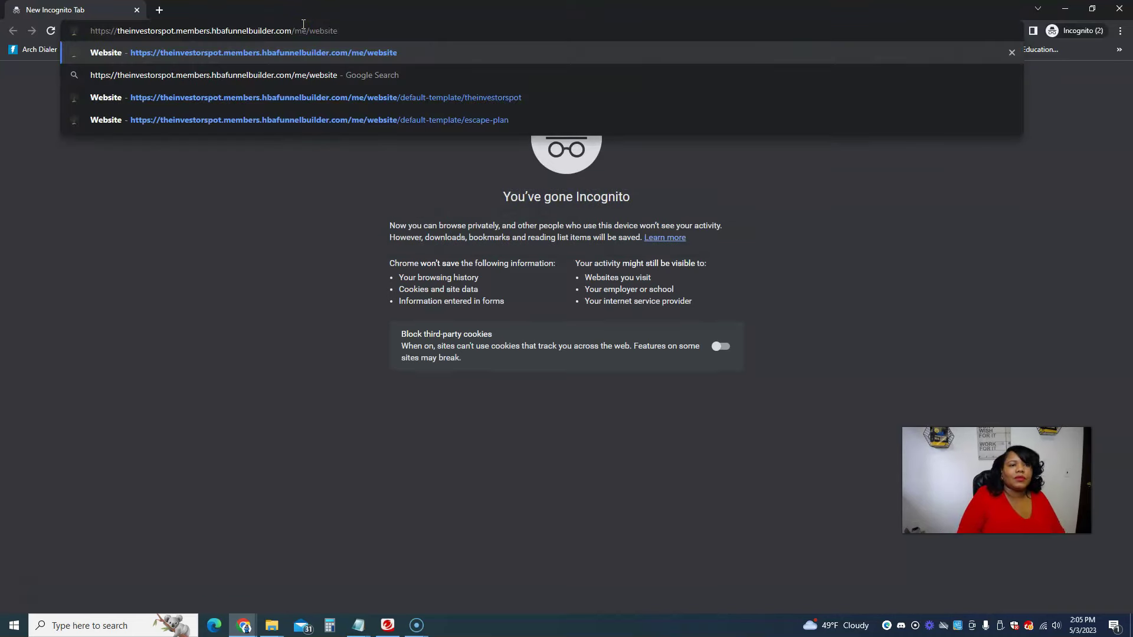
pyautogui.press('BackSpace')
pyautogui.press('BackSpace')
pyautogui.press('BackSpace')
pyautogui.press('BackSpace')
pyautogui.press('BackSpace')
pyautogui.press('BackSpace')
pyautogui.press('BackSpace')
pyautogui.press('BackSpace')
pyautogui.press('BackSpace')
pyautogui.press('BackSpace')
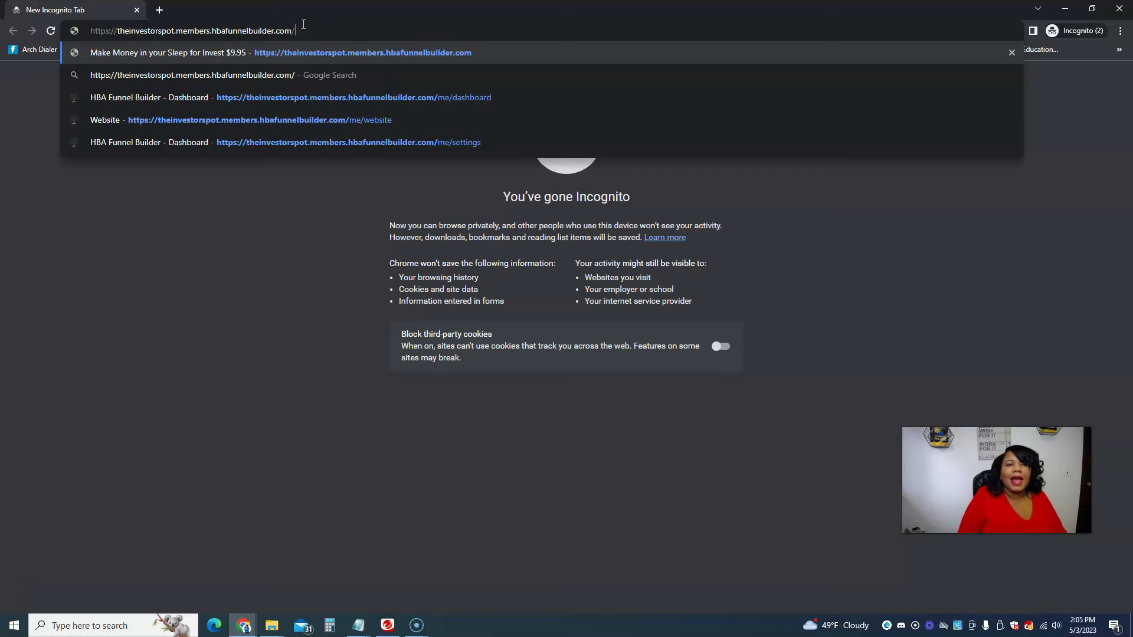
pyautogui.press('Return')
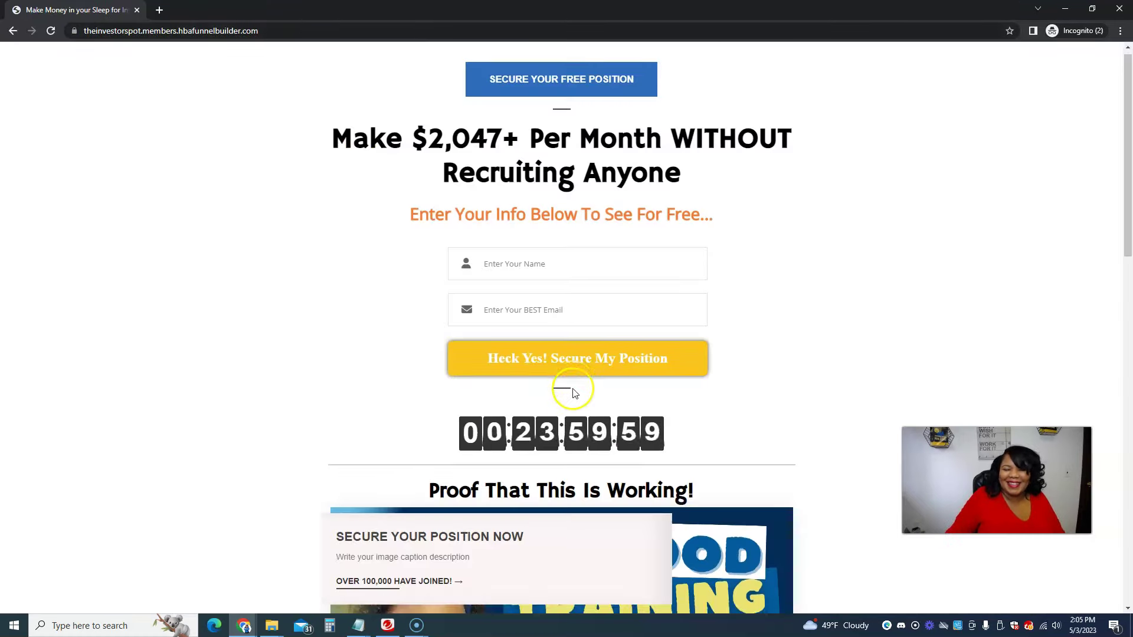
# Step: Test the Secure your Free Position button, confirming it opens the LiveGood tour page
pyautogui.scroll(-14, 574, 393)
pyautogui.click(598, 145)
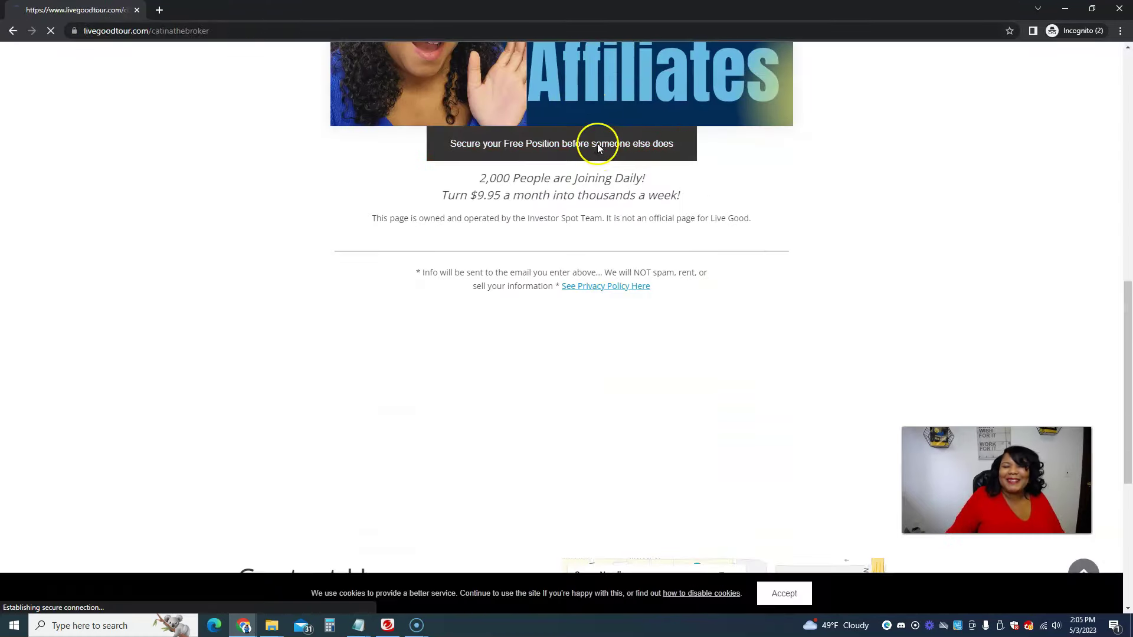
pyautogui.scroll(-2, 612, 185)
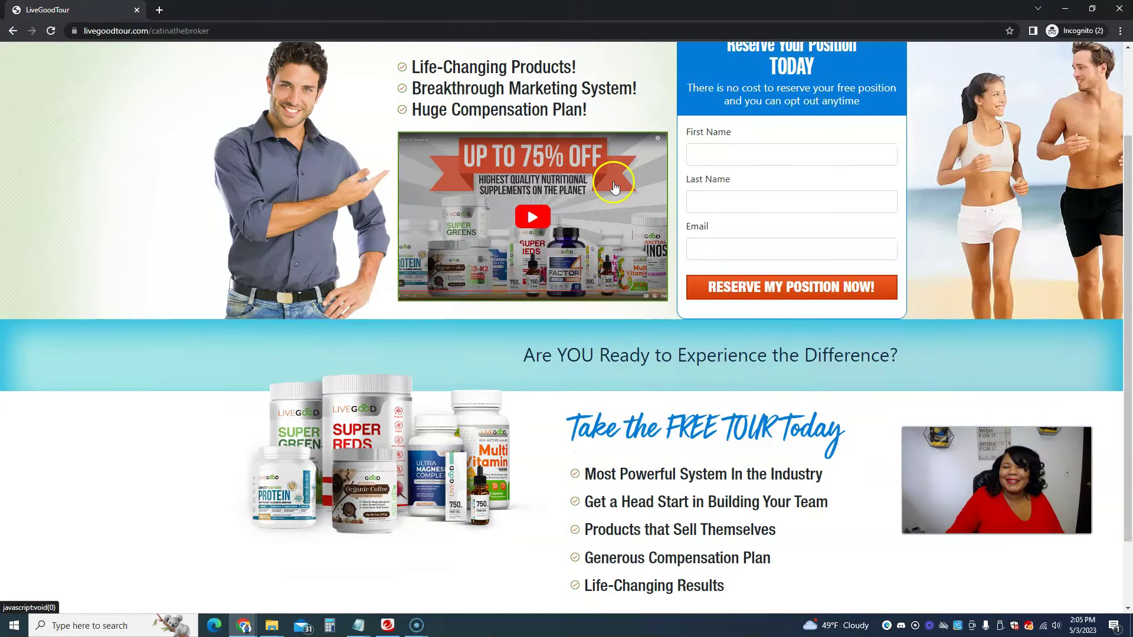
pyautogui.scroll(2, 614, 187)
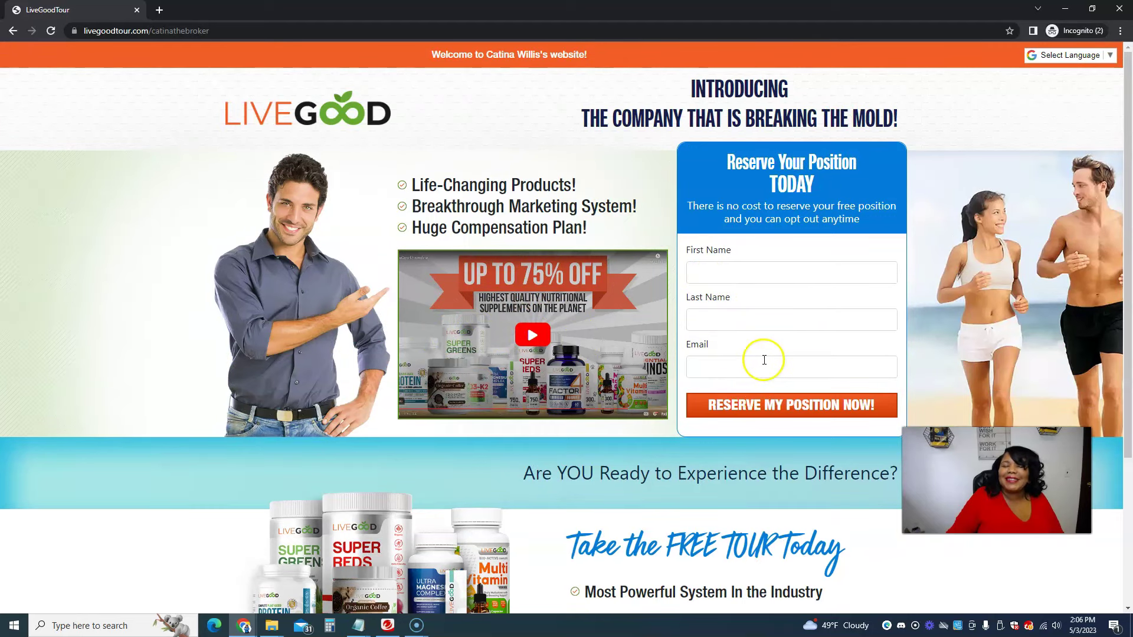
pyautogui.scroll(-3, 699, 269)
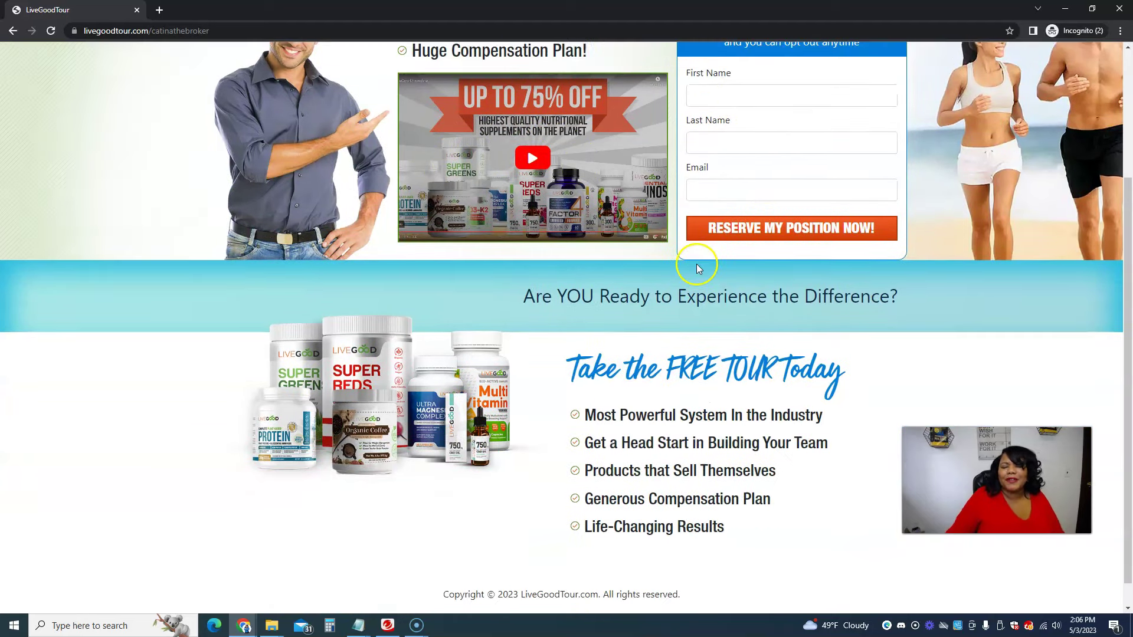